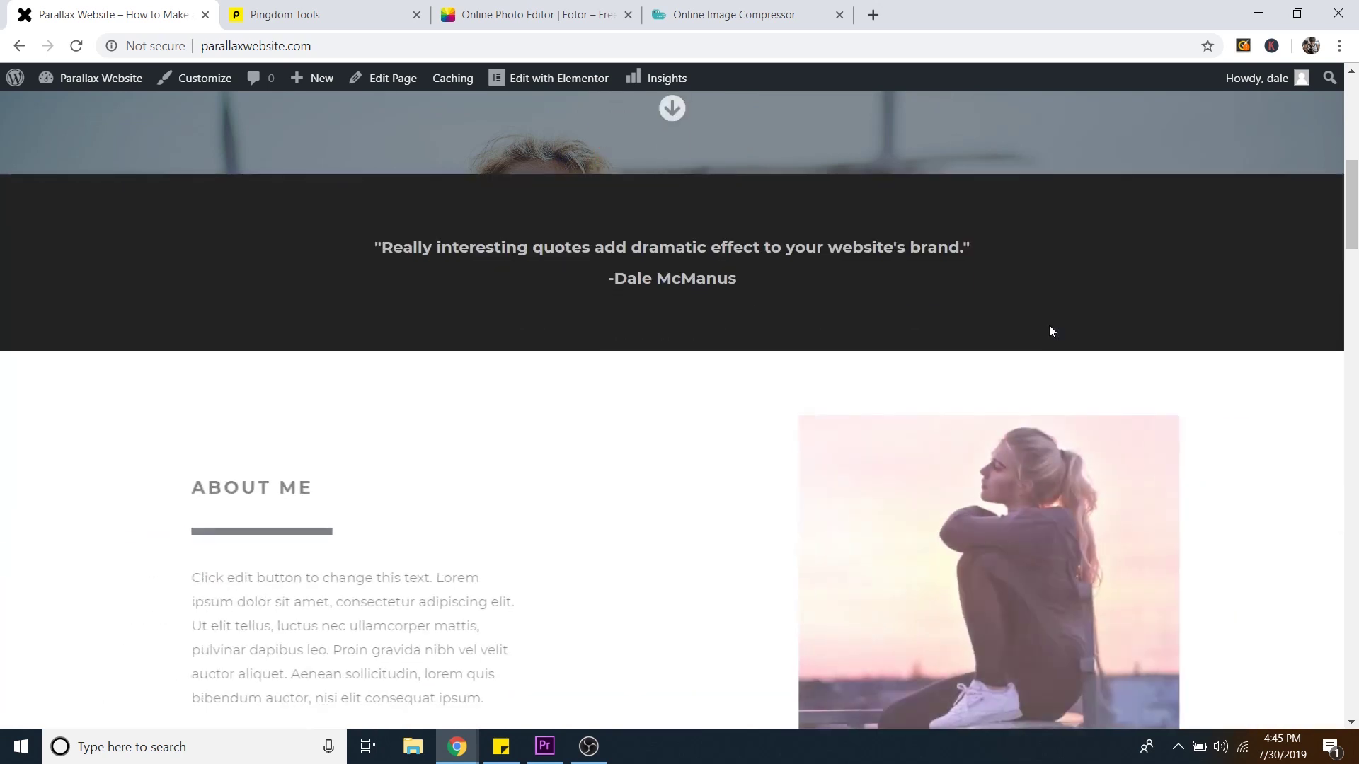
# Step: Look through the Parallax website's home page from the quote section down to the contact form, and return to its beginning
pyautogui.scroll(-10, 1052, 332)
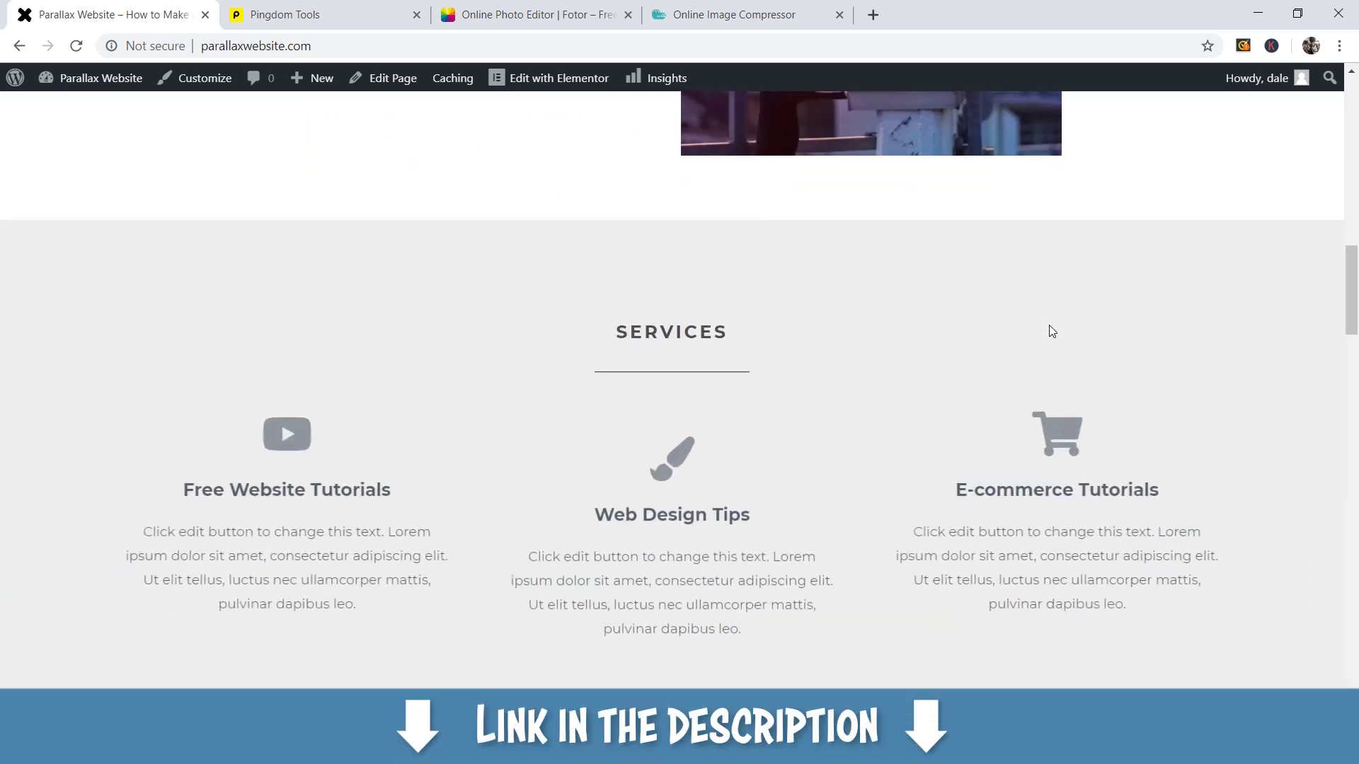
pyautogui.scroll(-10, 1050, 332)
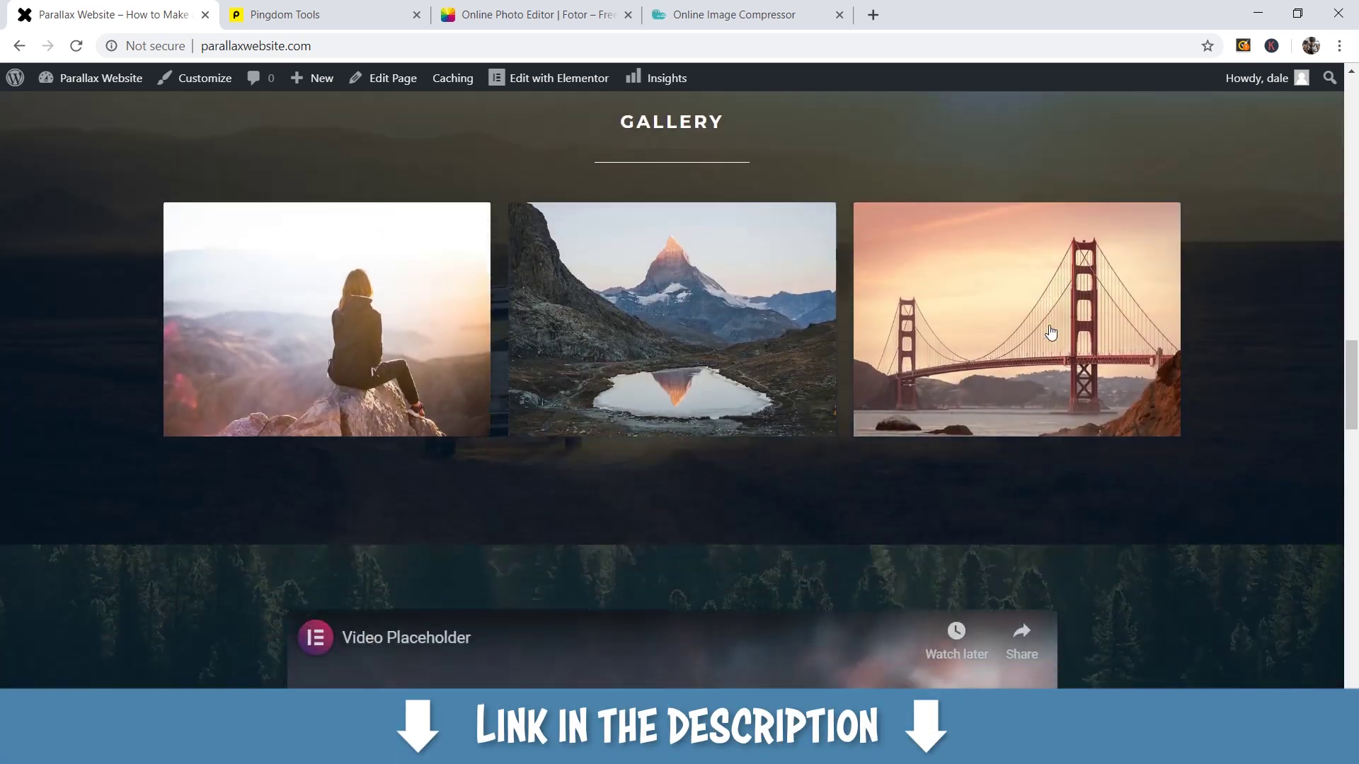
pyautogui.scroll(-10, 1052, 331)
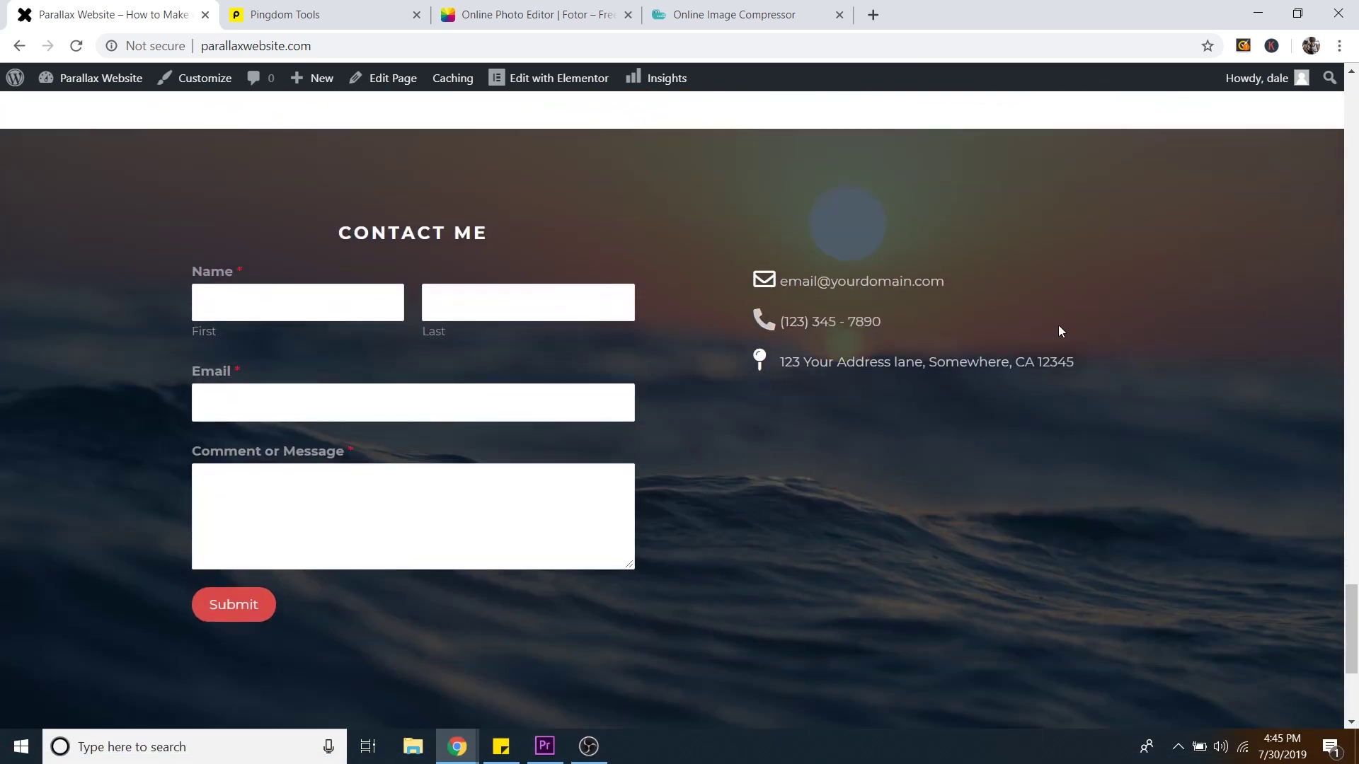
pyautogui.scroll(15, 1059, 331)
pyautogui.moveTo(1348, 460); pyautogui.dragTo(1355, 89)
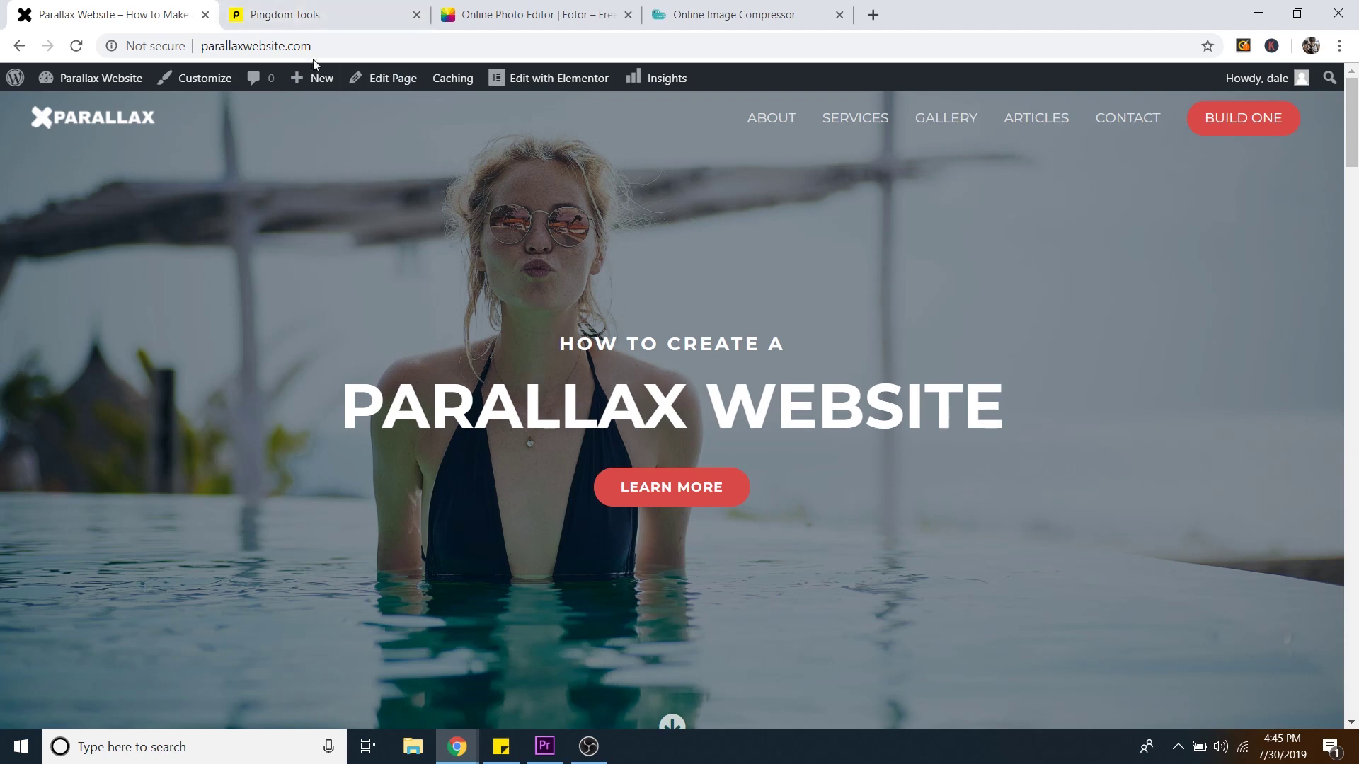
# Step: Copy the parallaxwebsite.com address and paste it as the URL of the Pingdom Website Speed Test
pyautogui.click(258, 49)
pyautogui.hotkey('ctrl', 'c')
pyautogui.rightClick(351, 61)
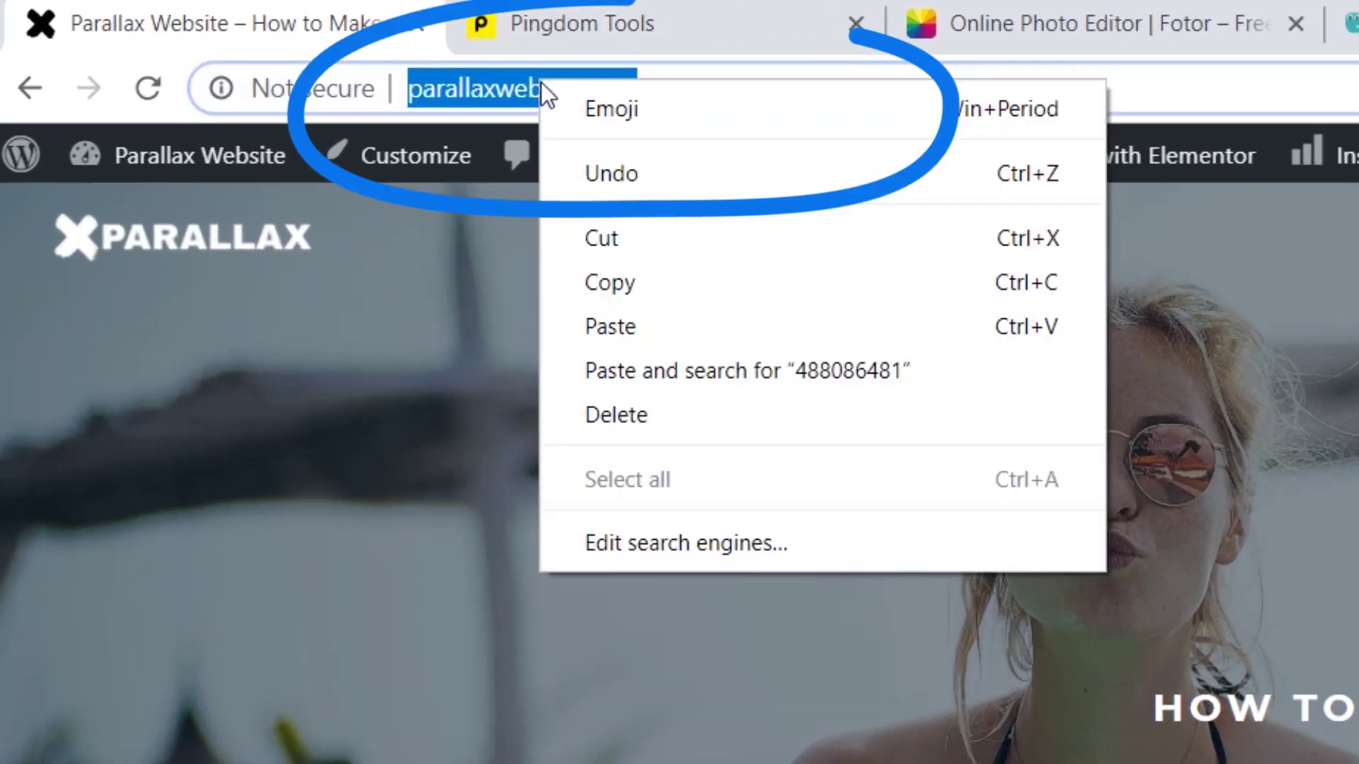
pyautogui.click(393, 167)
pyautogui.click(598, 28)
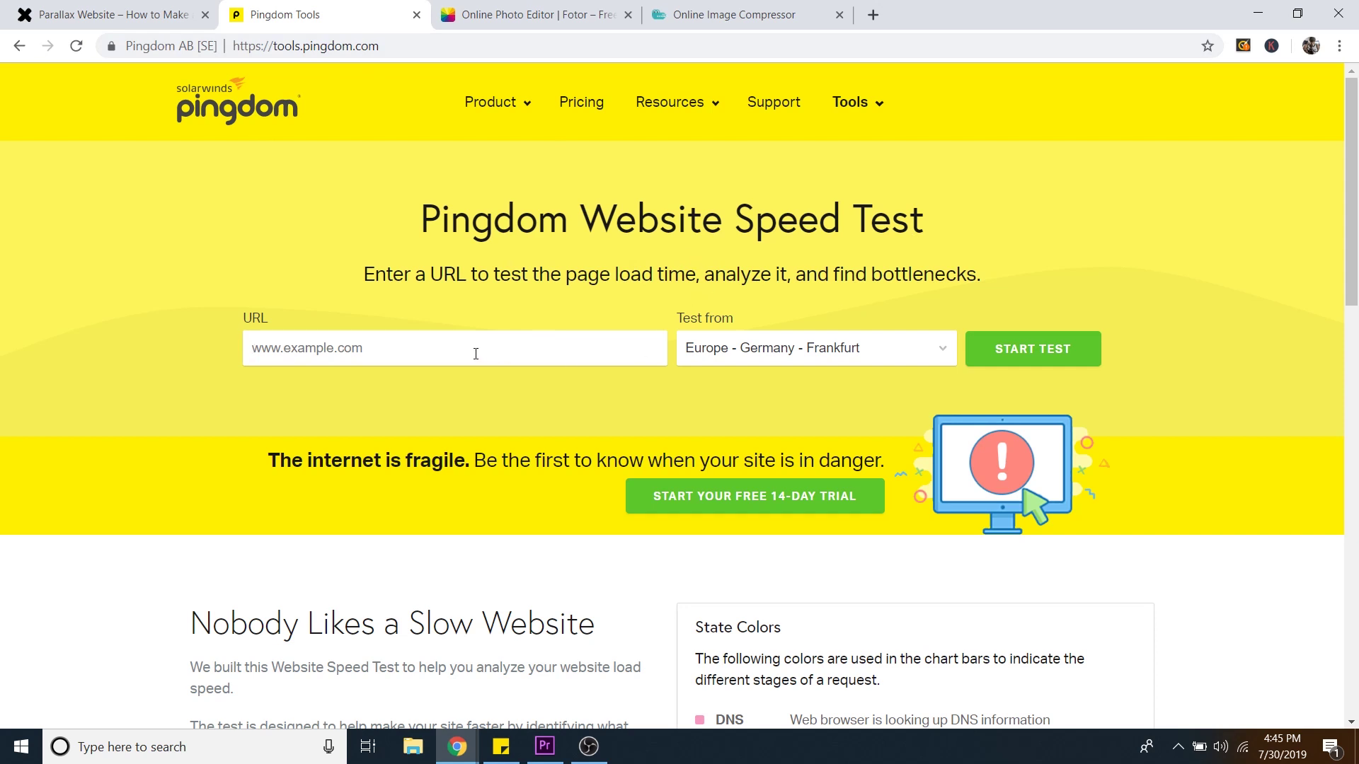
pyautogui.rightClick(364, 352)
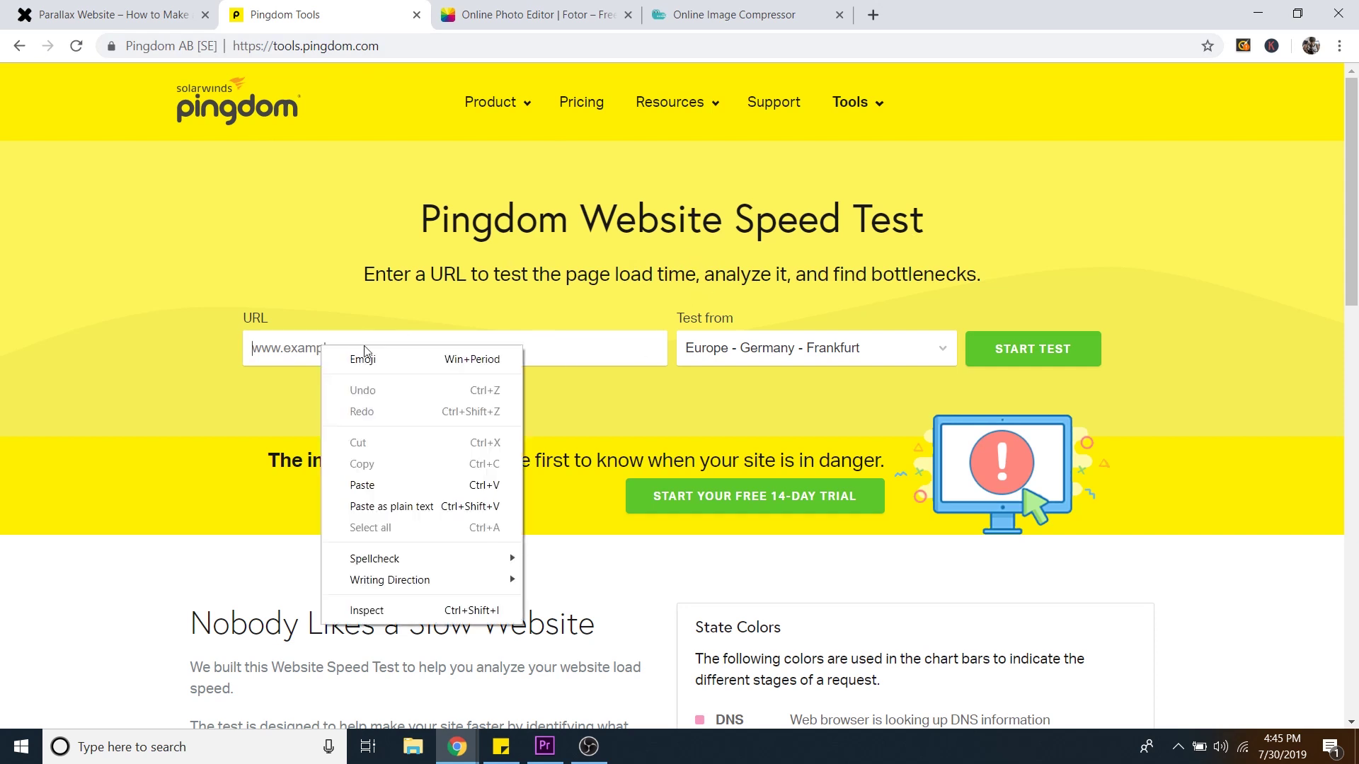
pyautogui.click(362, 485)
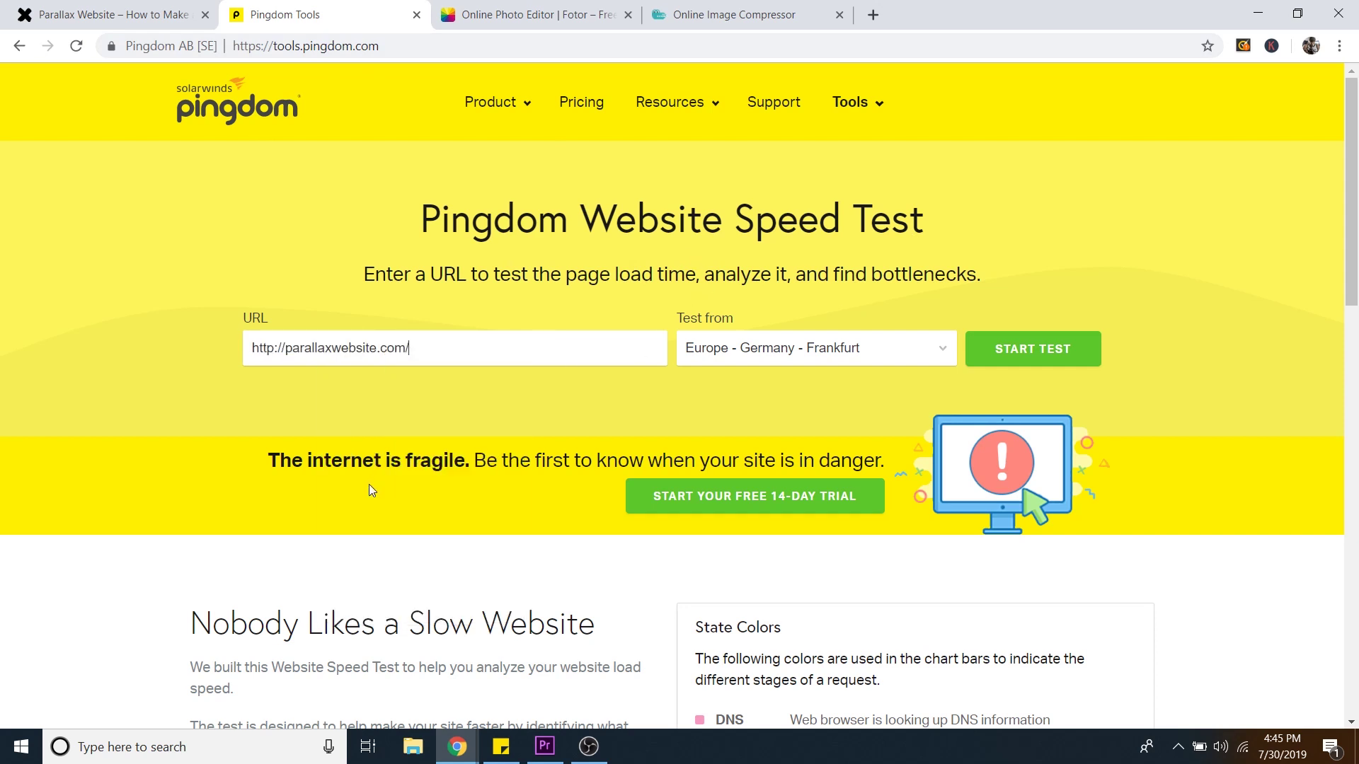
# Step: Run the speed test from North America - USA - Washington D.C
pyautogui.click(809, 357)
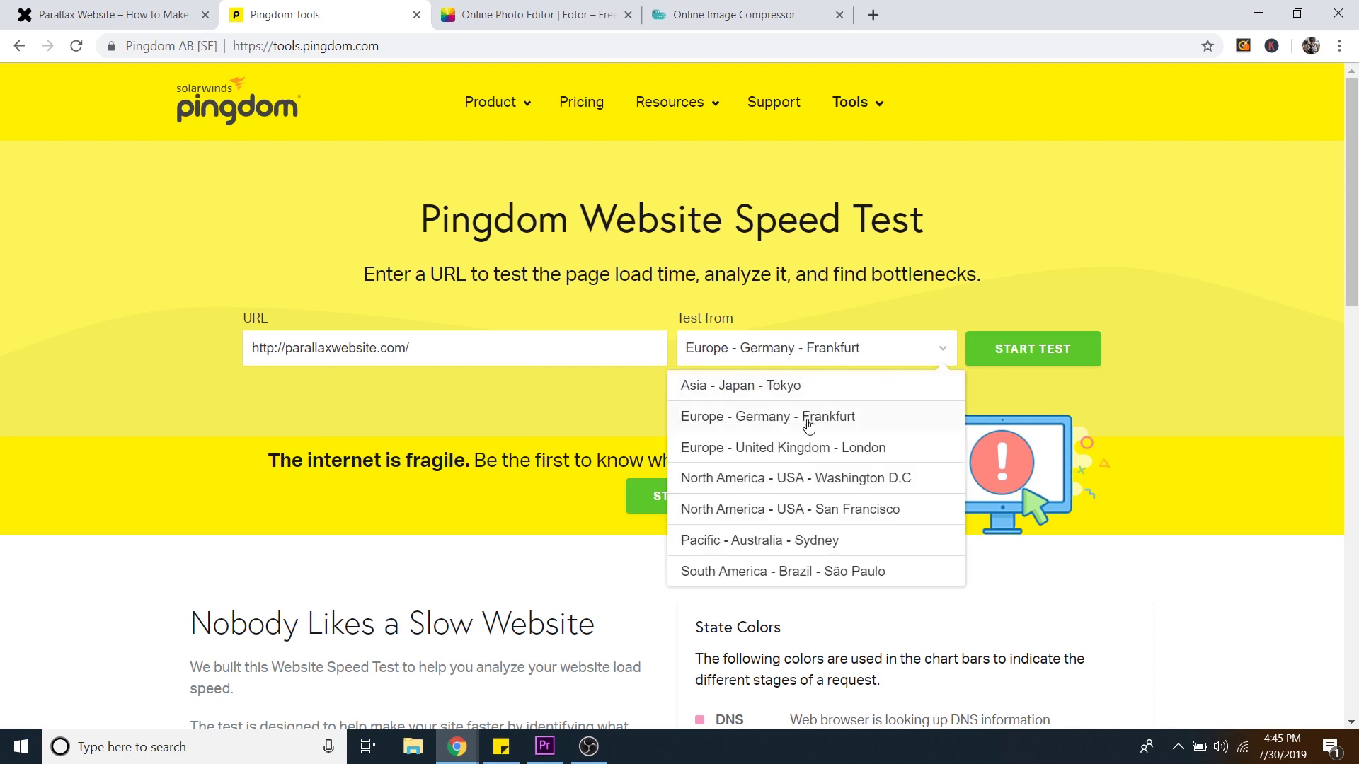
pyautogui.click(891, 481)
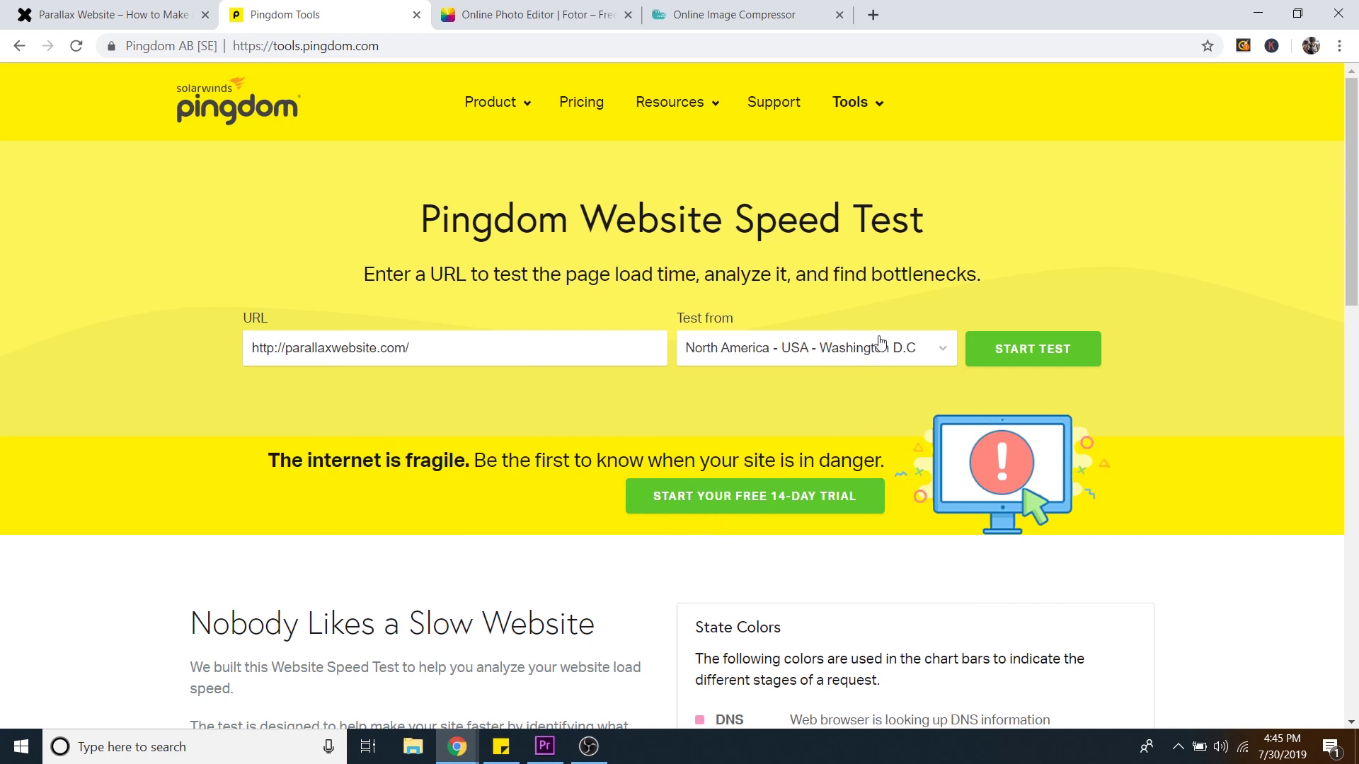
pyautogui.click(1031, 351)
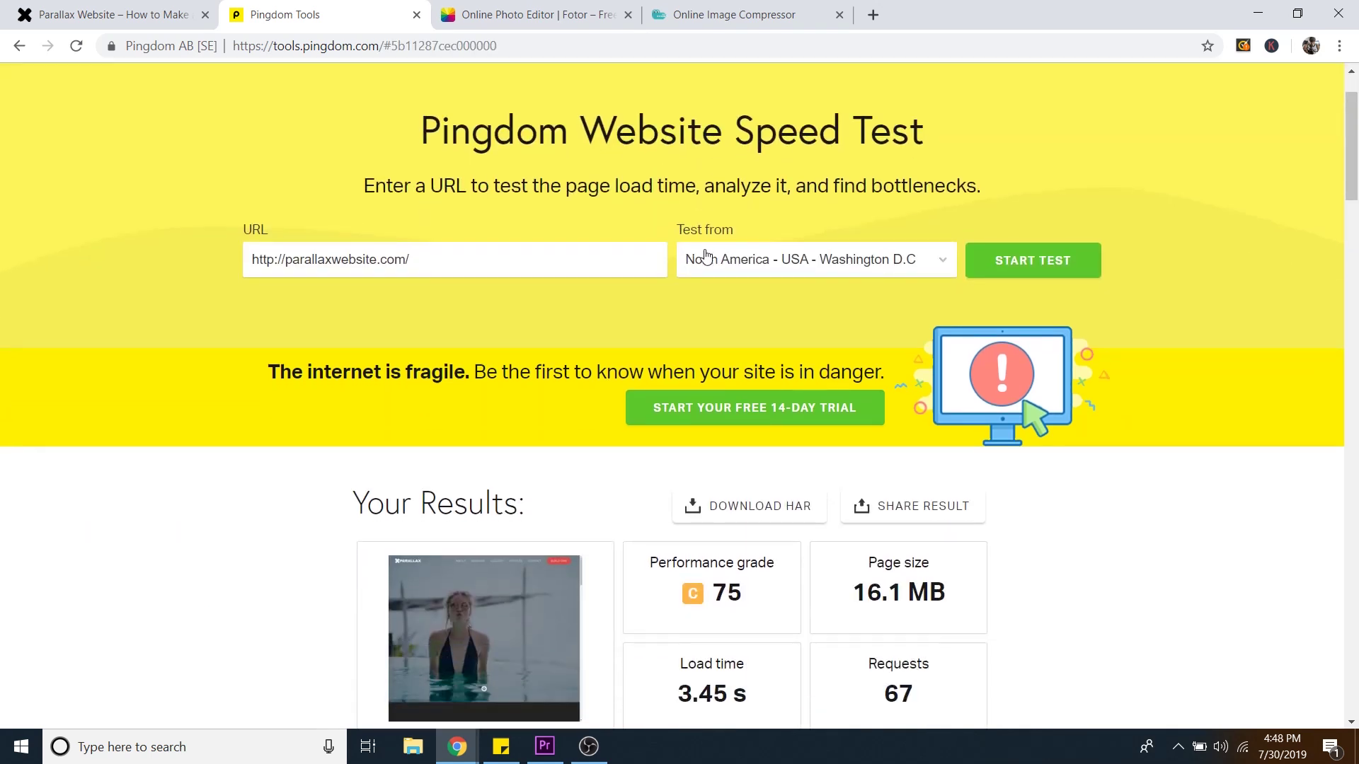
# Step: Examine the speed test results, focusing on the load time and page size
pyautogui.scroll(-3, 693, 262)
pyautogui.scroll(-3, 681, 275)
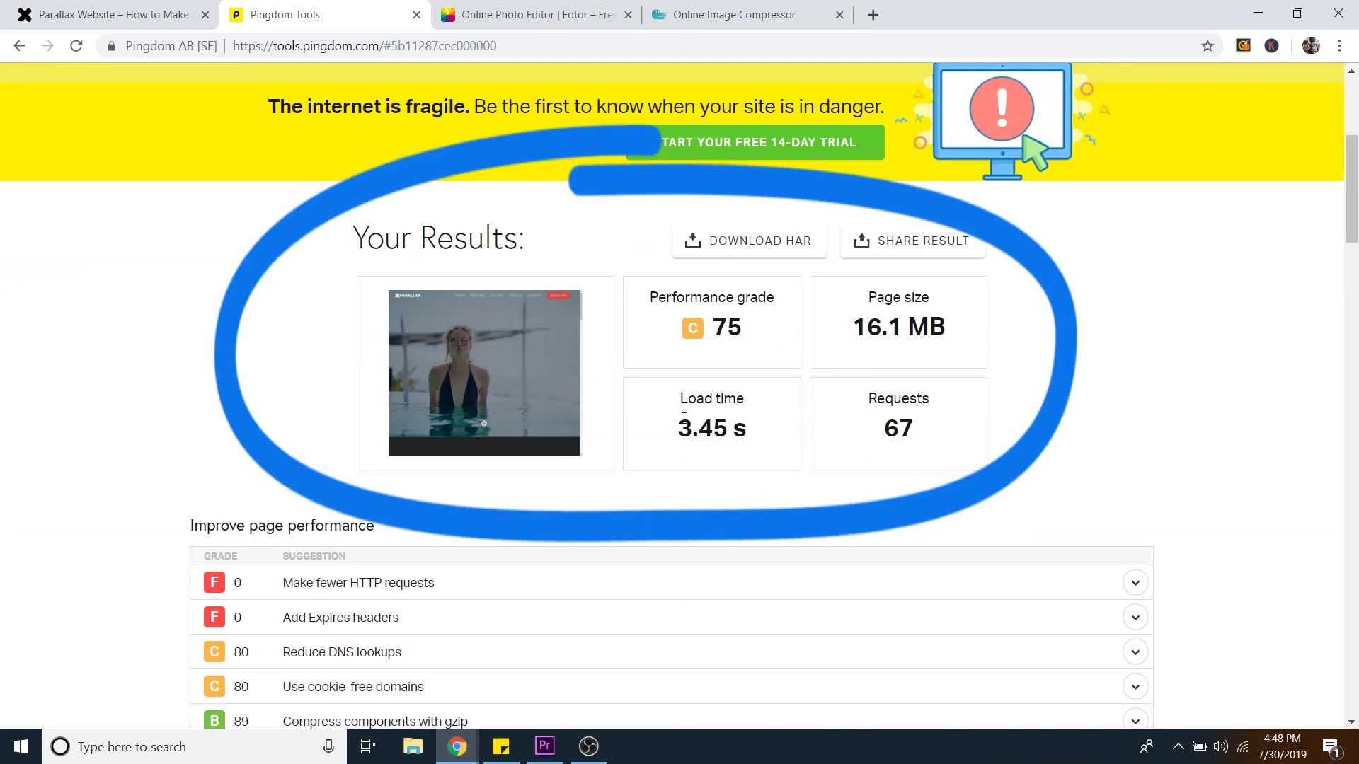
pyautogui.moveTo(680, 428); pyautogui.dragTo(728, 428)
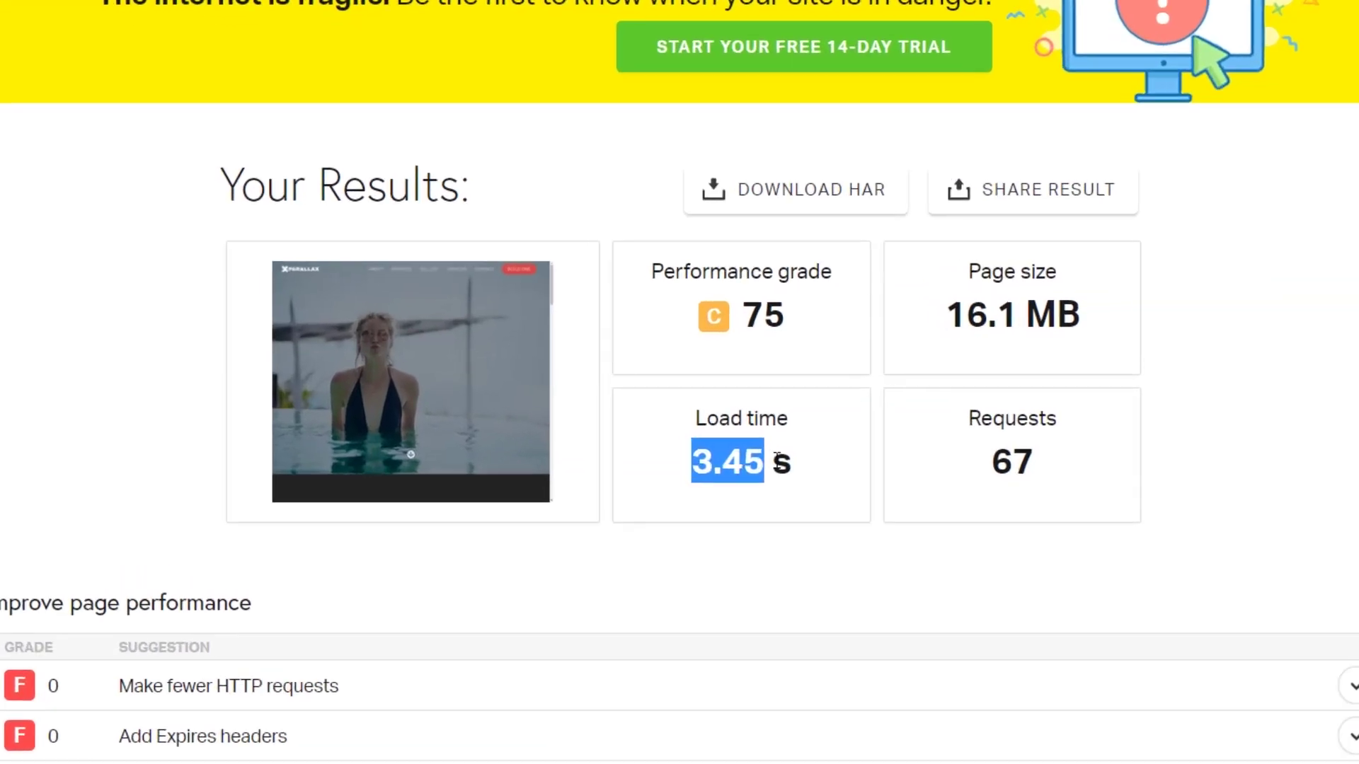
pyautogui.click(728, 383)
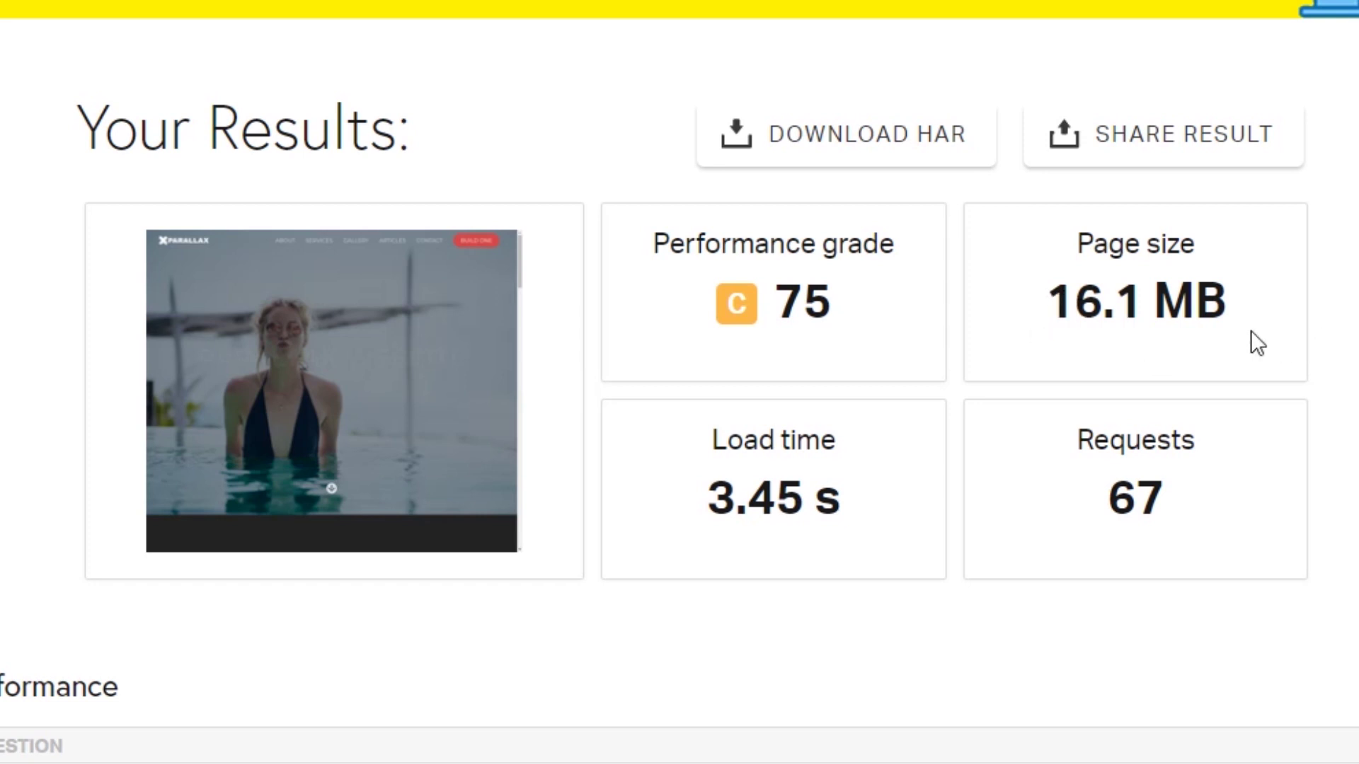
pyautogui.moveTo(1063, 291); pyautogui.dragTo(1189, 303)
pyautogui.click(1153, 309)
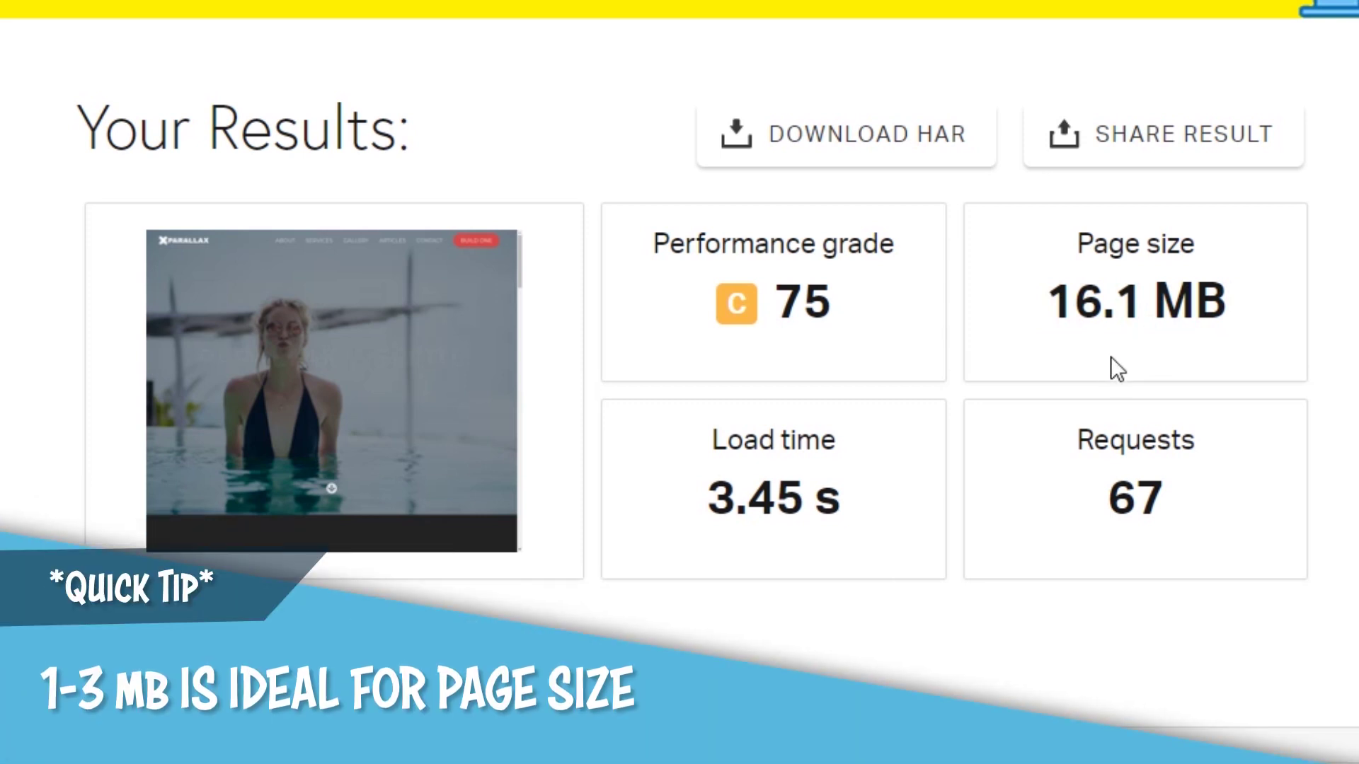
pyautogui.moveTo(1047, 301); pyautogui.dragTo(1136, 297)
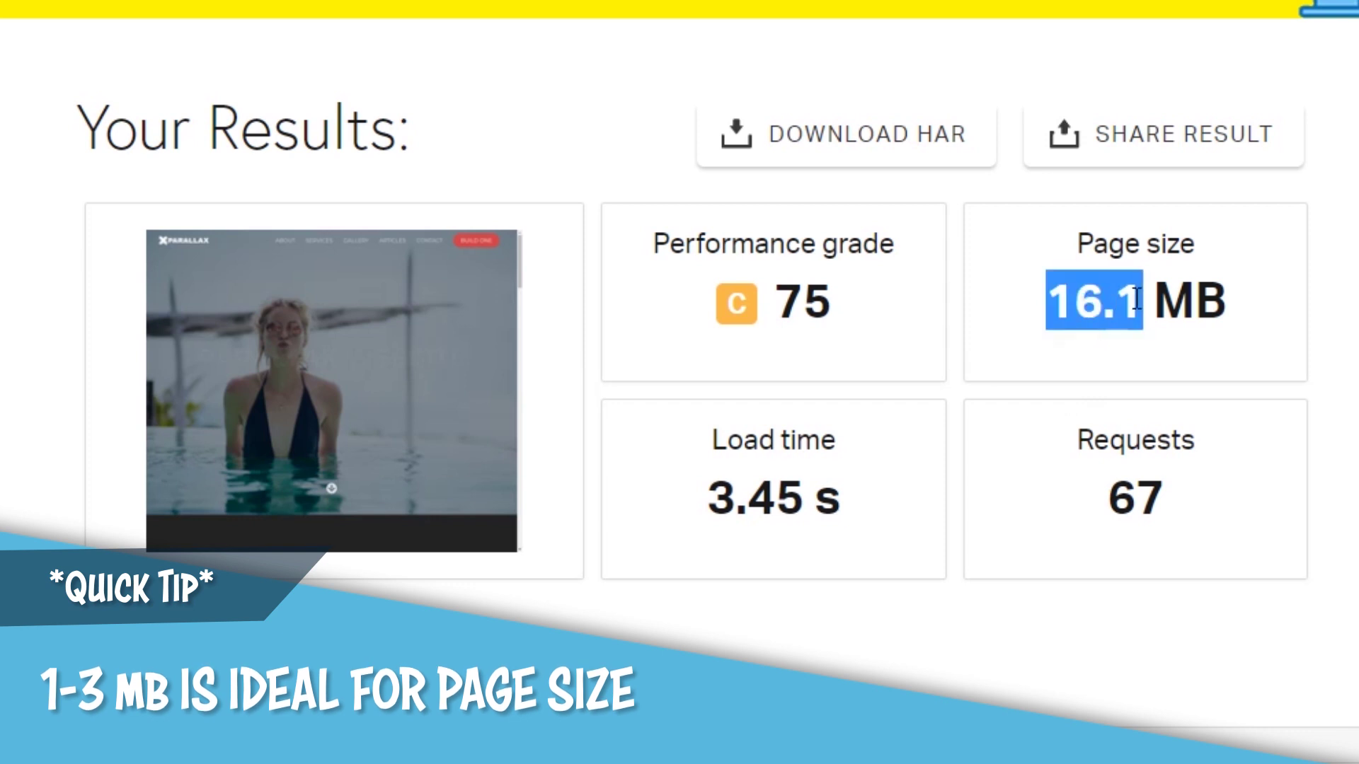
pyautogui.click(1136, 297)
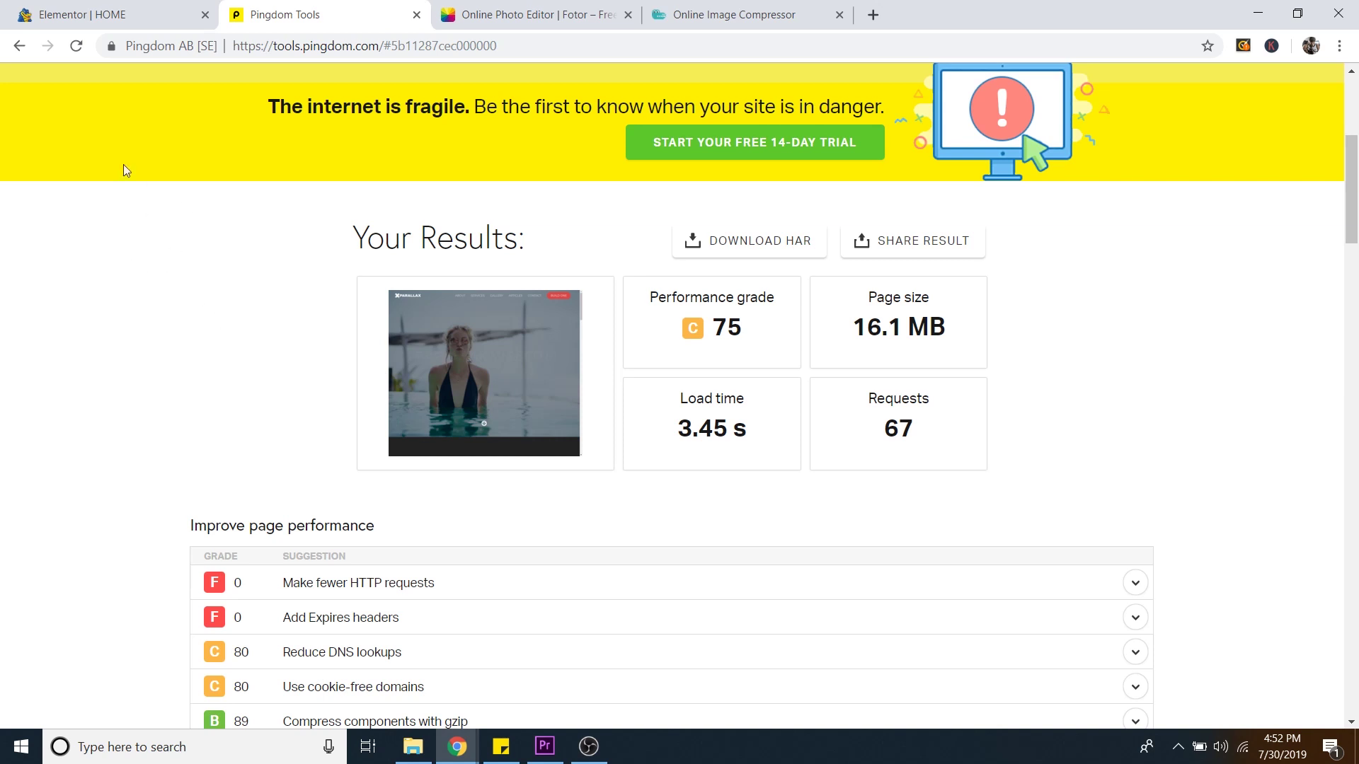
# Step: Return to the Elementor page, switch to File Explorer and open the detailed properties of the girl-923573 image
pyautogui.click(144, 21)
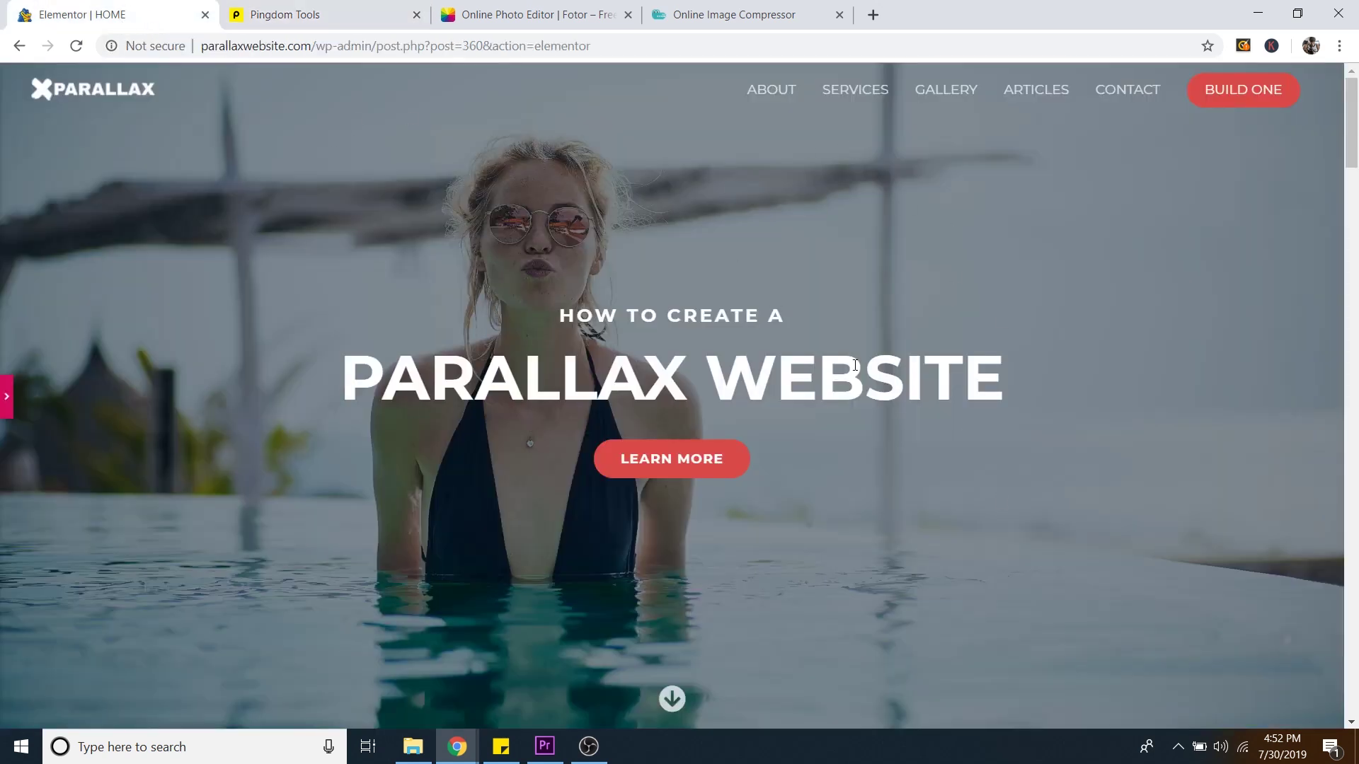
pyautogui.click(413, 746)
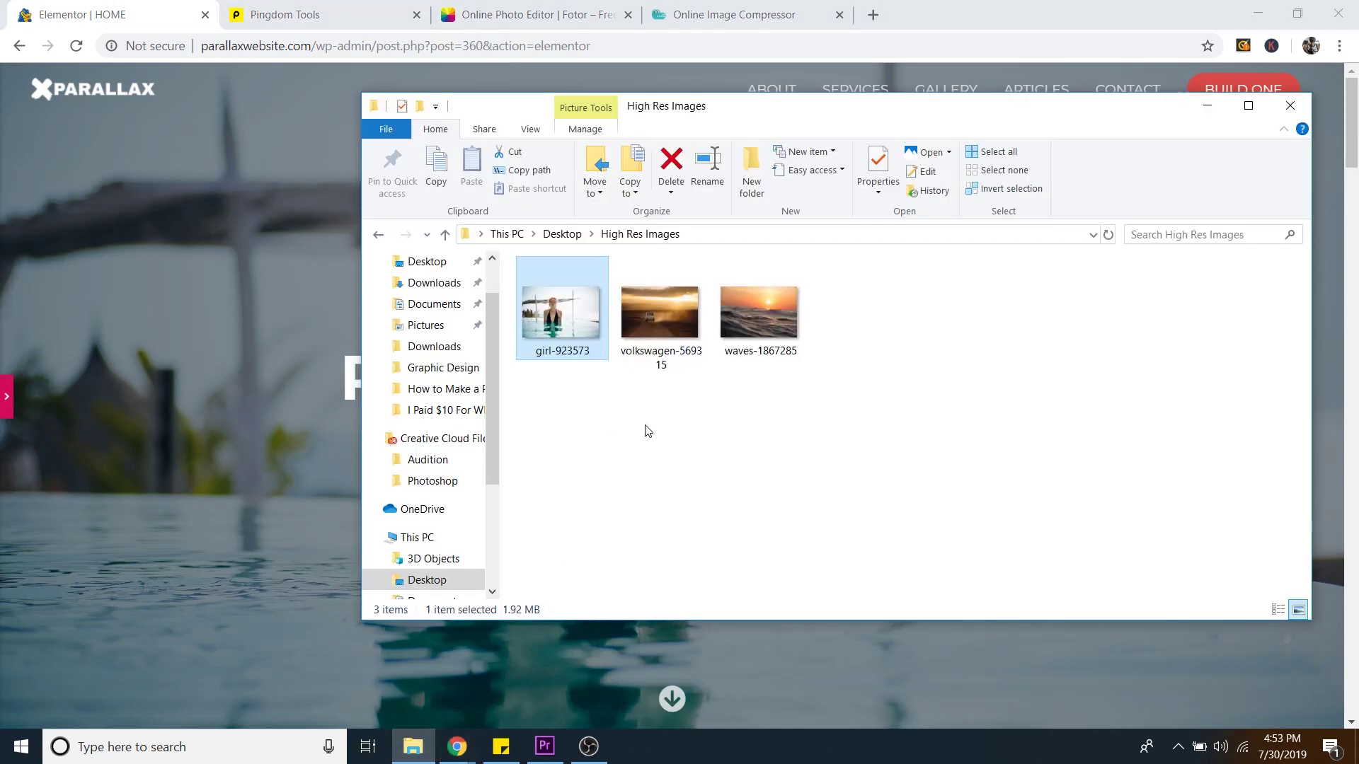
pyautogui.rightClick(571, 316)
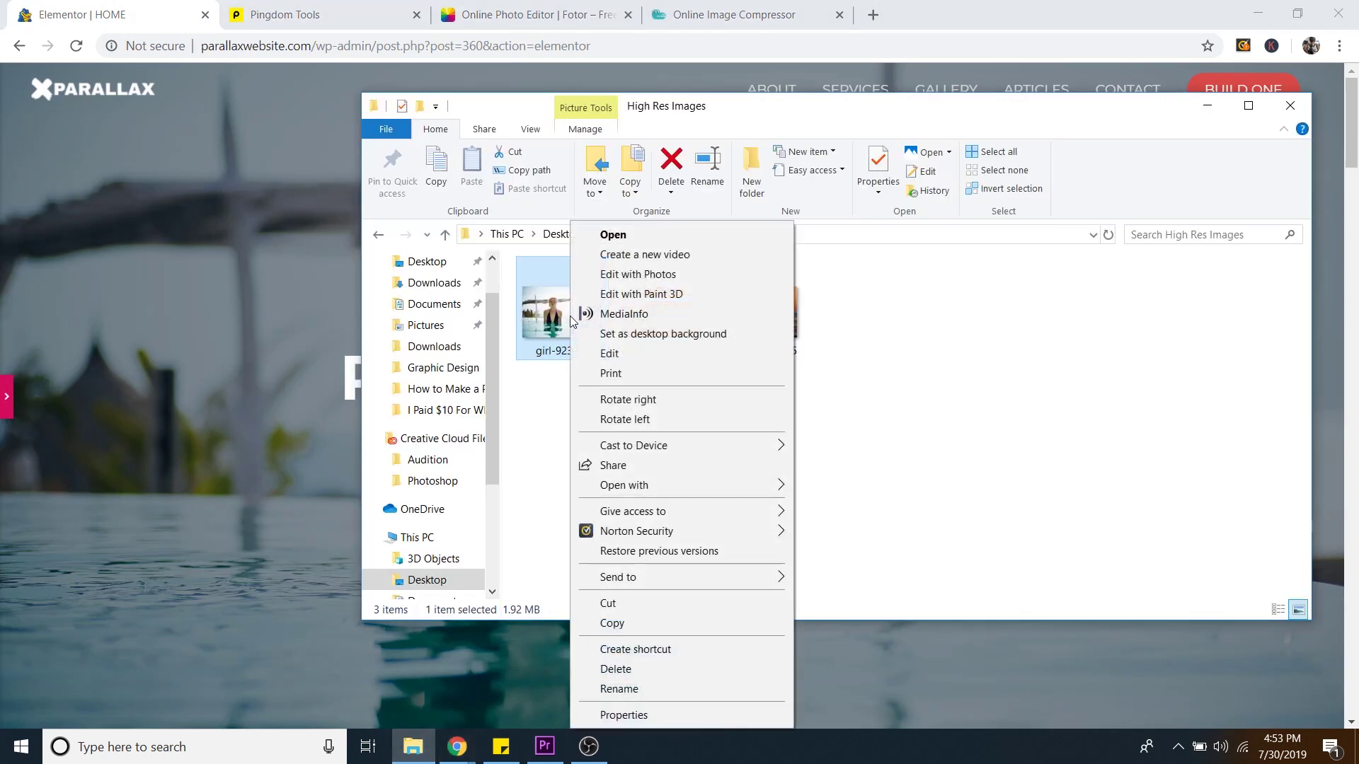
pyautogui.click(621, 716)
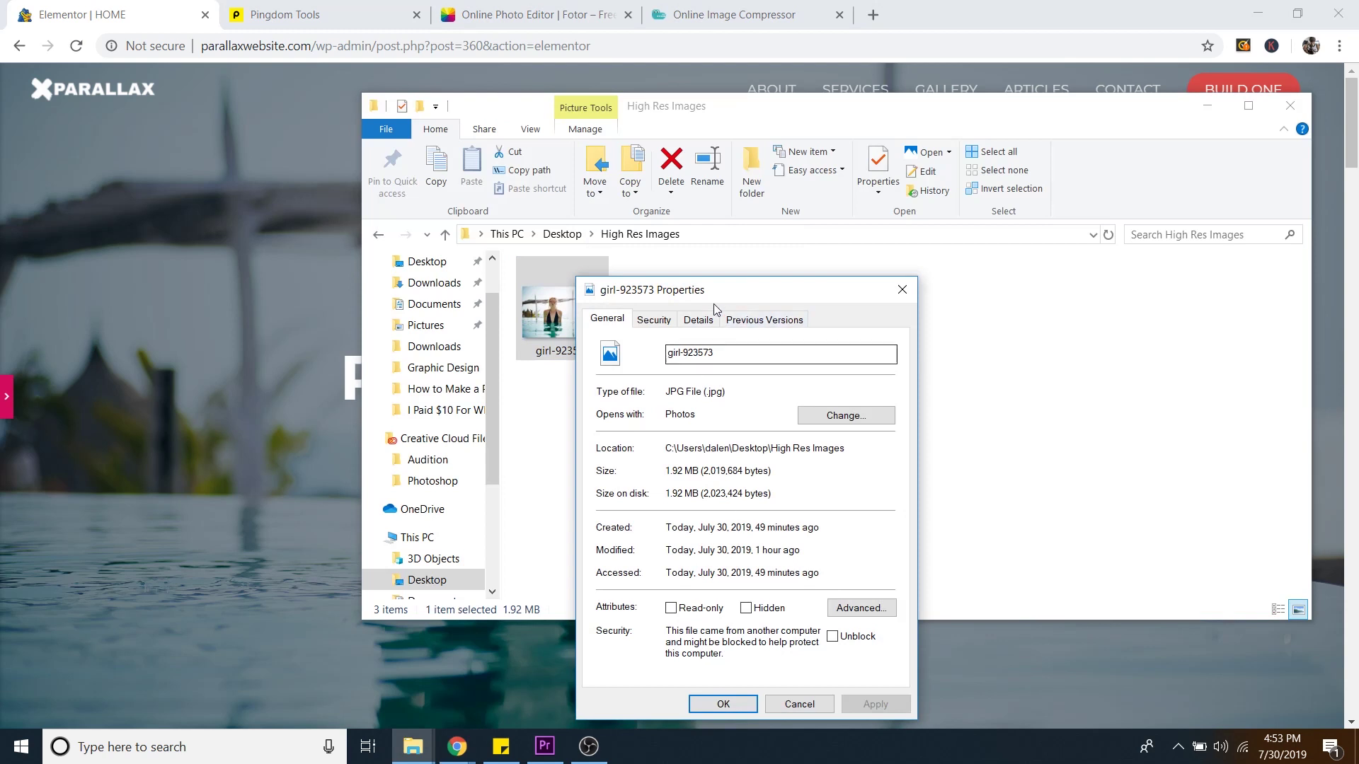
pyautogui.moveTo(713, 304); pyautogui.dragTo(710, 169)
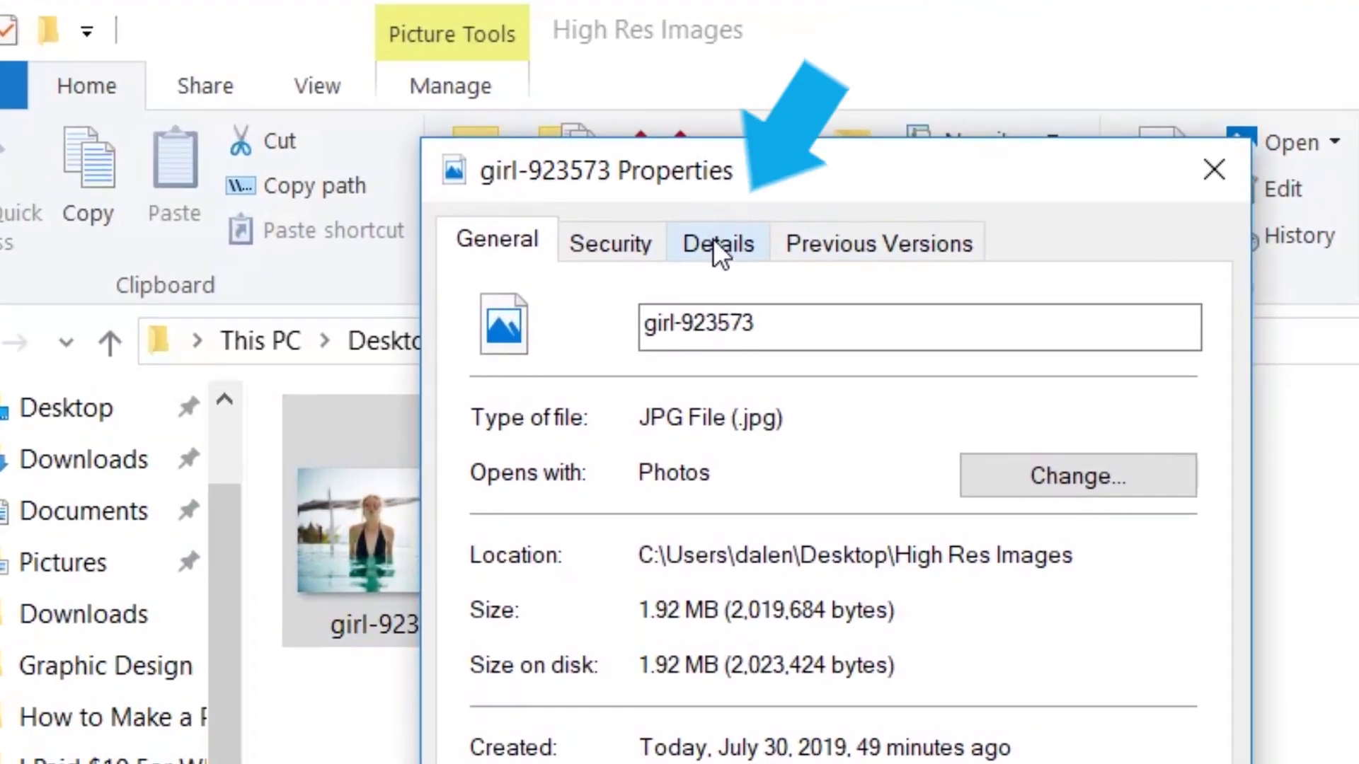
pyautogui.click(695, 194)
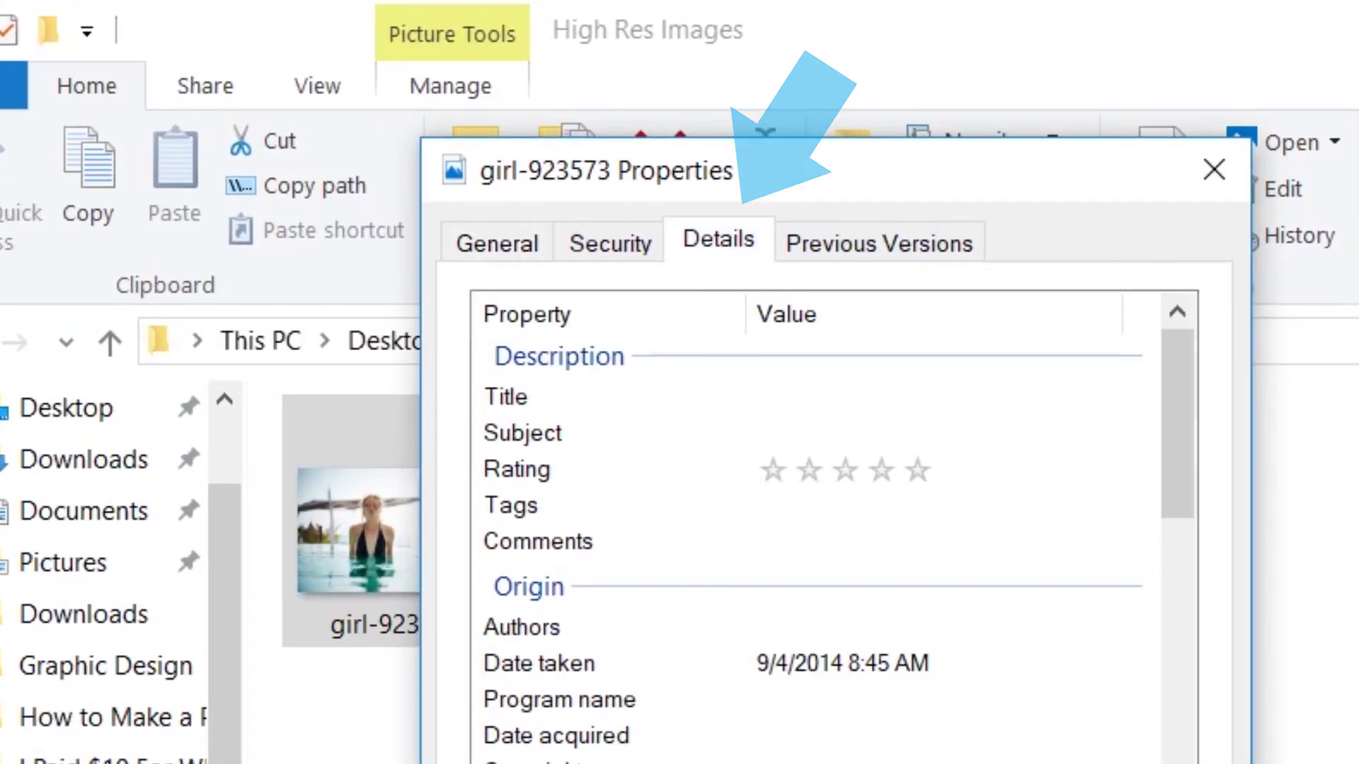
# Step: Check the pixel dimensions of the girl-923573 image and close its properties without changes
pyautogui.scroll(-1, 764, 636)
pyautogui.click(767, 601)
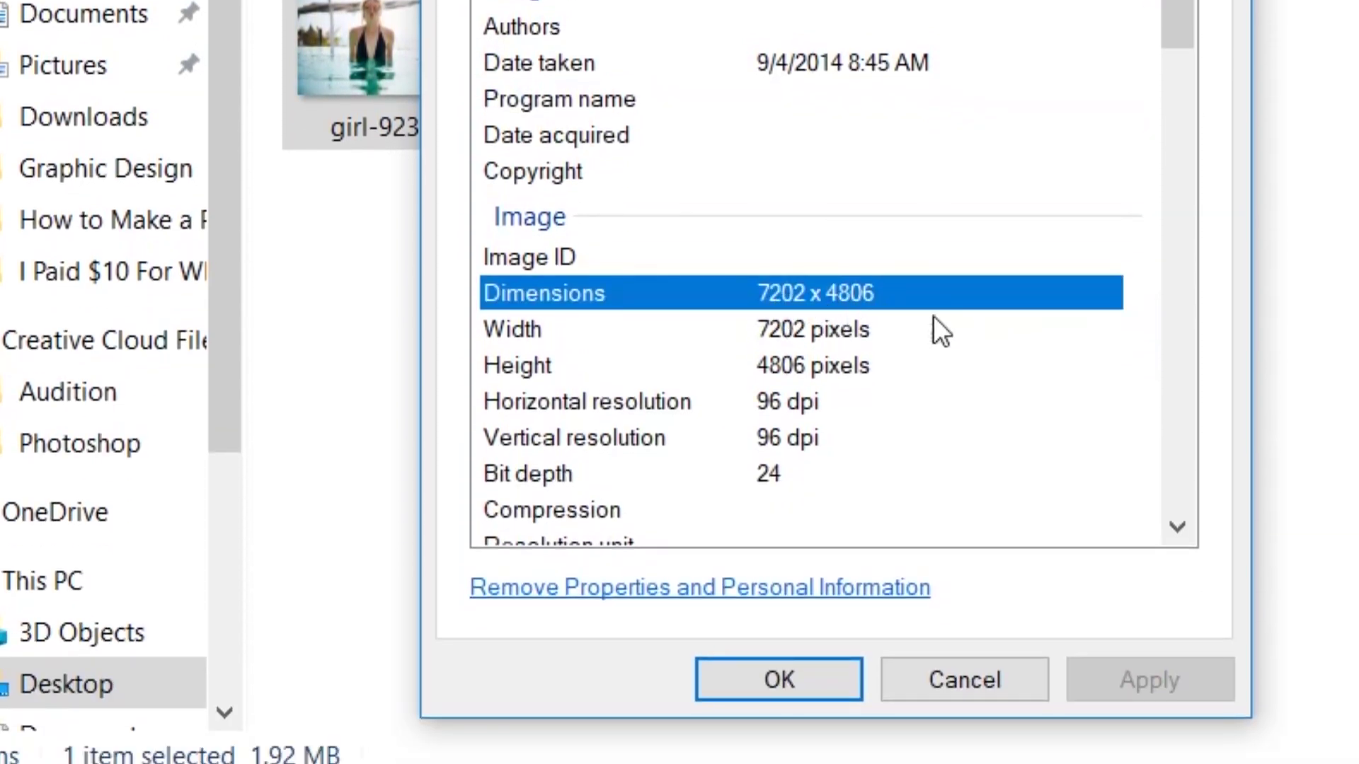
pyautogui.scroll(-1, 962, 356)
pyautogui.scroll(2, 955, 356)
pyautogui.scroll(-1, 893, 322)
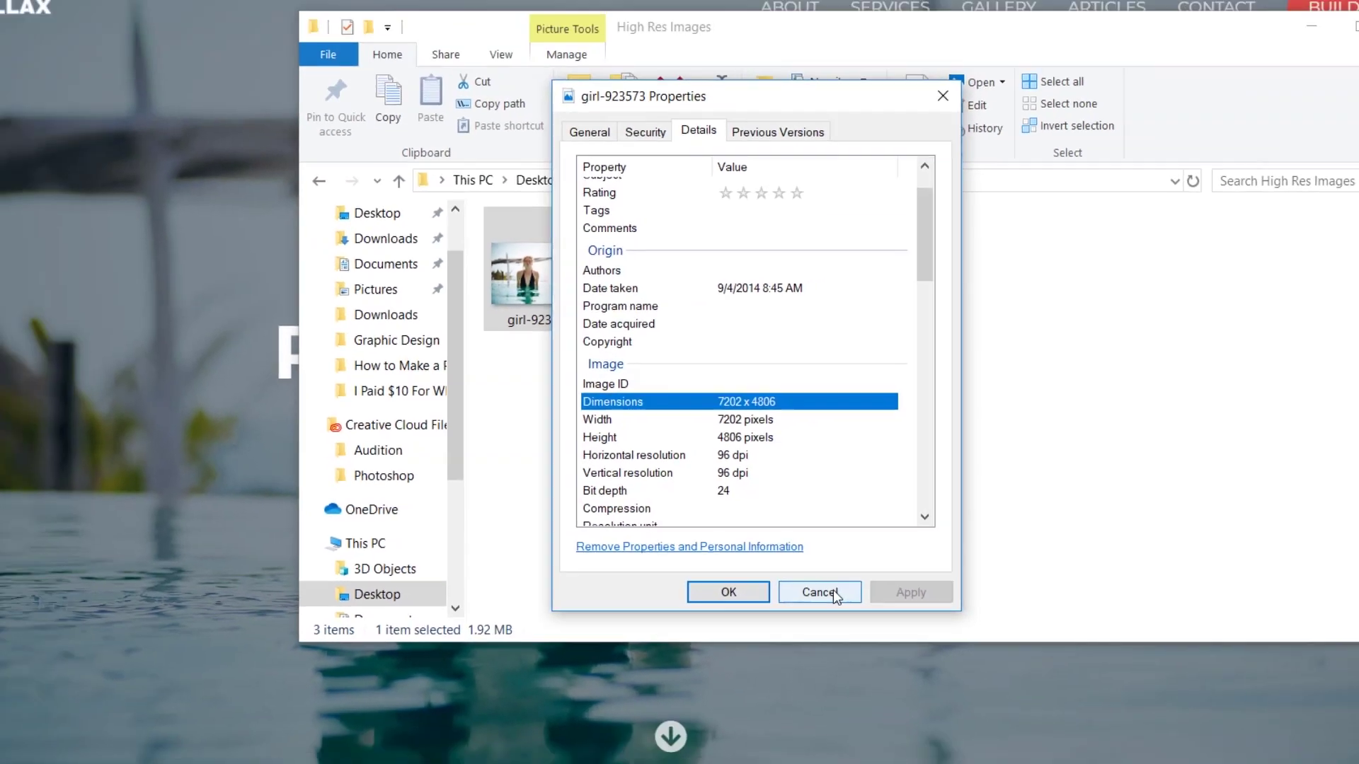
pyautogui.click(834, 589)
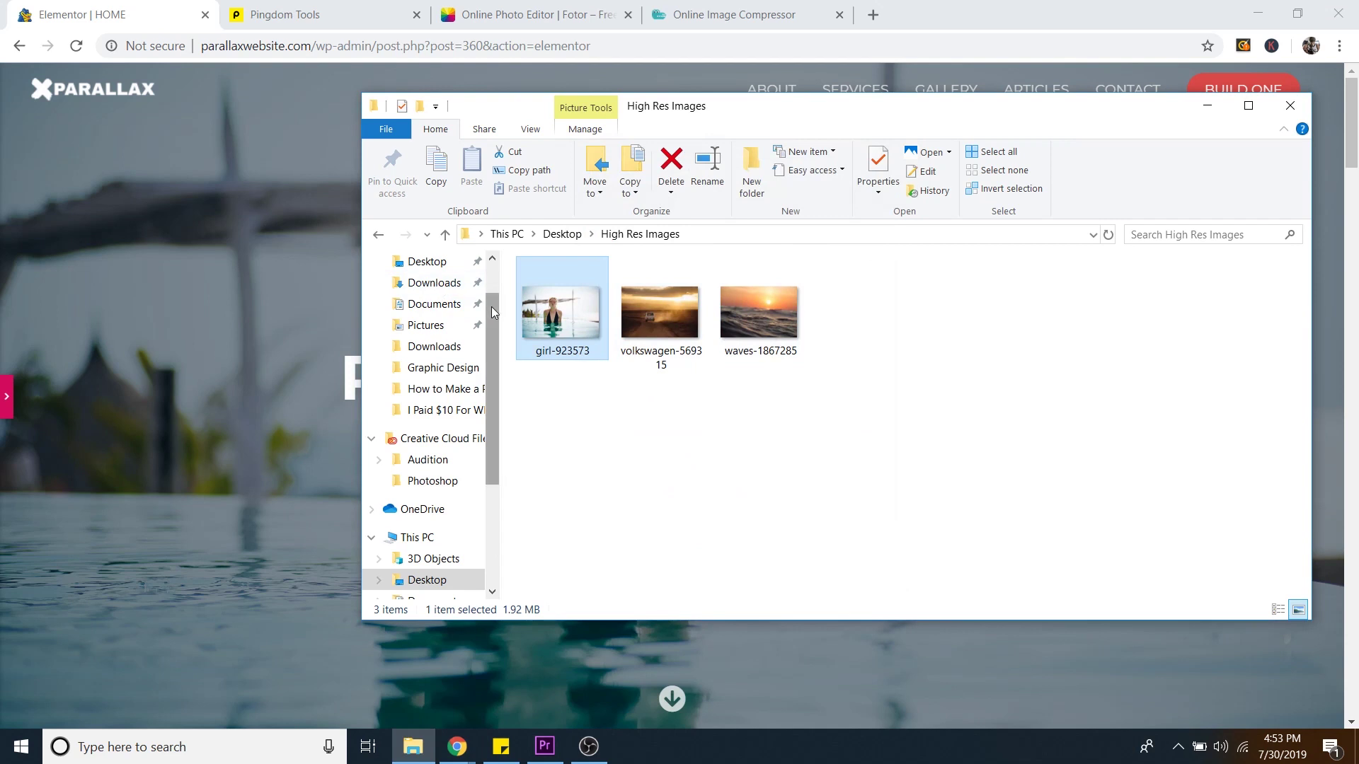
# Step: Switch to Fotor's photo editor, dismiss the translation offer and open girl-923573 from the computer's High Res Images folder
pyautogui.click(532, 18)
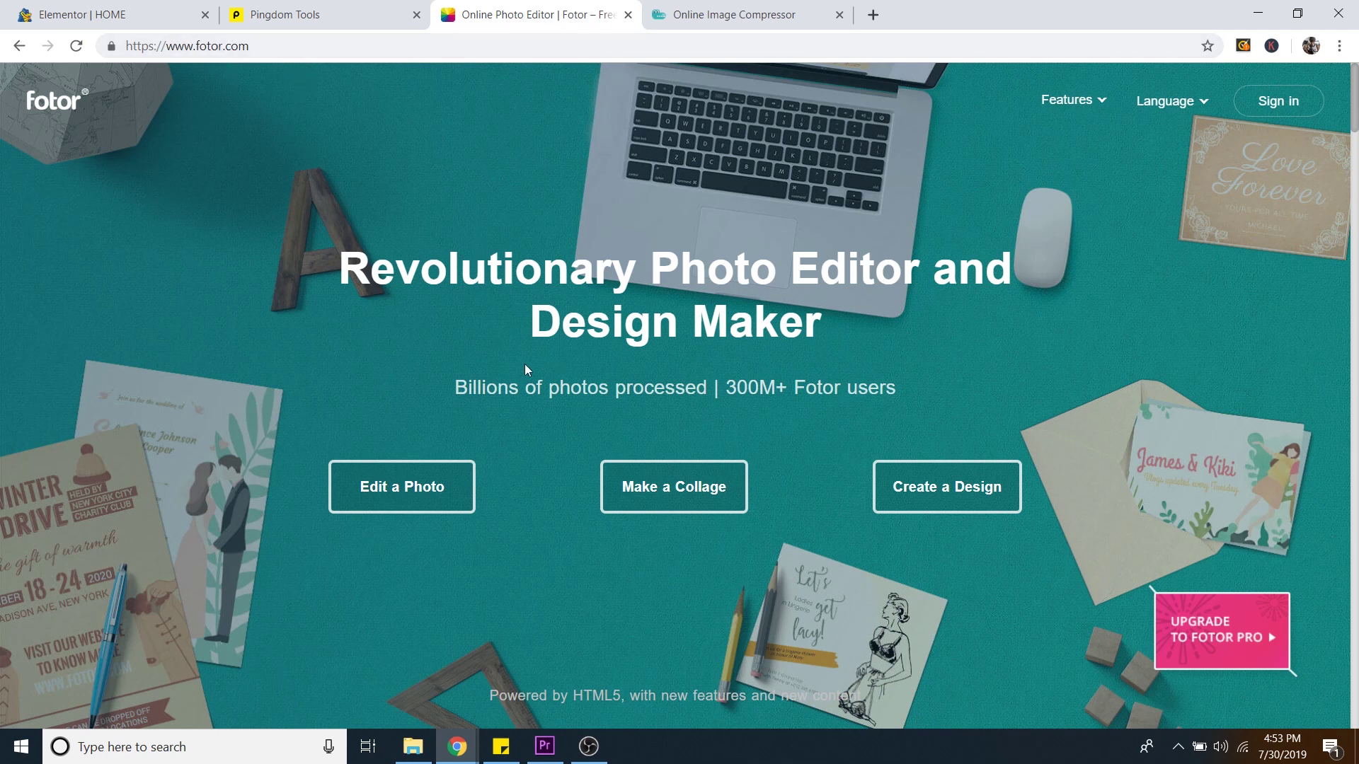
pyautogui.click(406, 488)
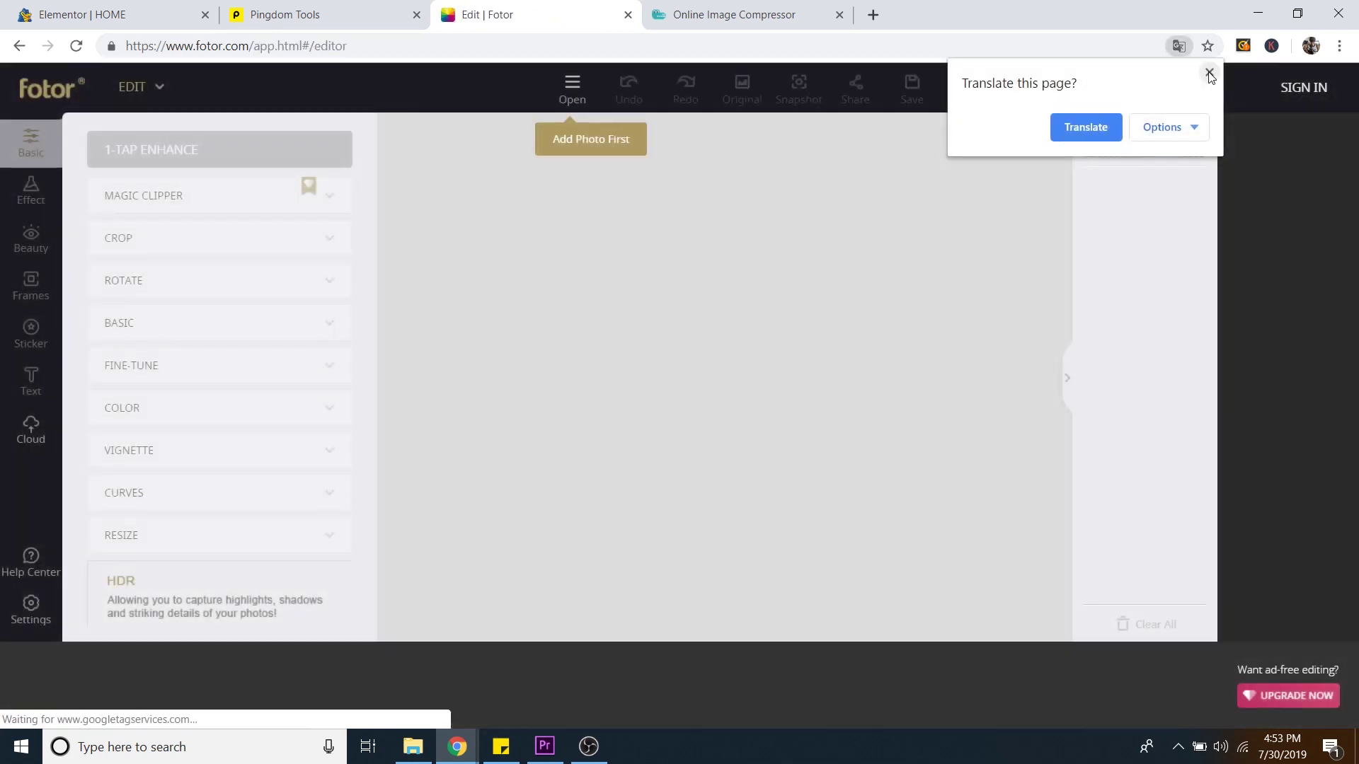
pyautogui.click(1209, 73)
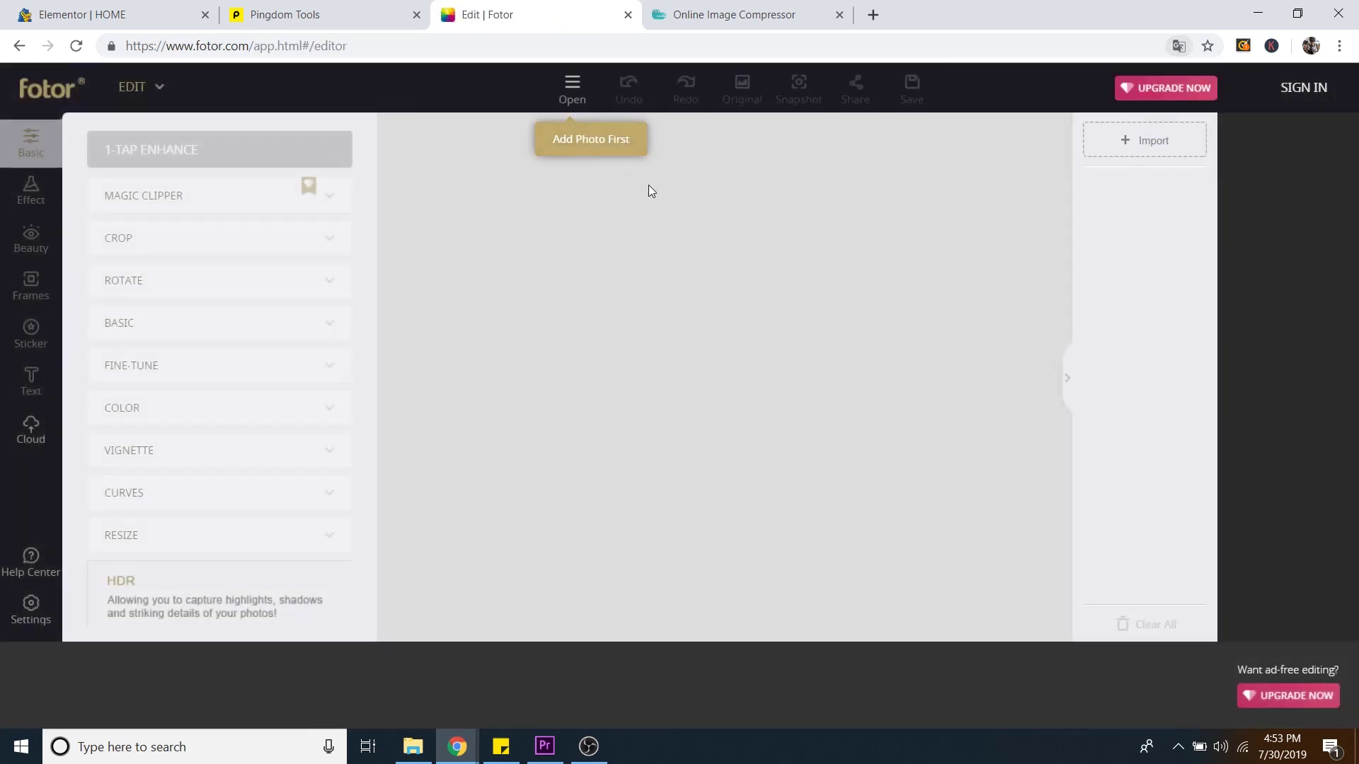
pyautogui.click(572, 99)
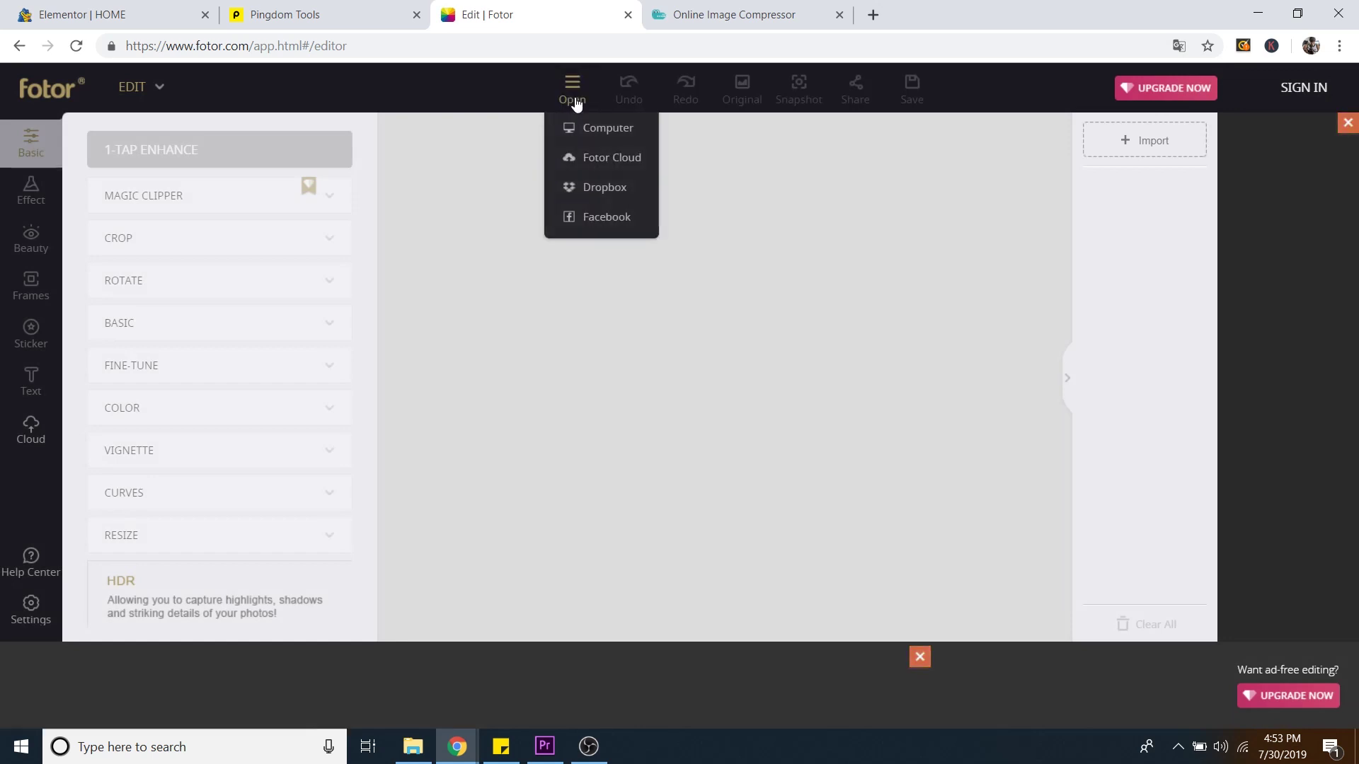
pyautogui.click(609, 130)
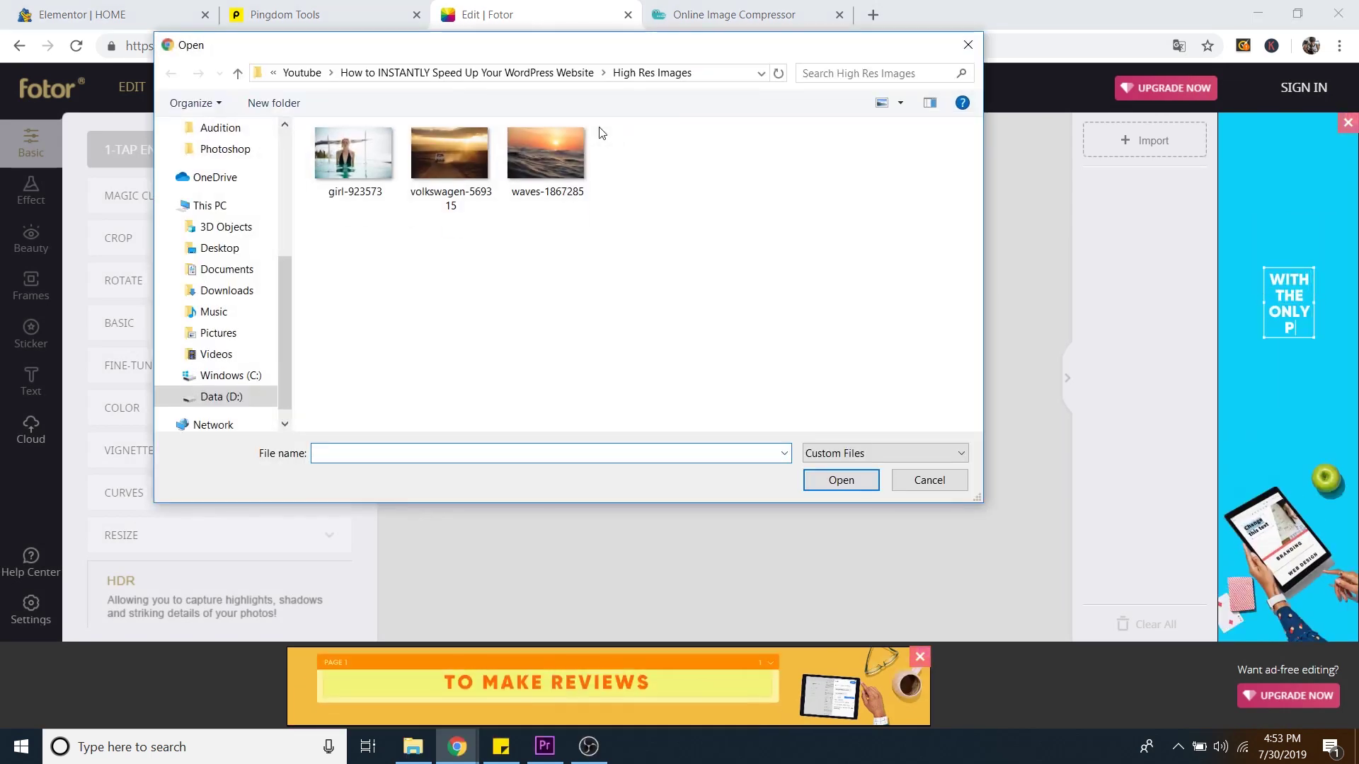
pyautogui.click(392, 159)
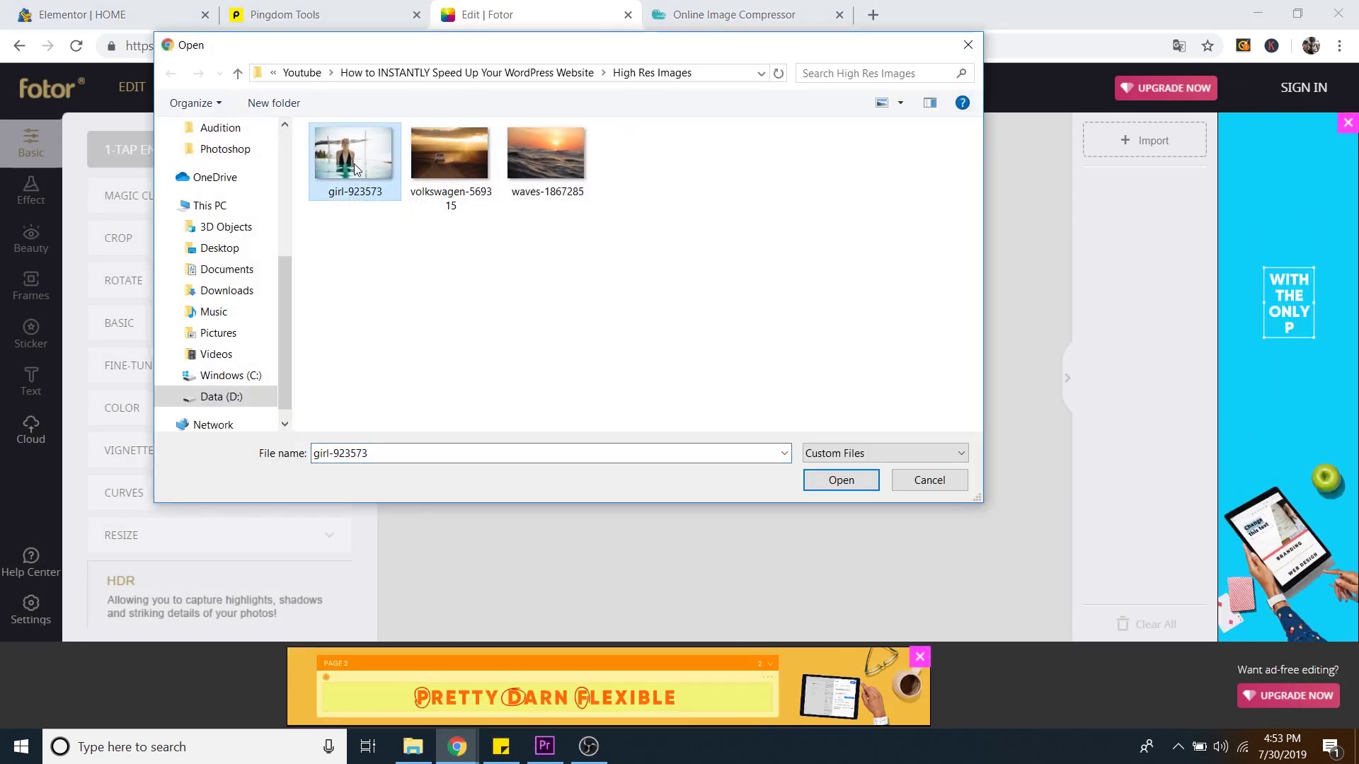
pyautogui.click(840, 480)
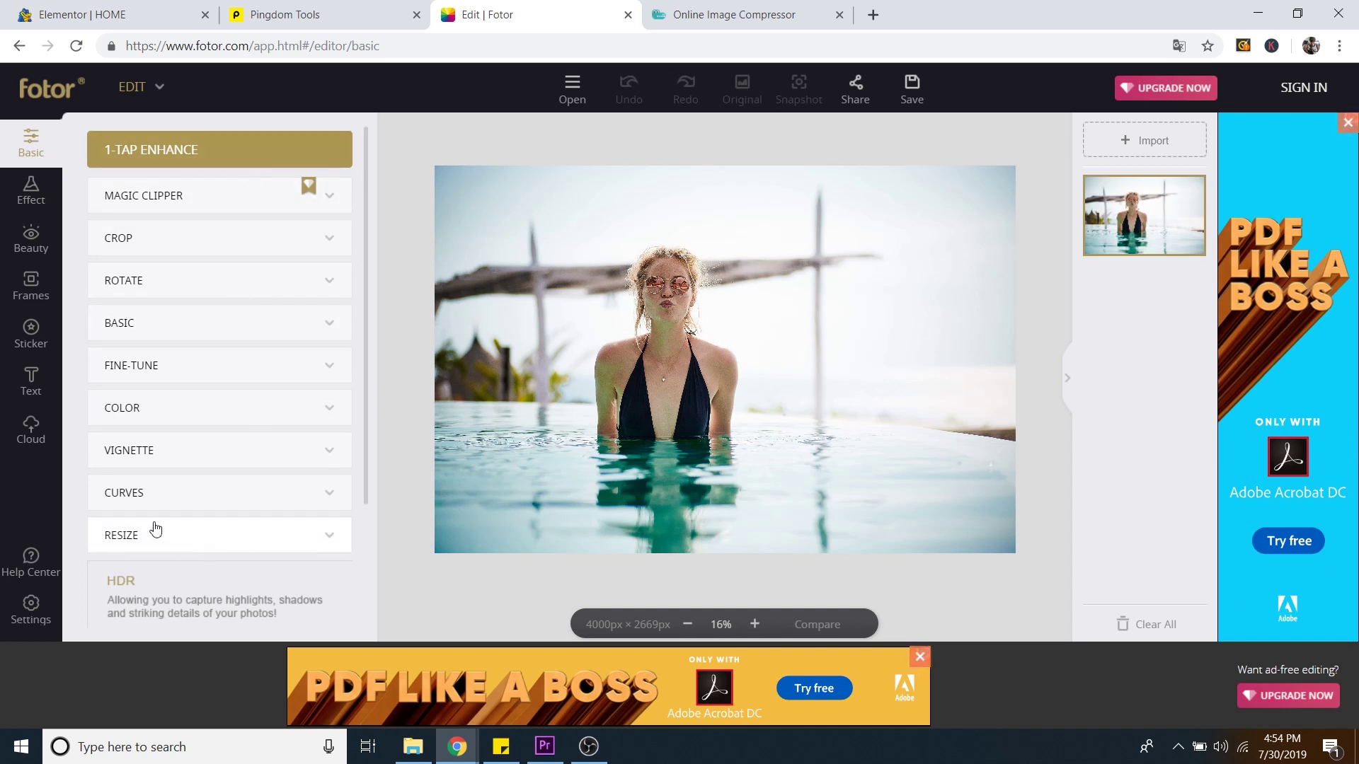
# Step: Resize the girl-923573 photo to 1500 pixels wide with its proportions locked and apply the new size
pyautogui.scroll(-2, 178, 538)
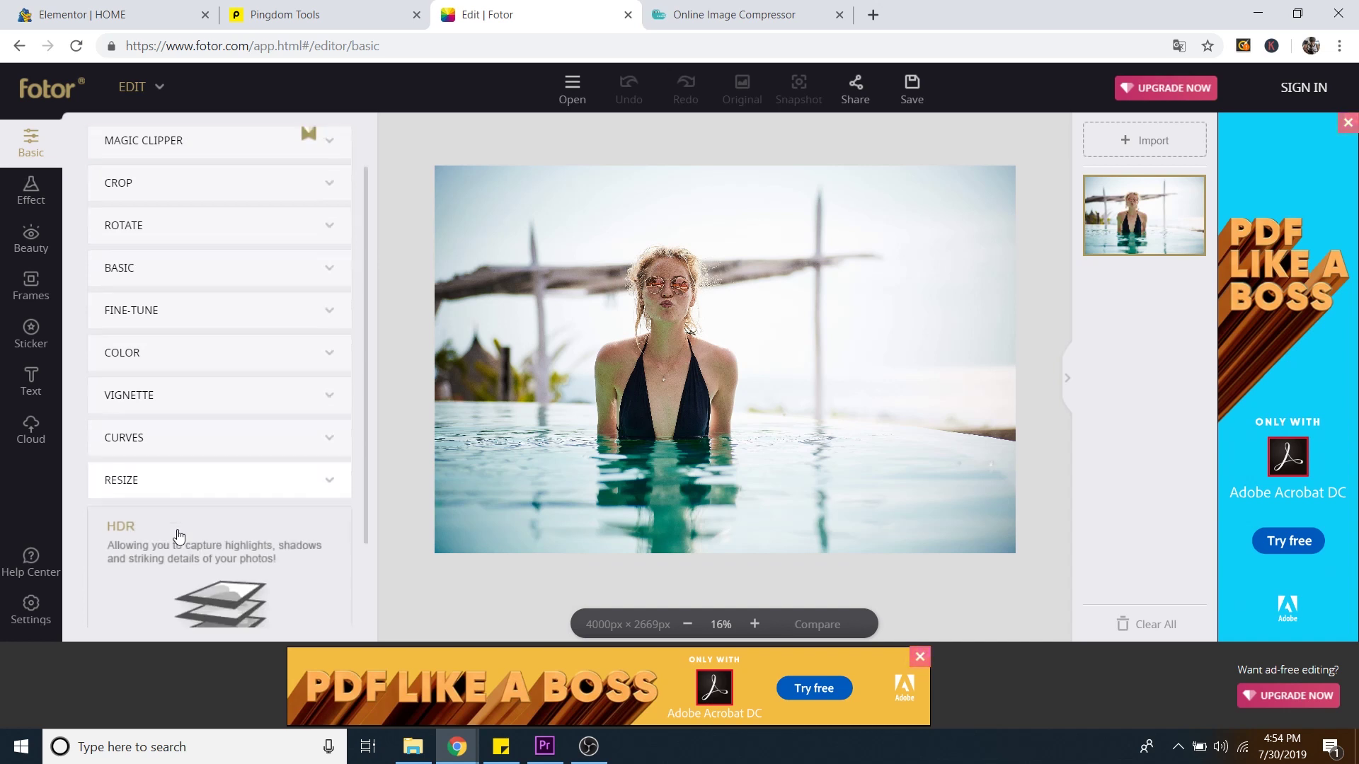
pyautogui.click(184, 433)
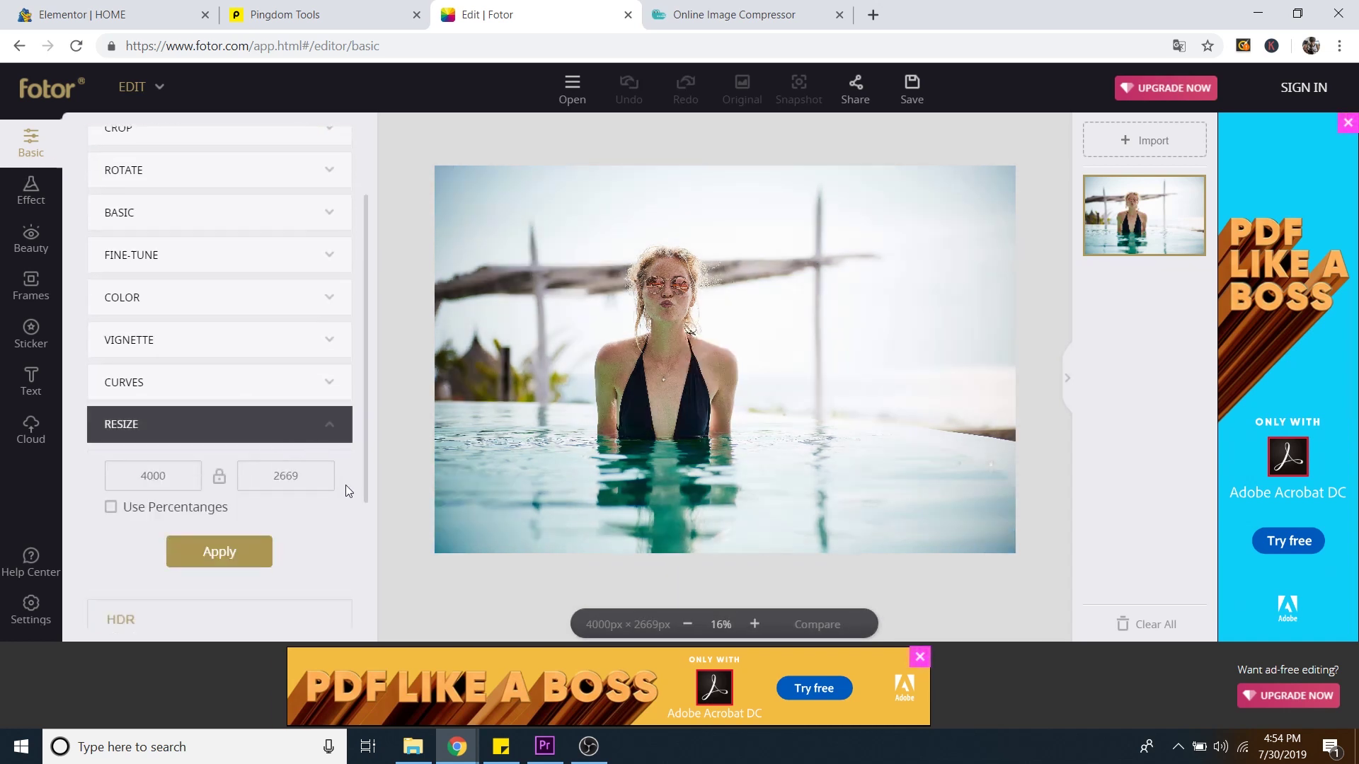
pyautogui.scroll(-2, 337, 490)
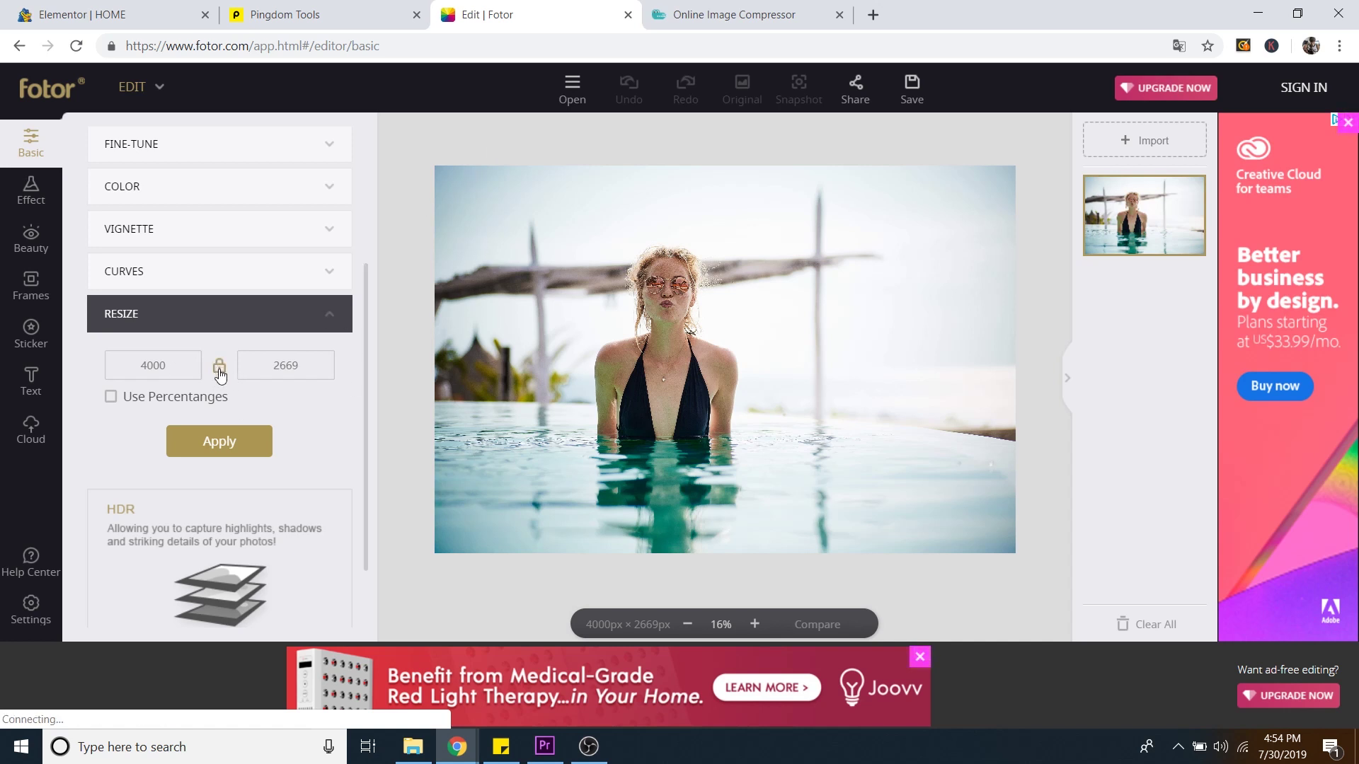
pyautogui.doubleClick(168, 365)
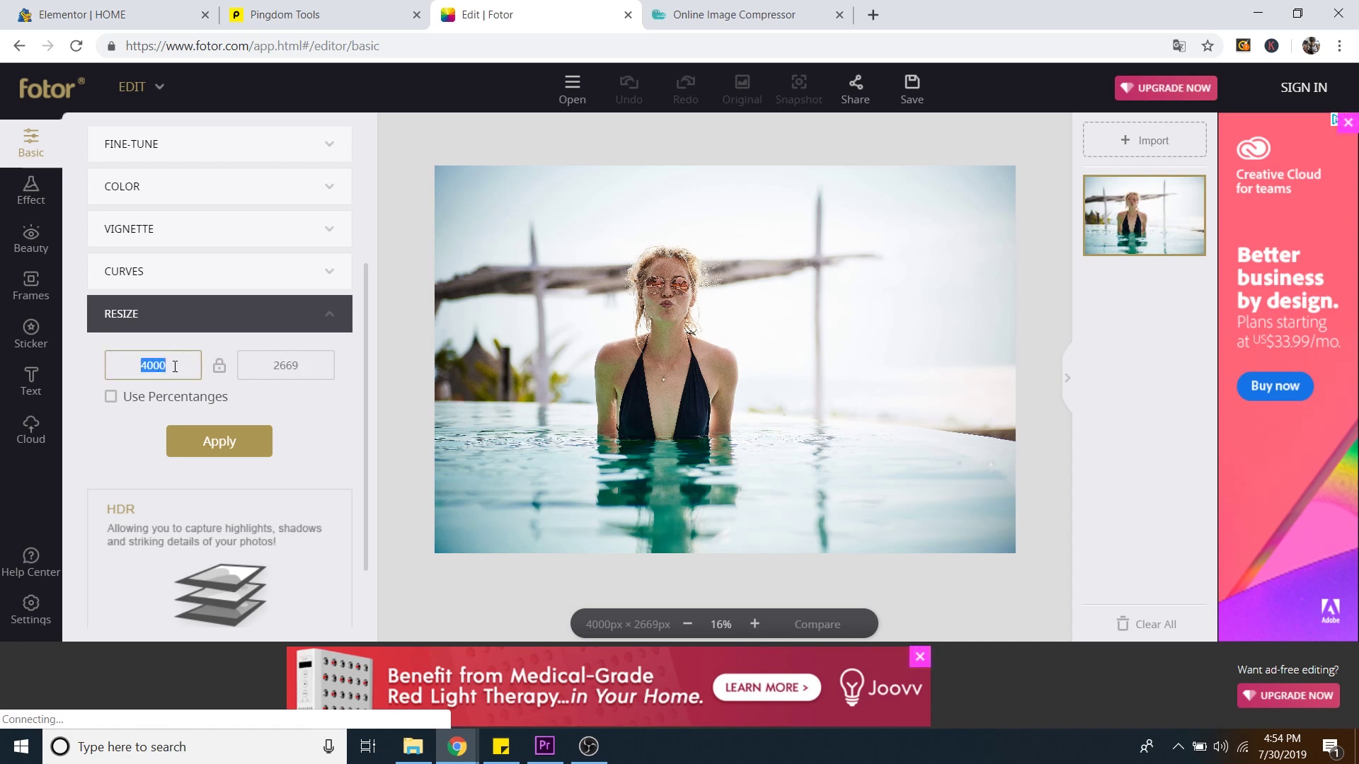
pyautogui.click(175, 366)
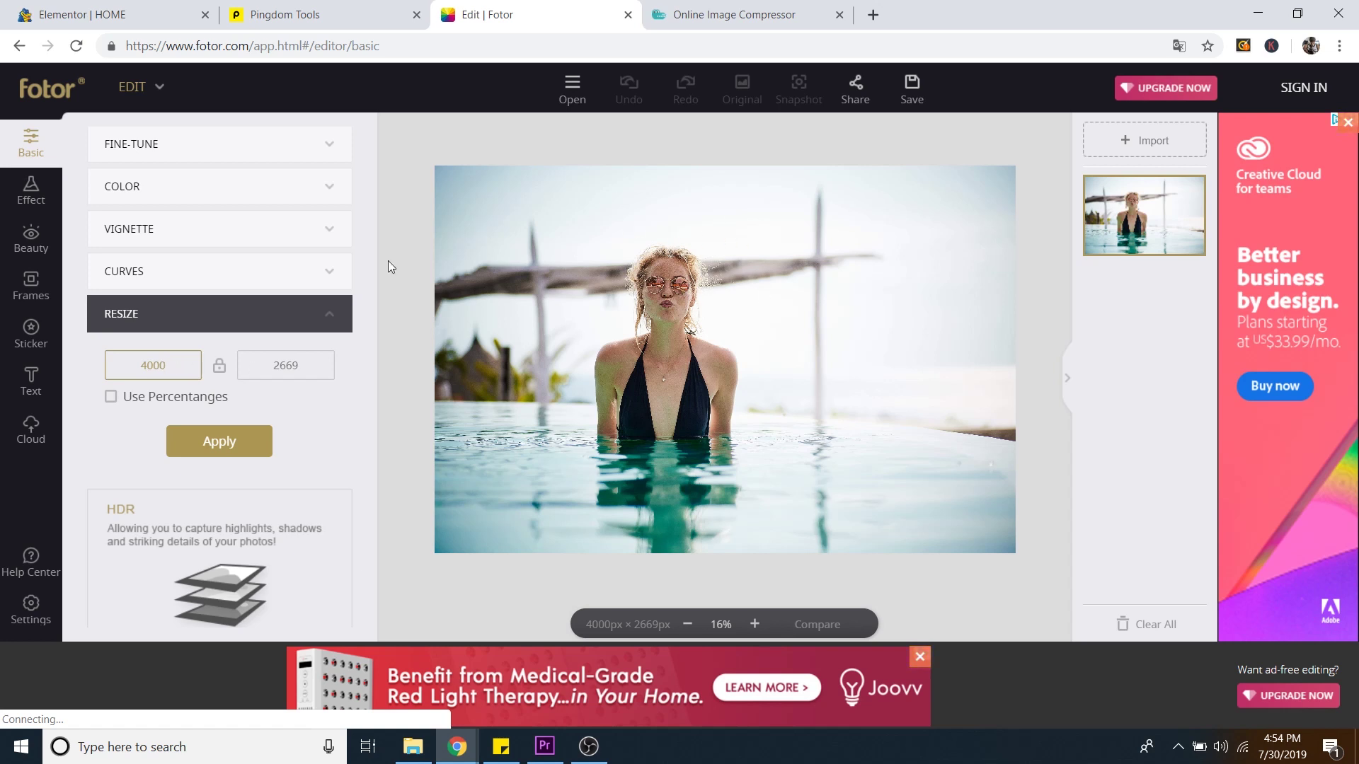
pyautogui.doubleClick(176, 368)
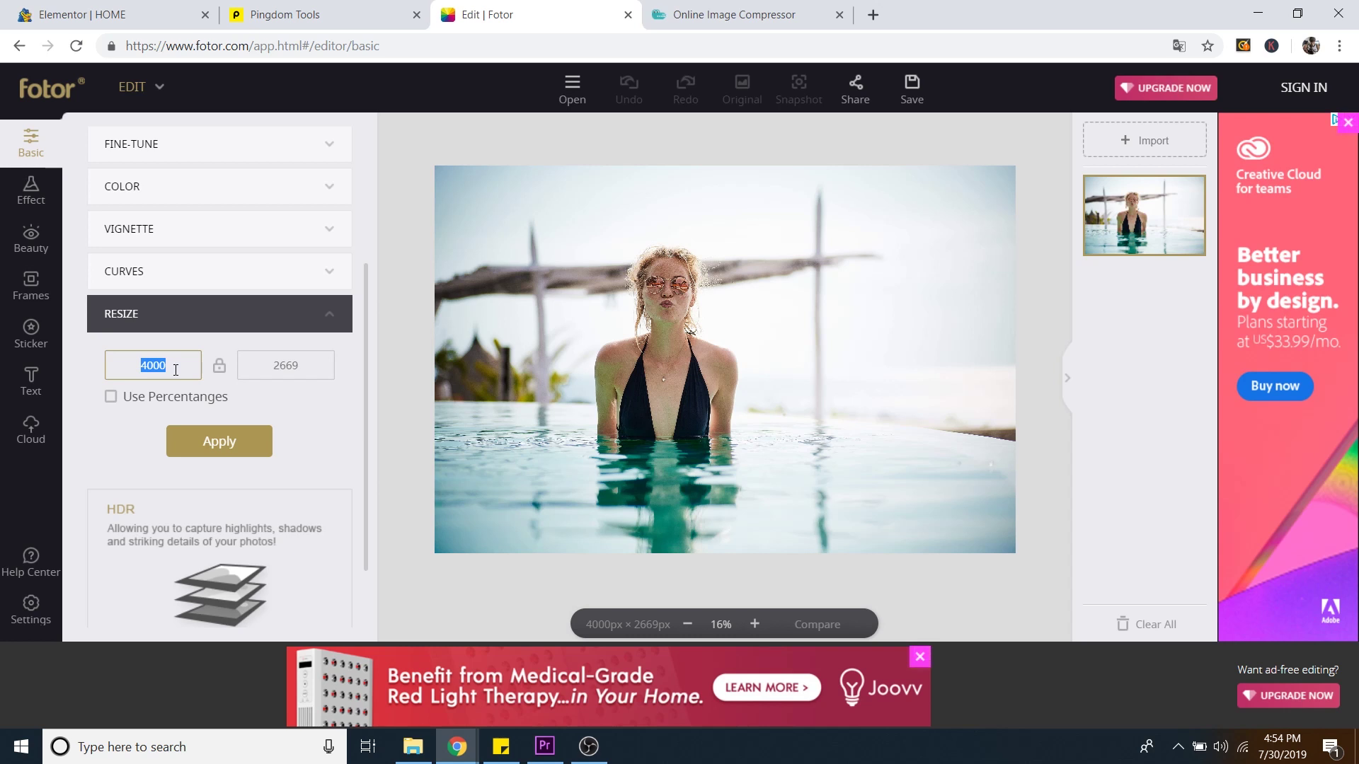
pyautogui.write('1500')
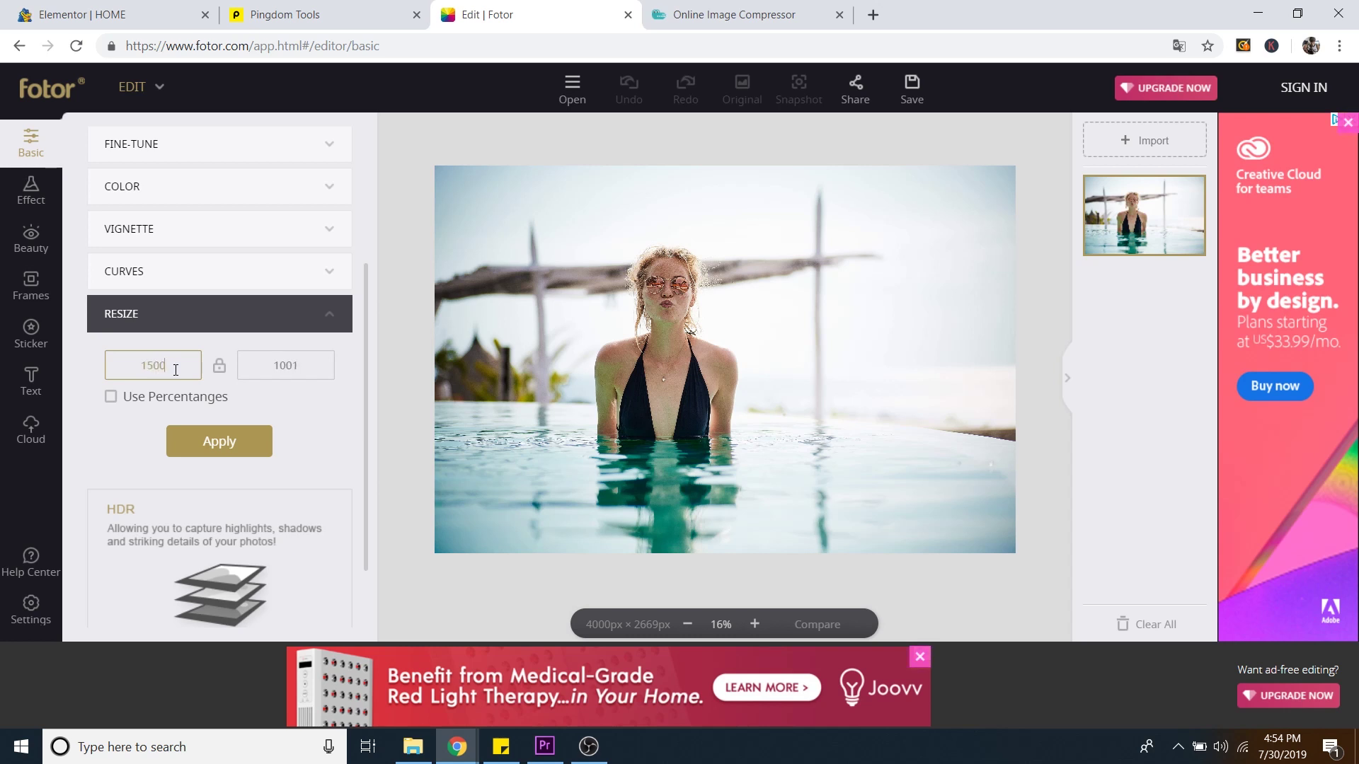
pyautogui.click(246, 443)
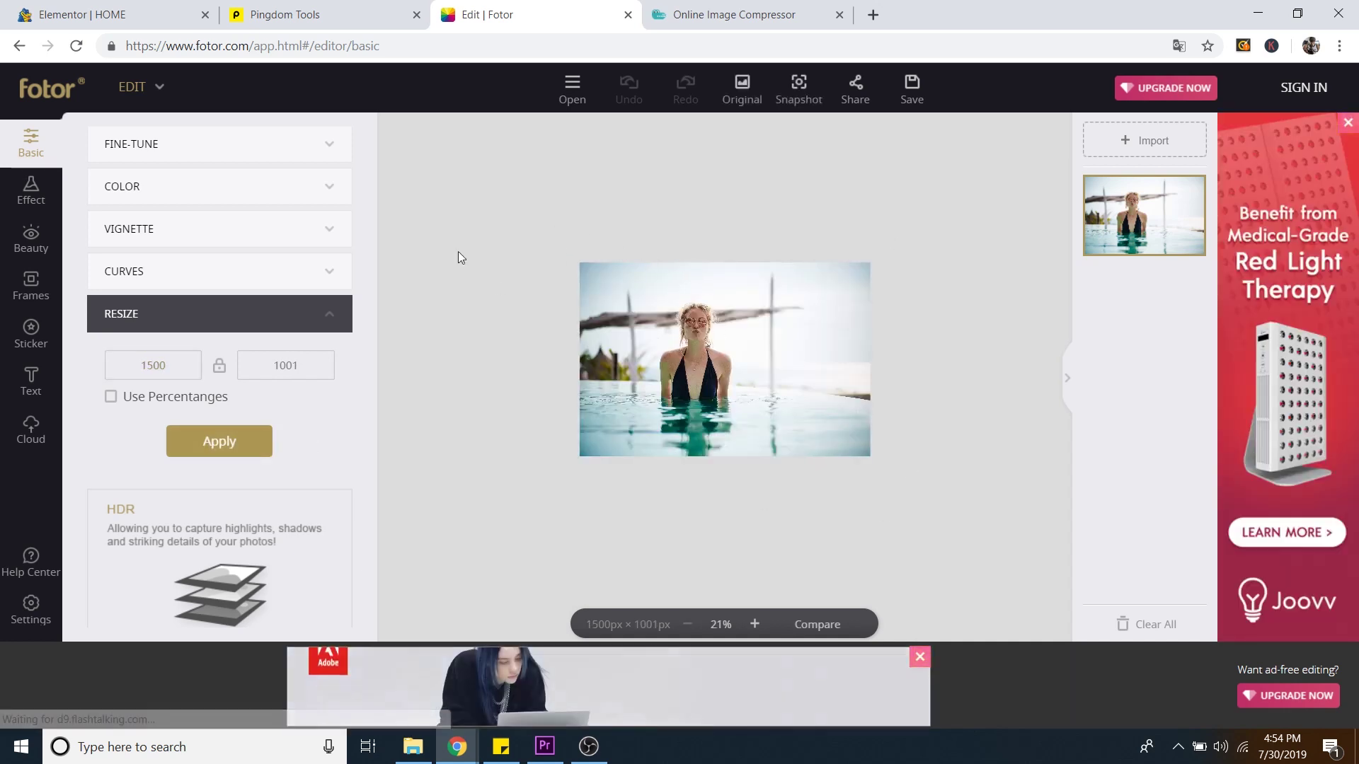
# Step: Check the hero image on the Elementor page, return to Fotor and look at the resized photo slightly enlarged
pyautogui.click(114, 14)
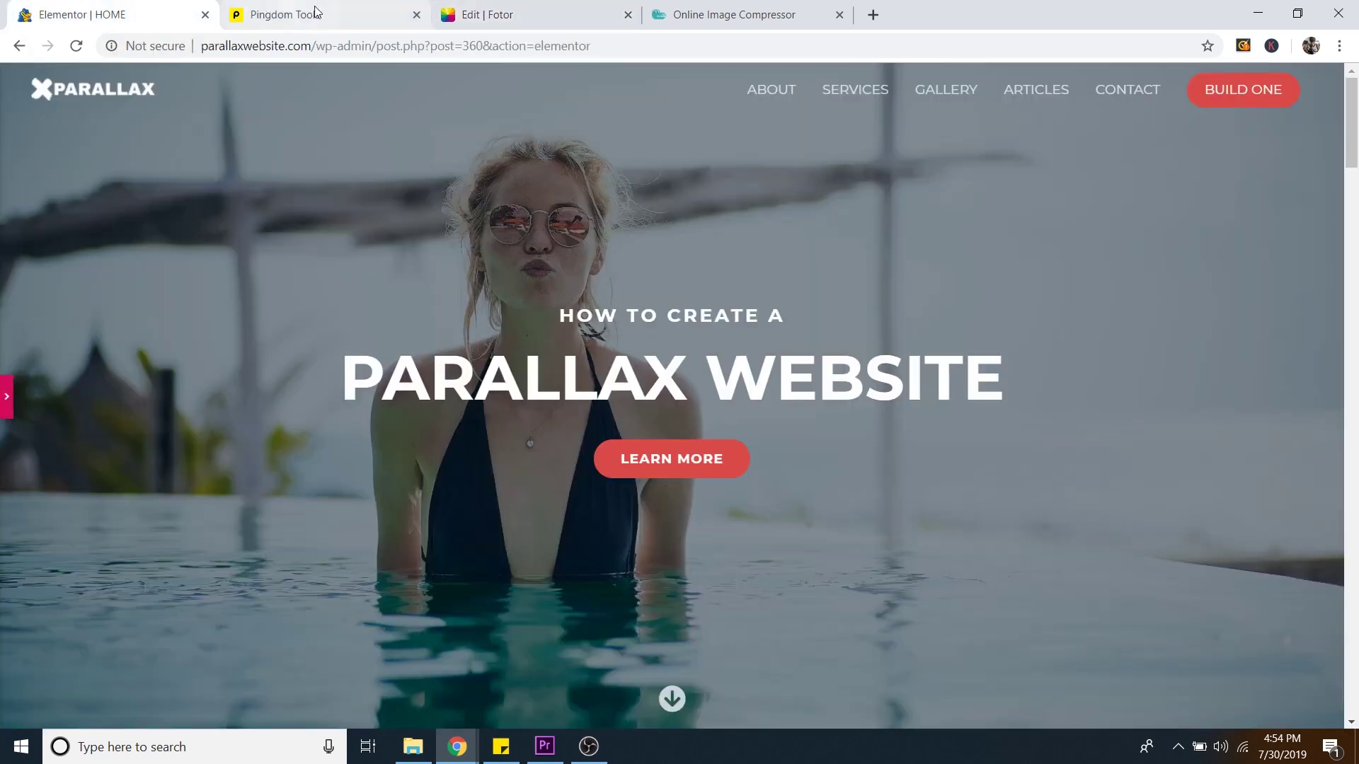
pyautogui.click(531, 14)
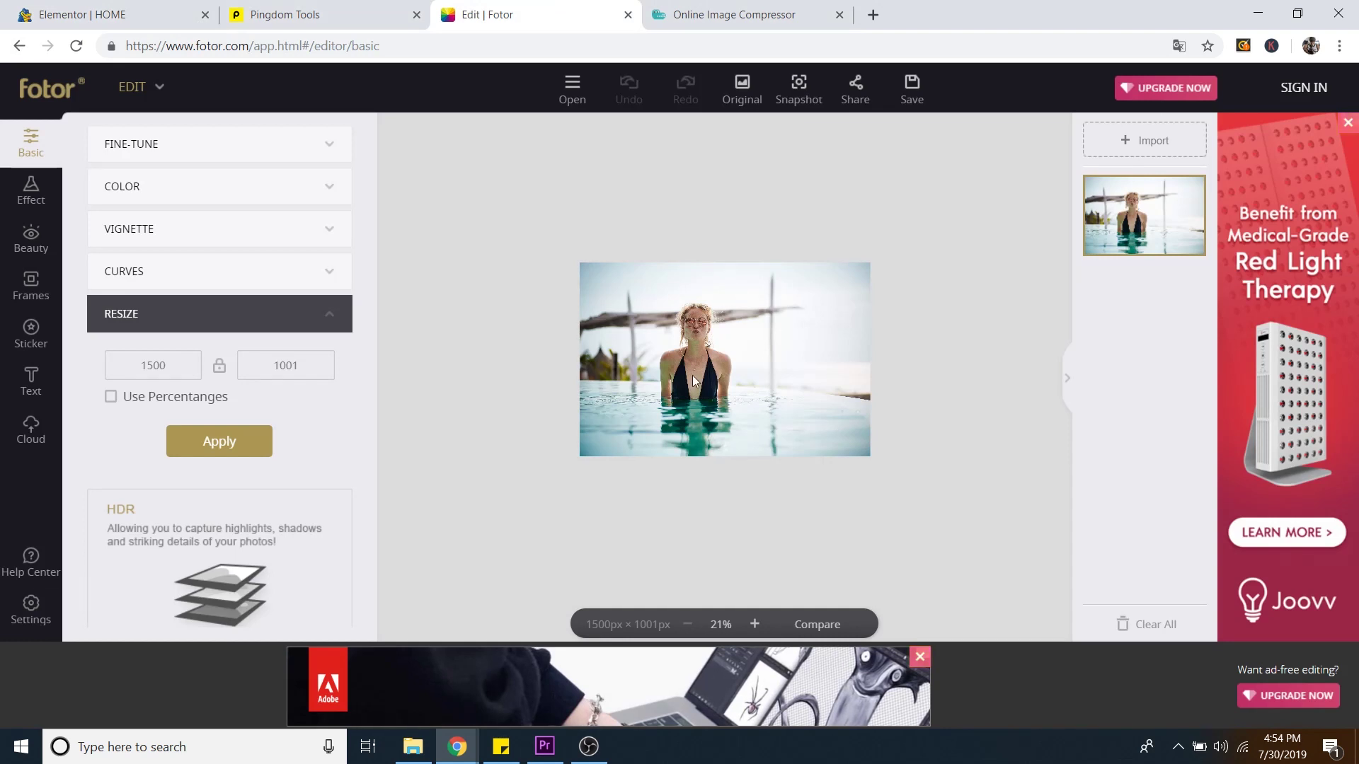
pyautogui.scroll(1, 748, 356)
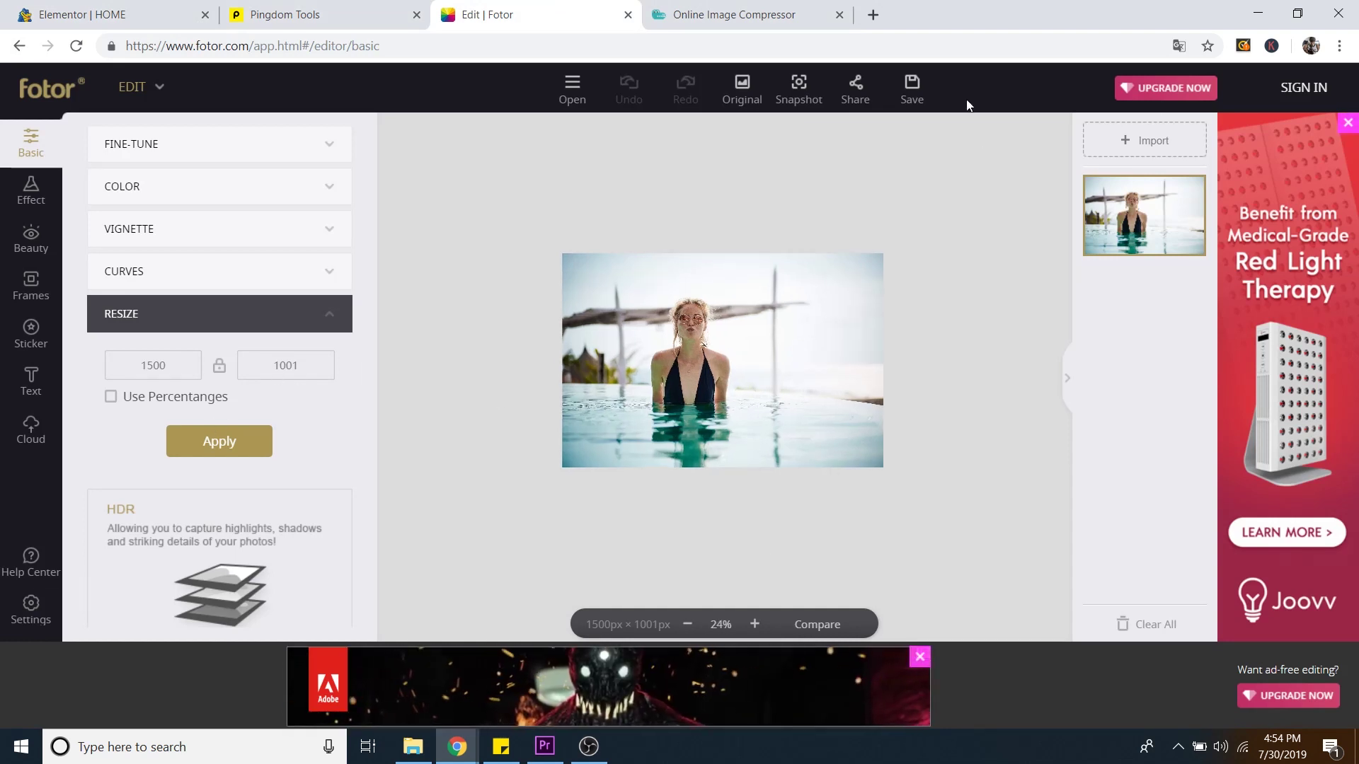
# Step: Save the resized photo, signing in through Facebook, and download it as a jpg with High quality
pyautogui.click(914, 92)
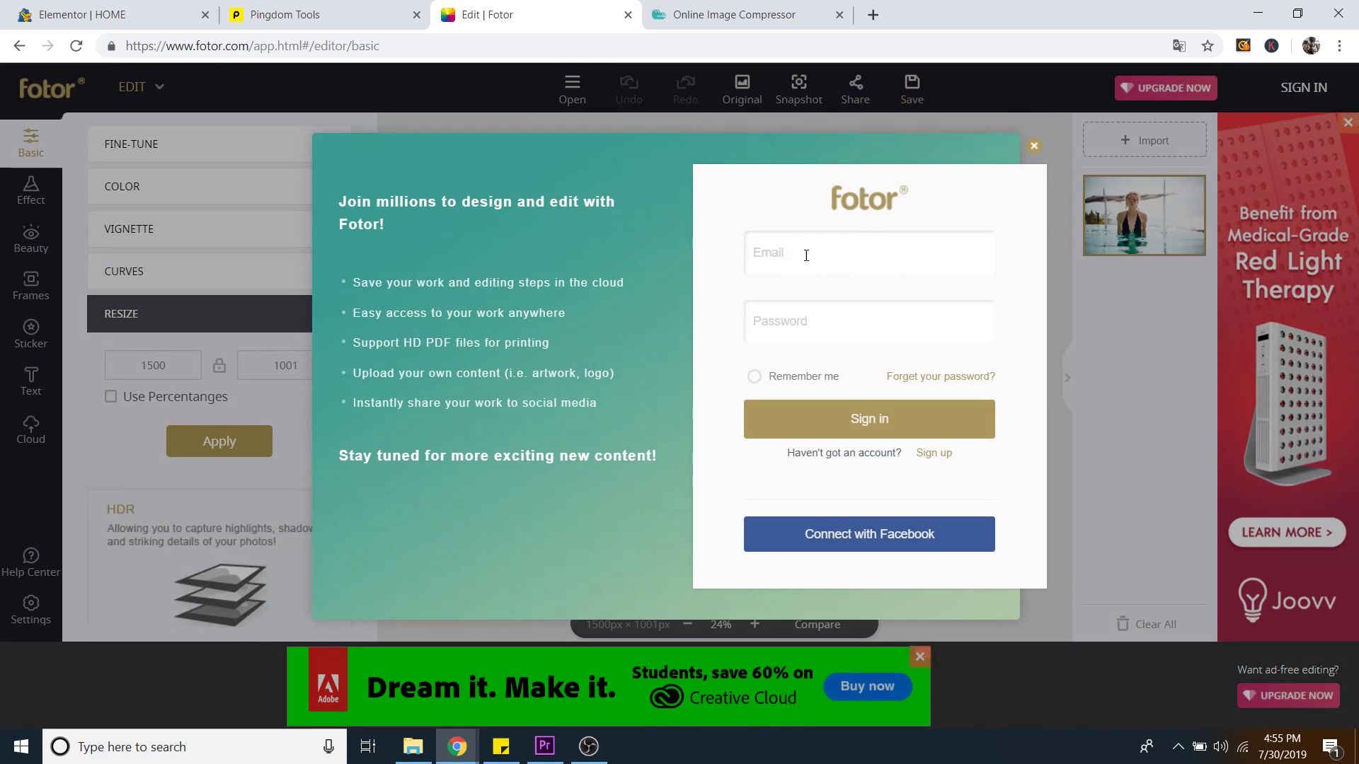
pyautogui.click(863, 542)
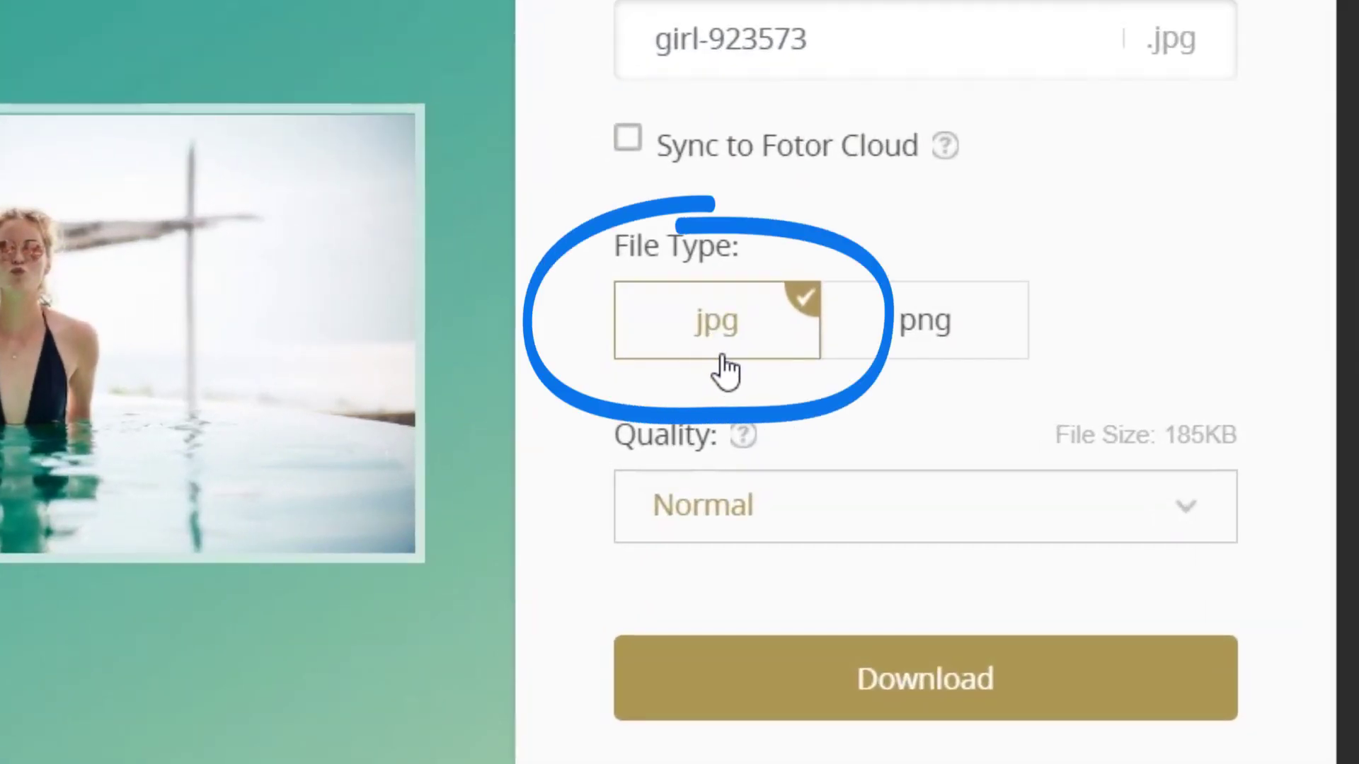
pyautogui.click(990, 347)
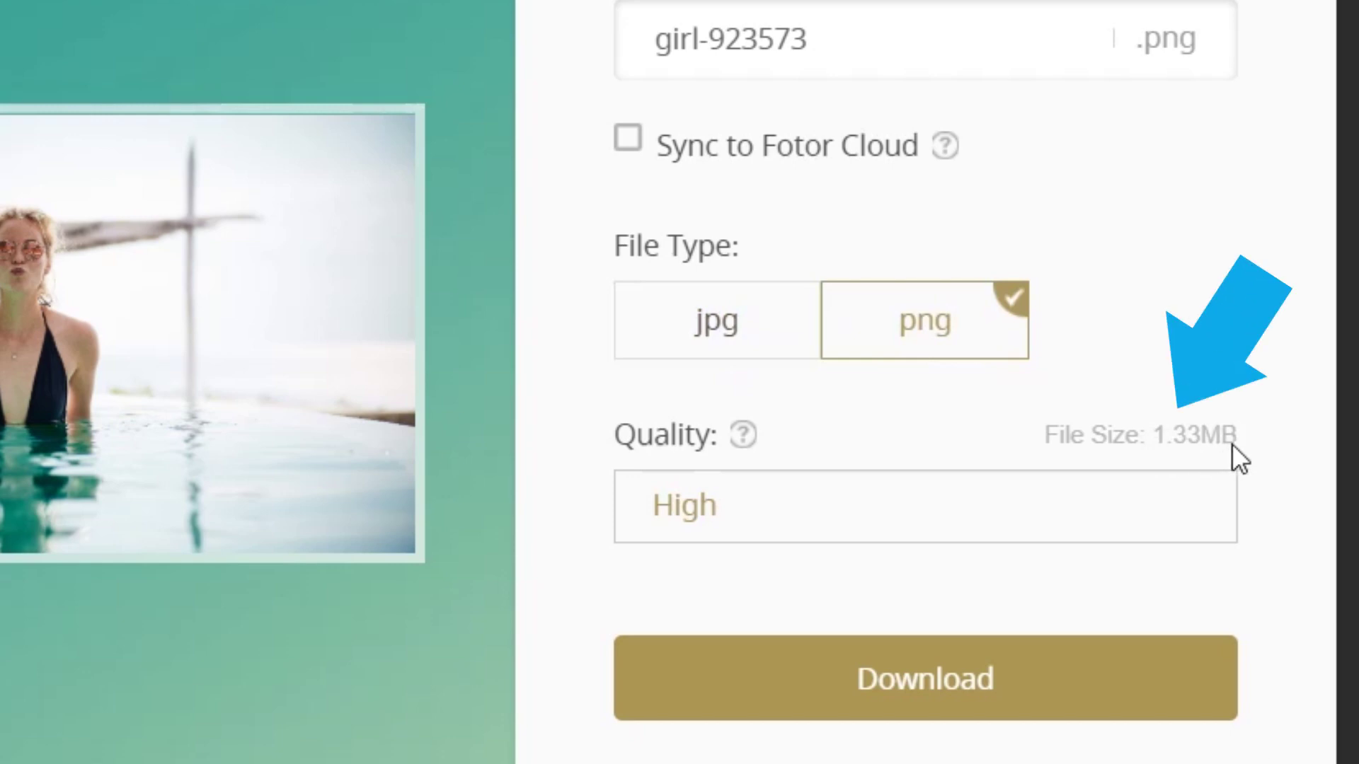
pyautogui.click(691, 343)
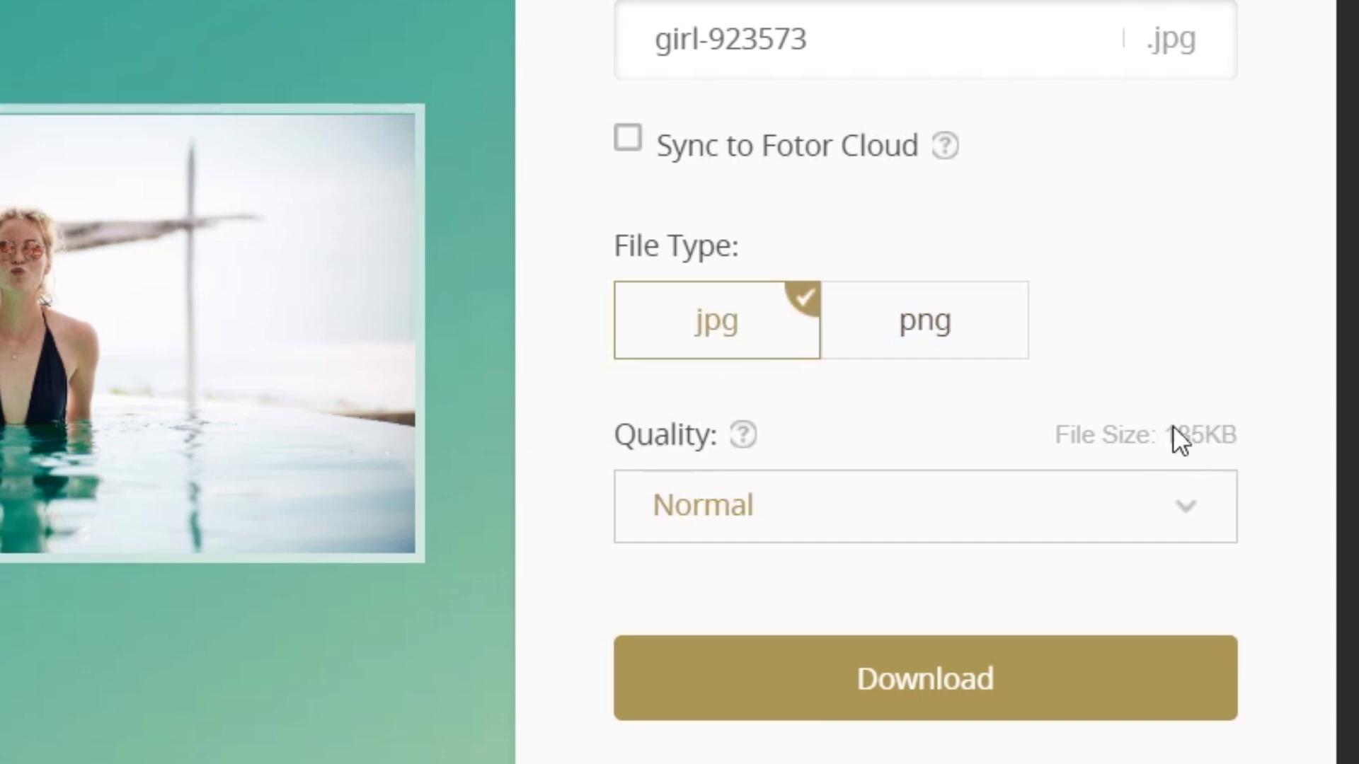
pyautogui.click(798, 504)
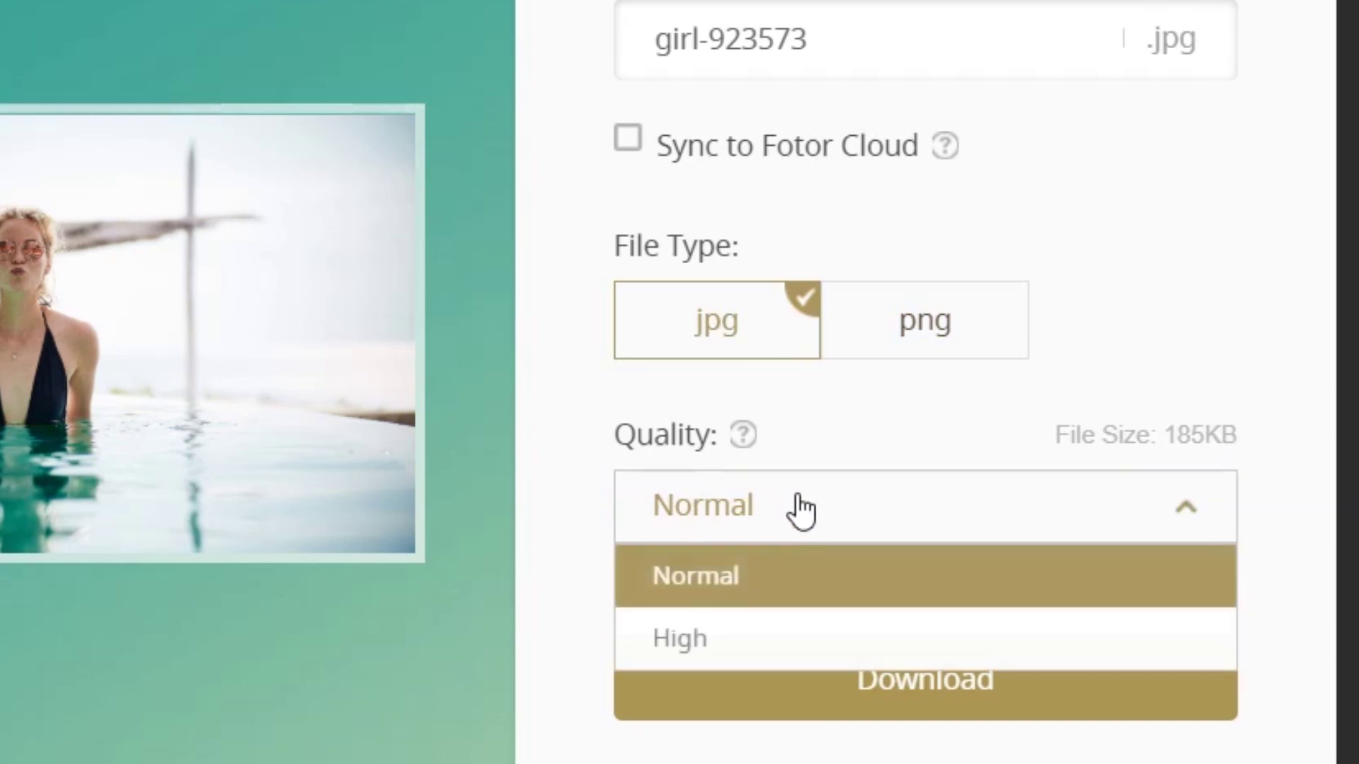
pyautogui.click(828, 644)
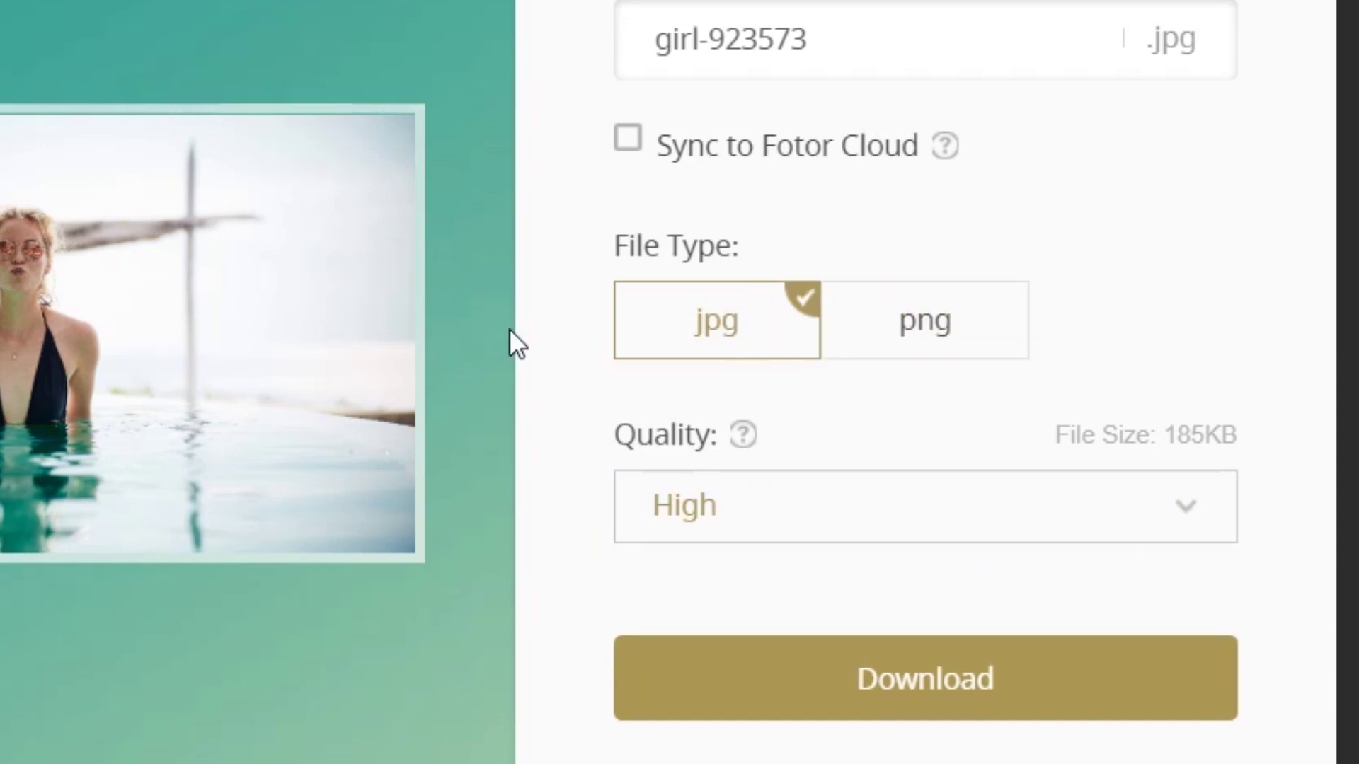
pyautogui.click(988, 690)
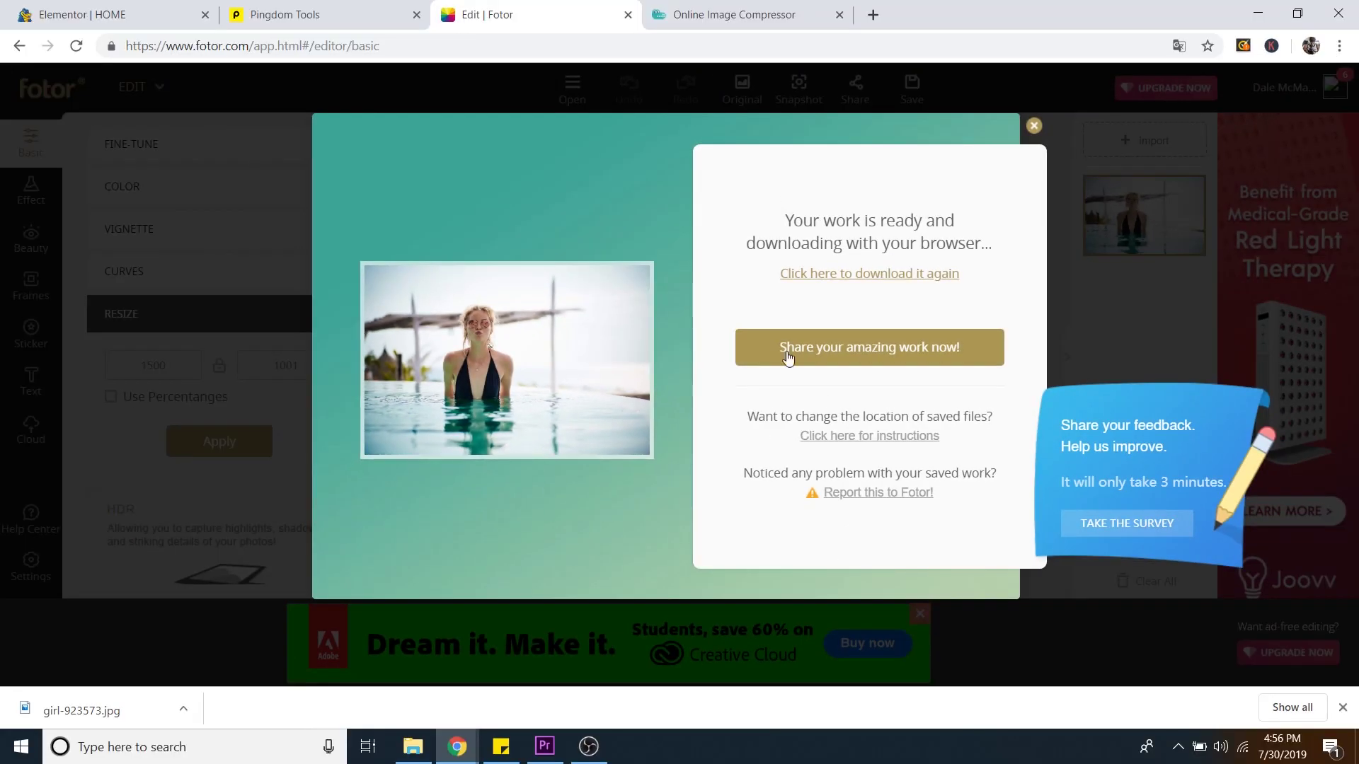
# Step: Switch to the Elementor page and open the background style settings of the hero section
pyautogui.click(115, 22)
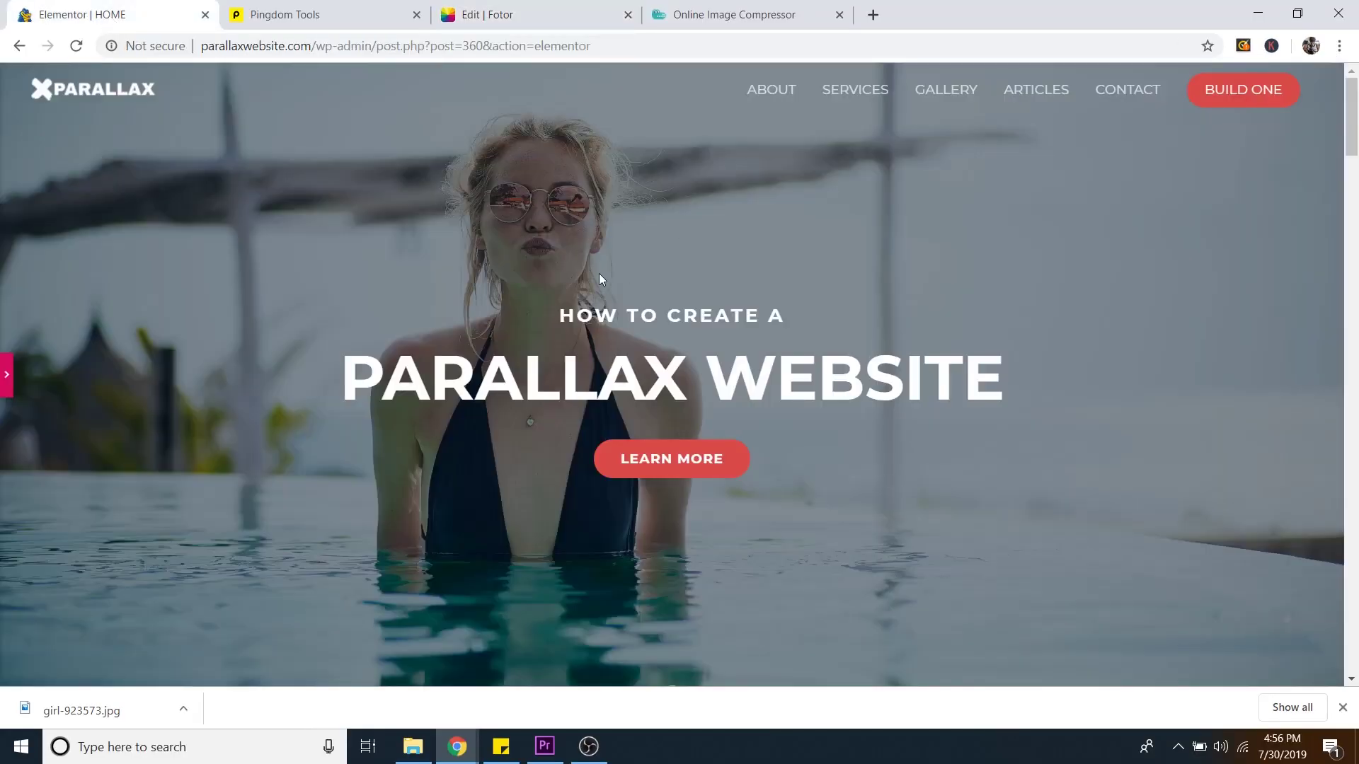
pyautogui.click(8, 384)
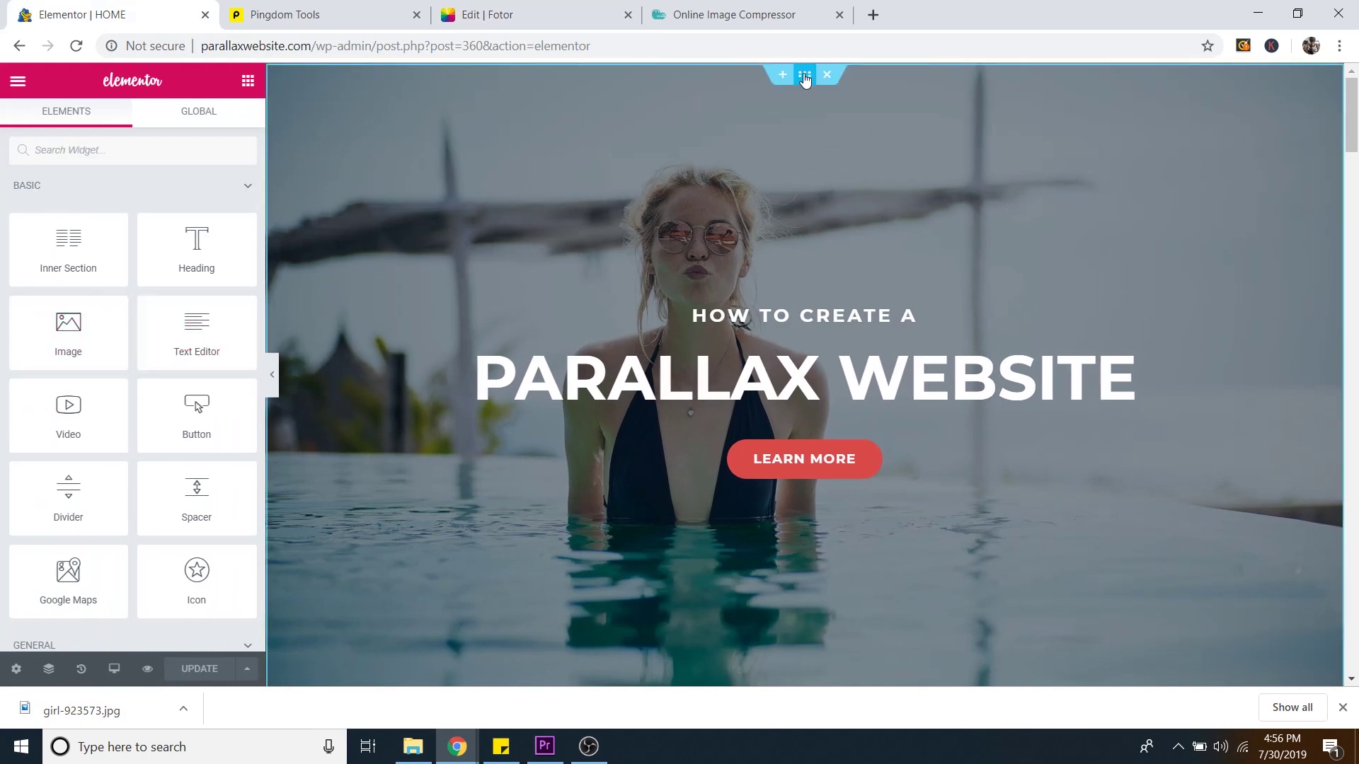
pyautogui.click(805, 74)
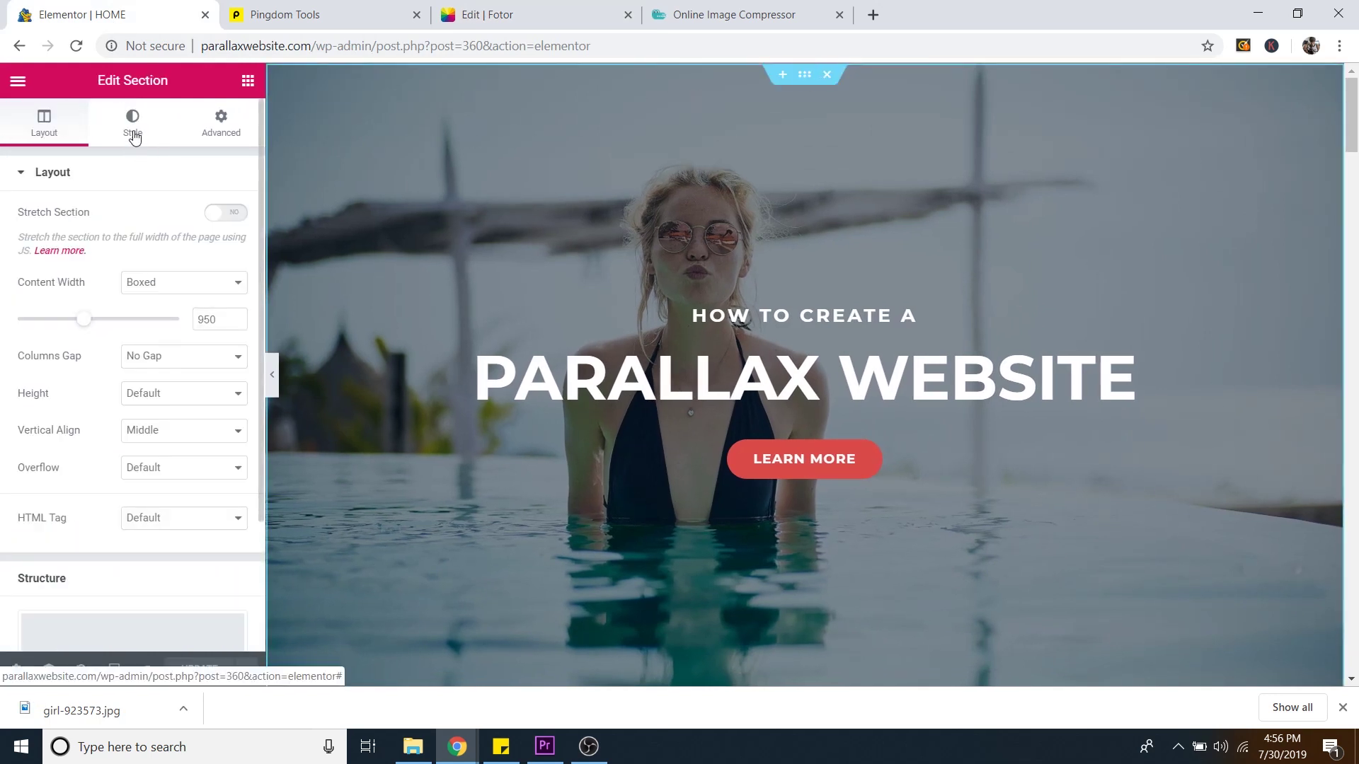
pyautogui.click(164, 151)
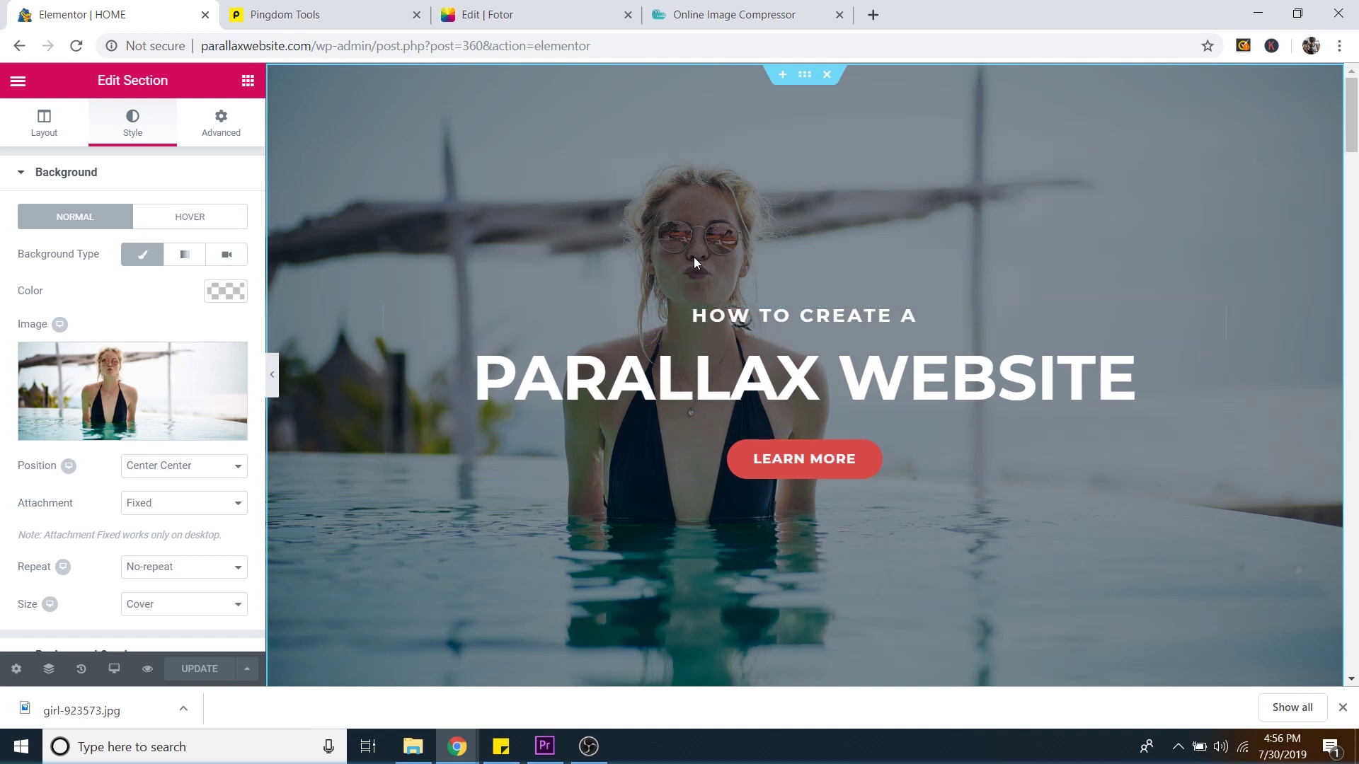
# Step: Upload girl 1500 from the High Res Images folder and insert it as the hero section's background image
pyautogui.moveTo(152, 373)
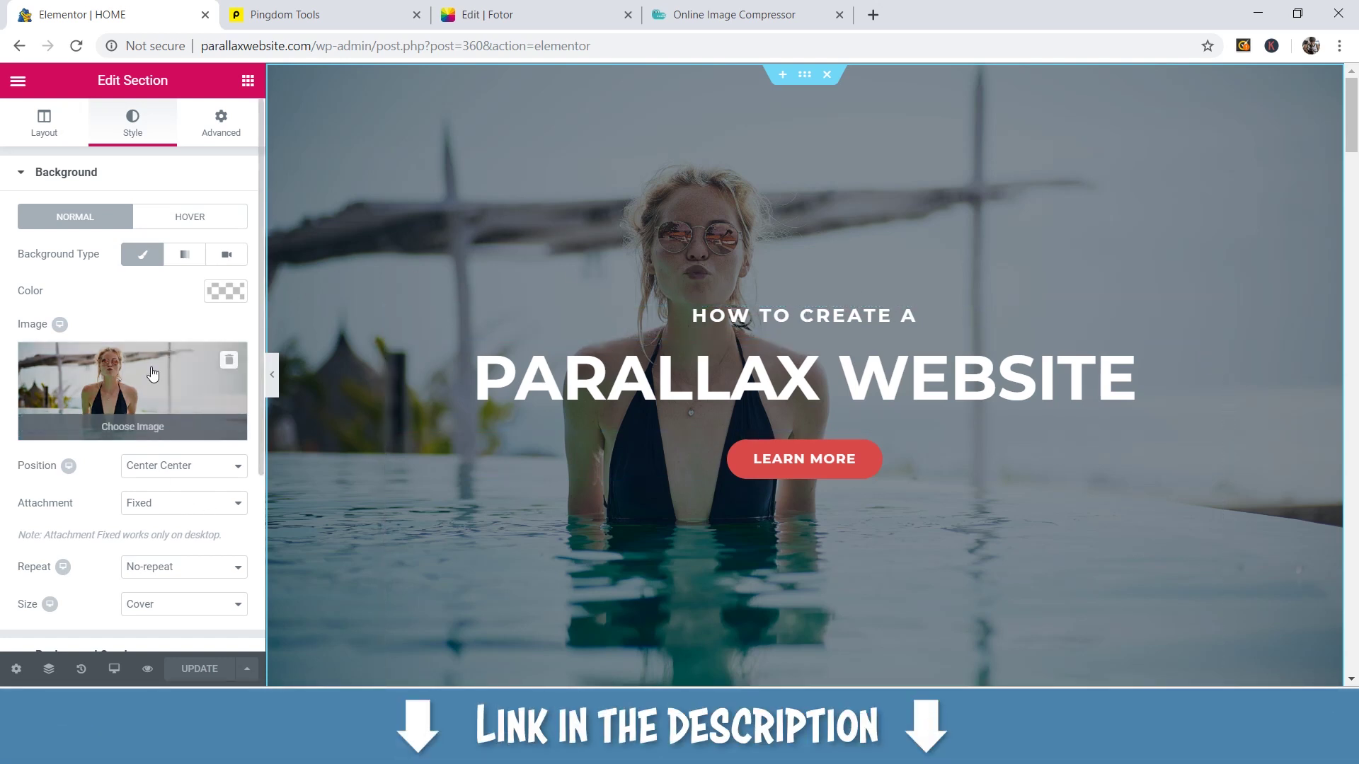
pyautogui.click(107, 420)
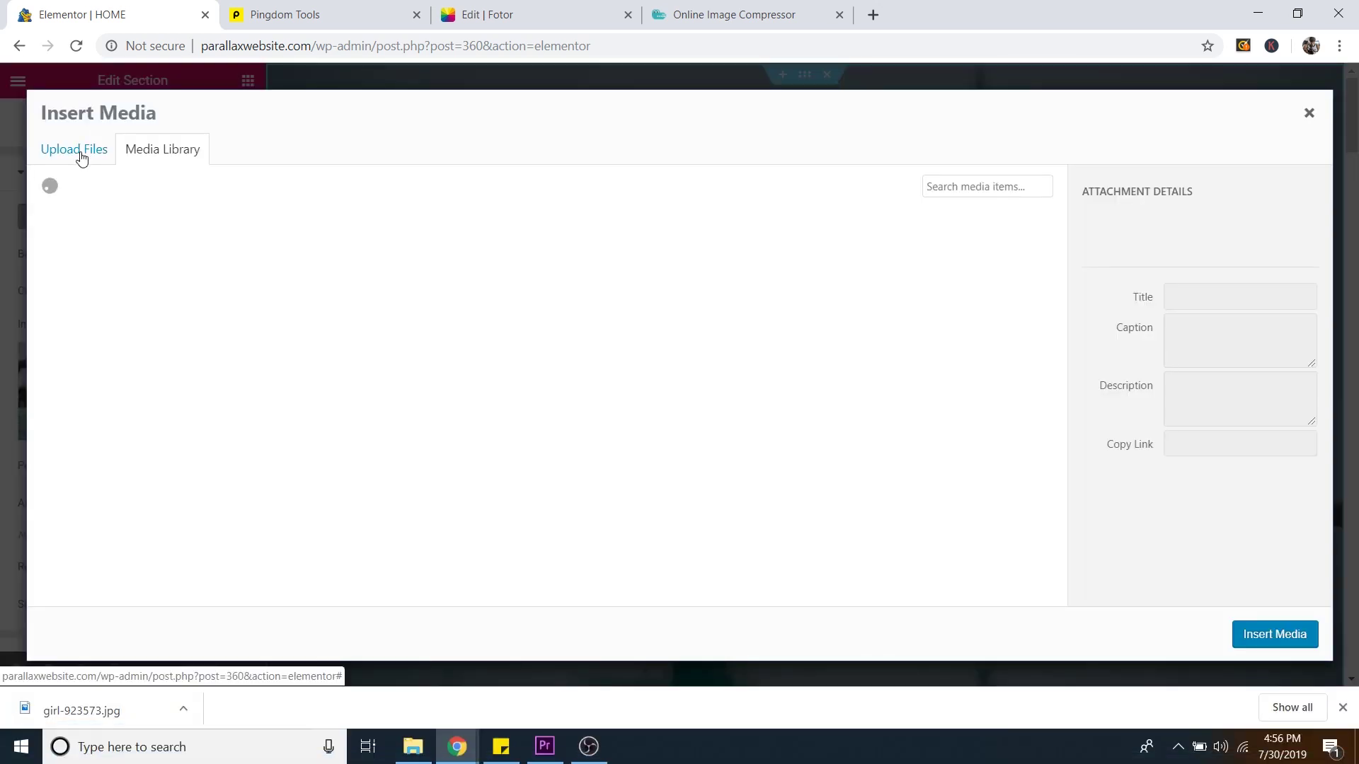
pyautogui.click(80, 153)
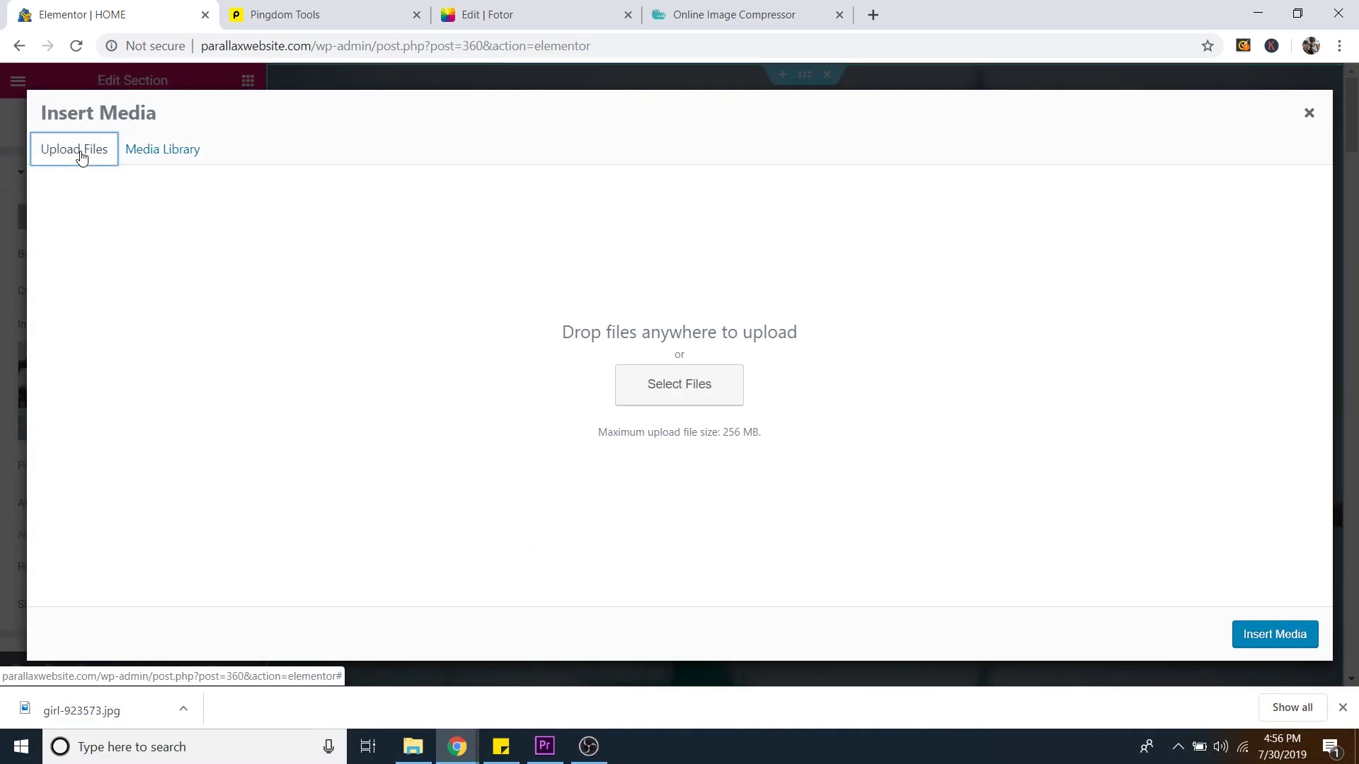
pyautogui.click(704, 393)
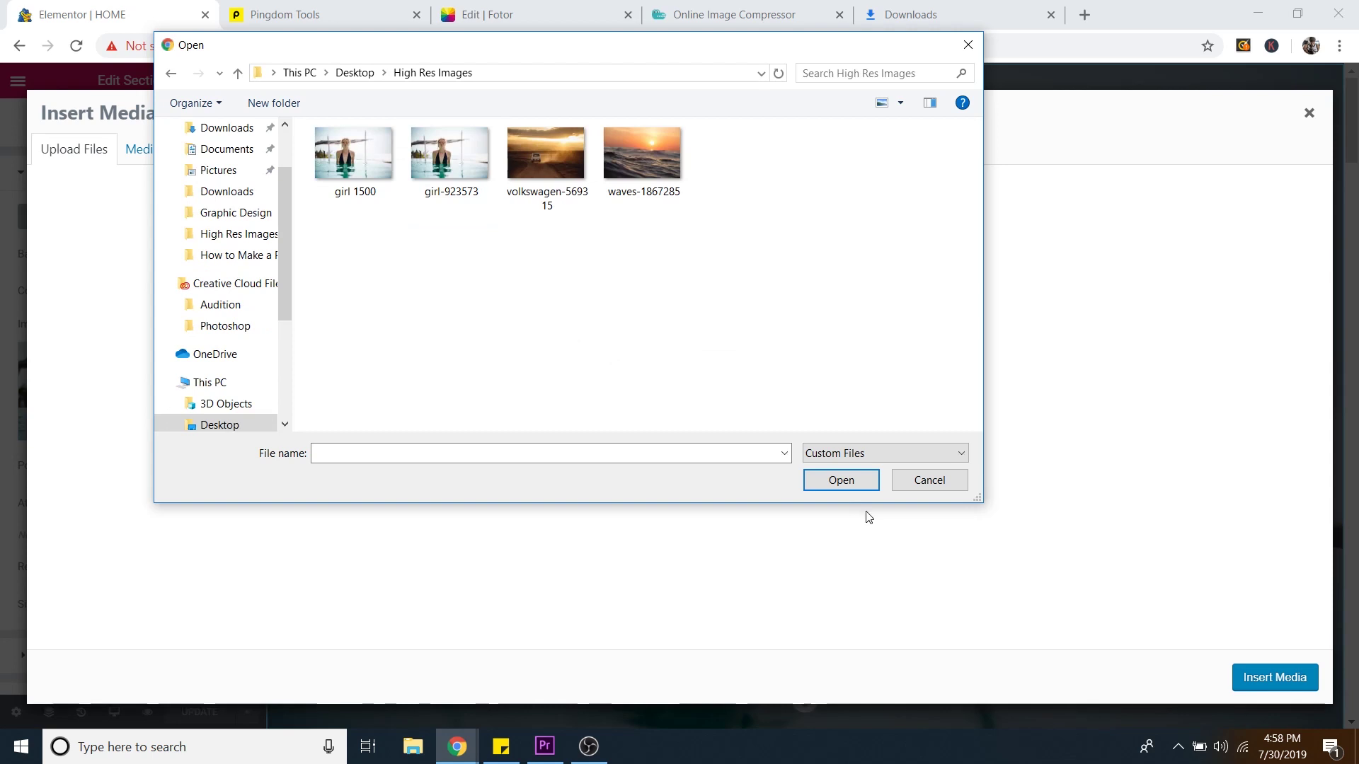
pyautogui.click(365, 171)
pyautogui.moveTo(377, 203)
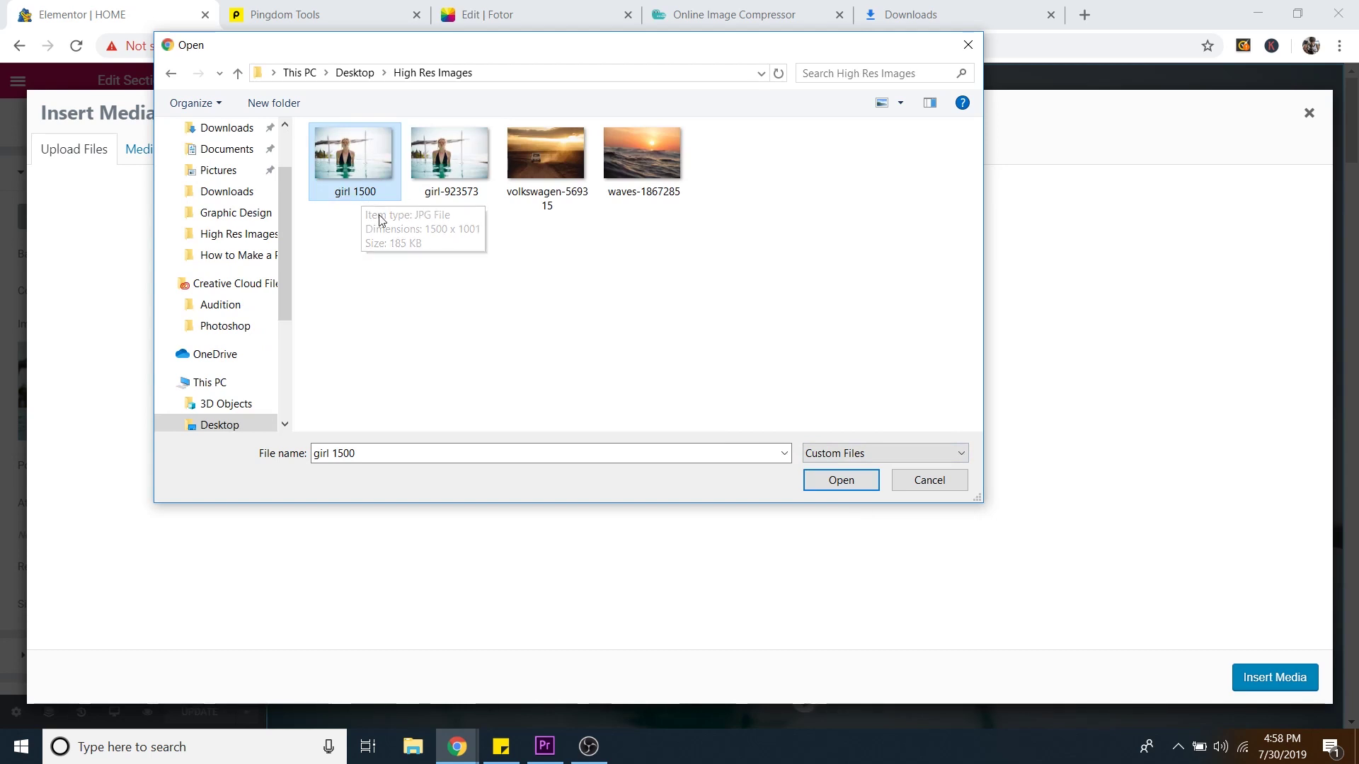
pyautogui.click(841, 482)
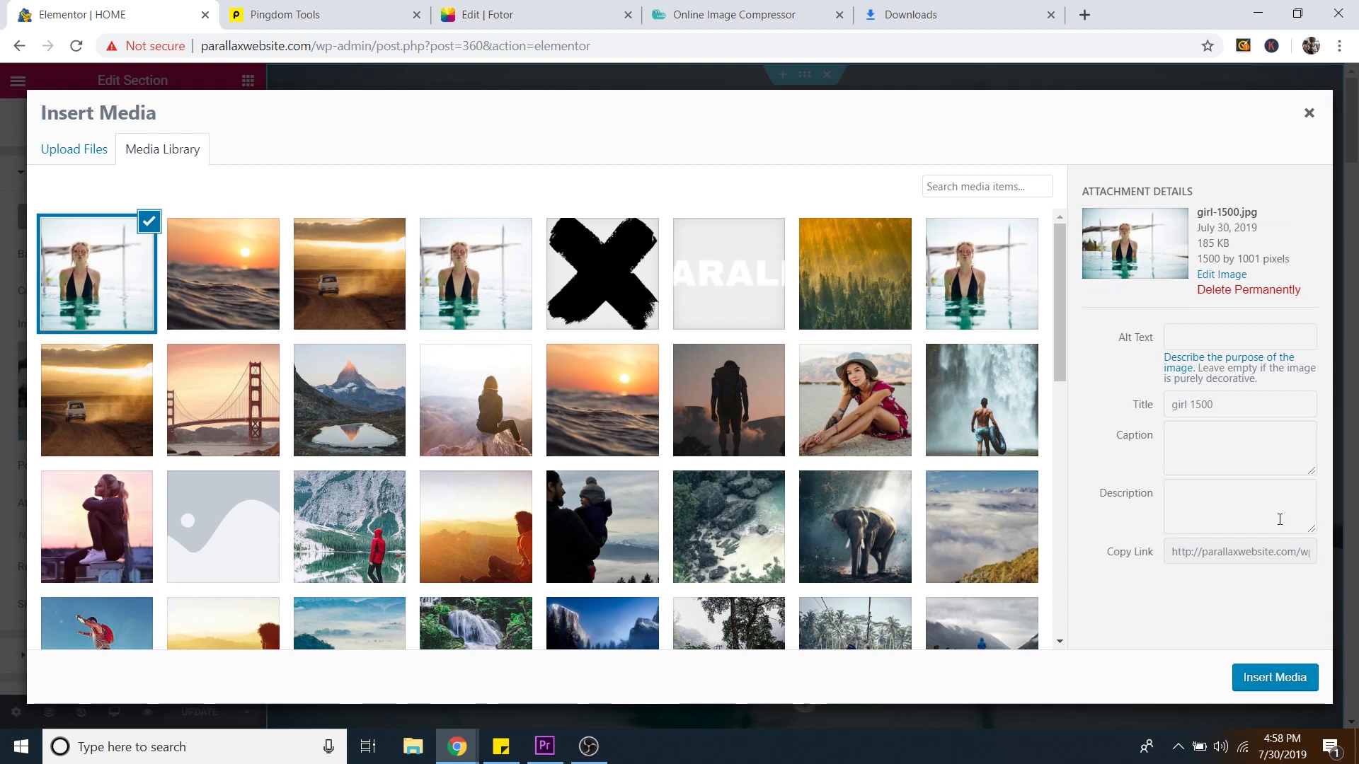
pyautogui.click(1259, 680)
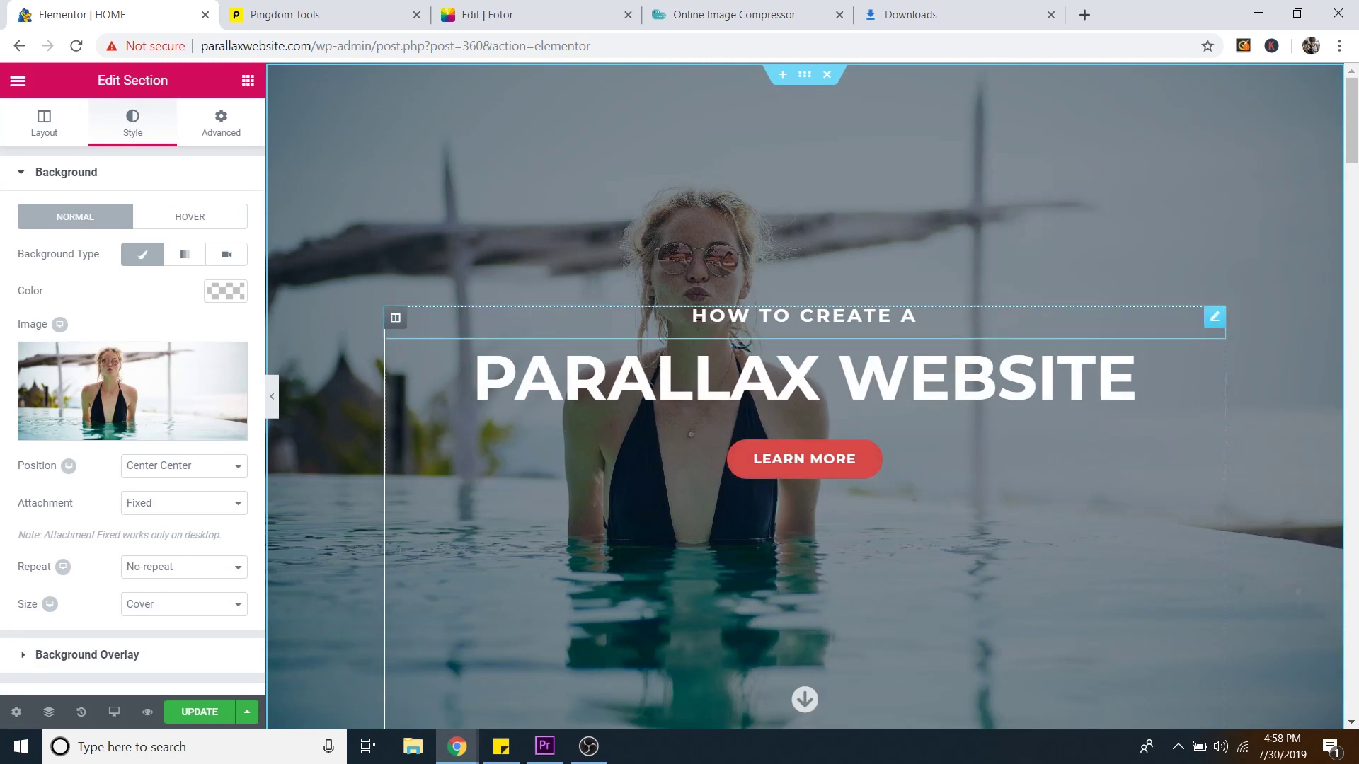
# Step: Look through the page from the hero down past the gallery, video and articles sections, examining the images used
pyautogui.scroll(-10, 699, 325)
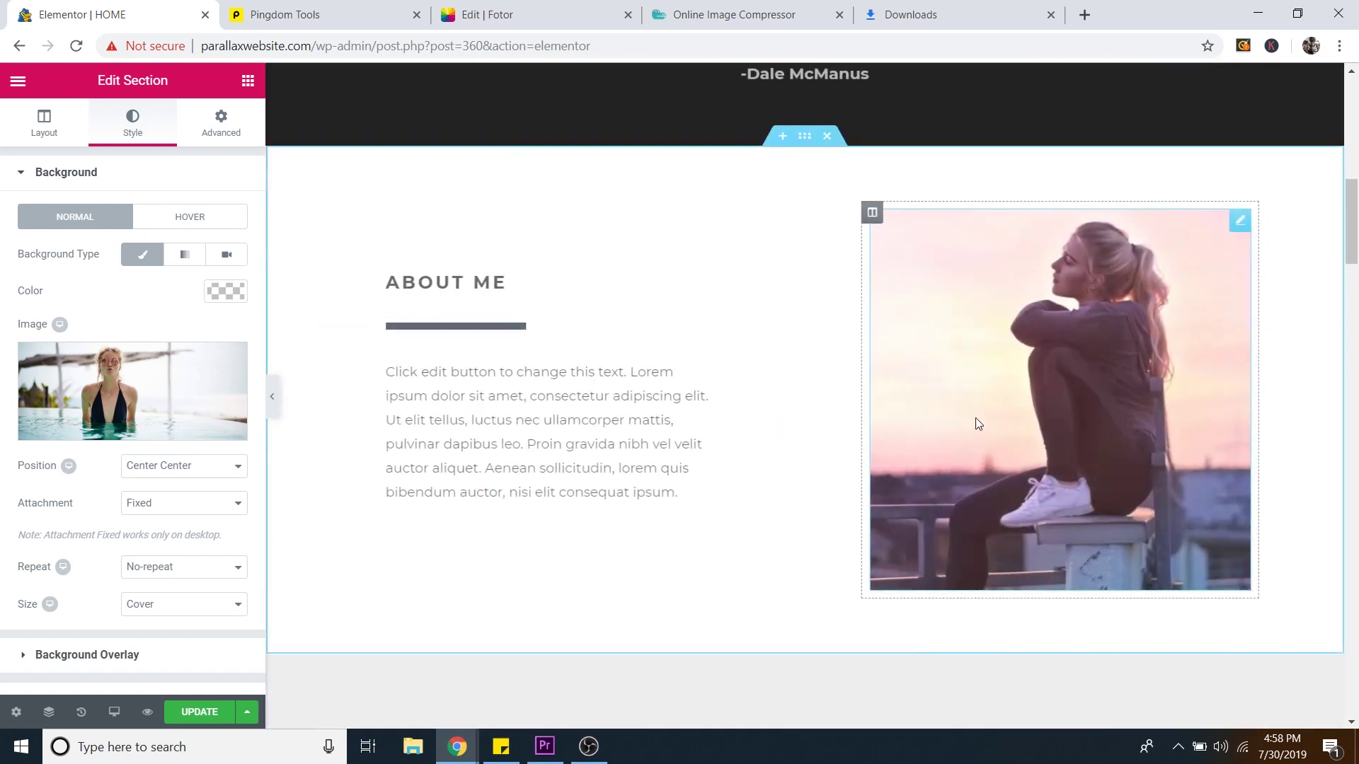
pyautogui.scroll(-5, 977, 423)
pyautogui.scroll(-8, 984, 450)
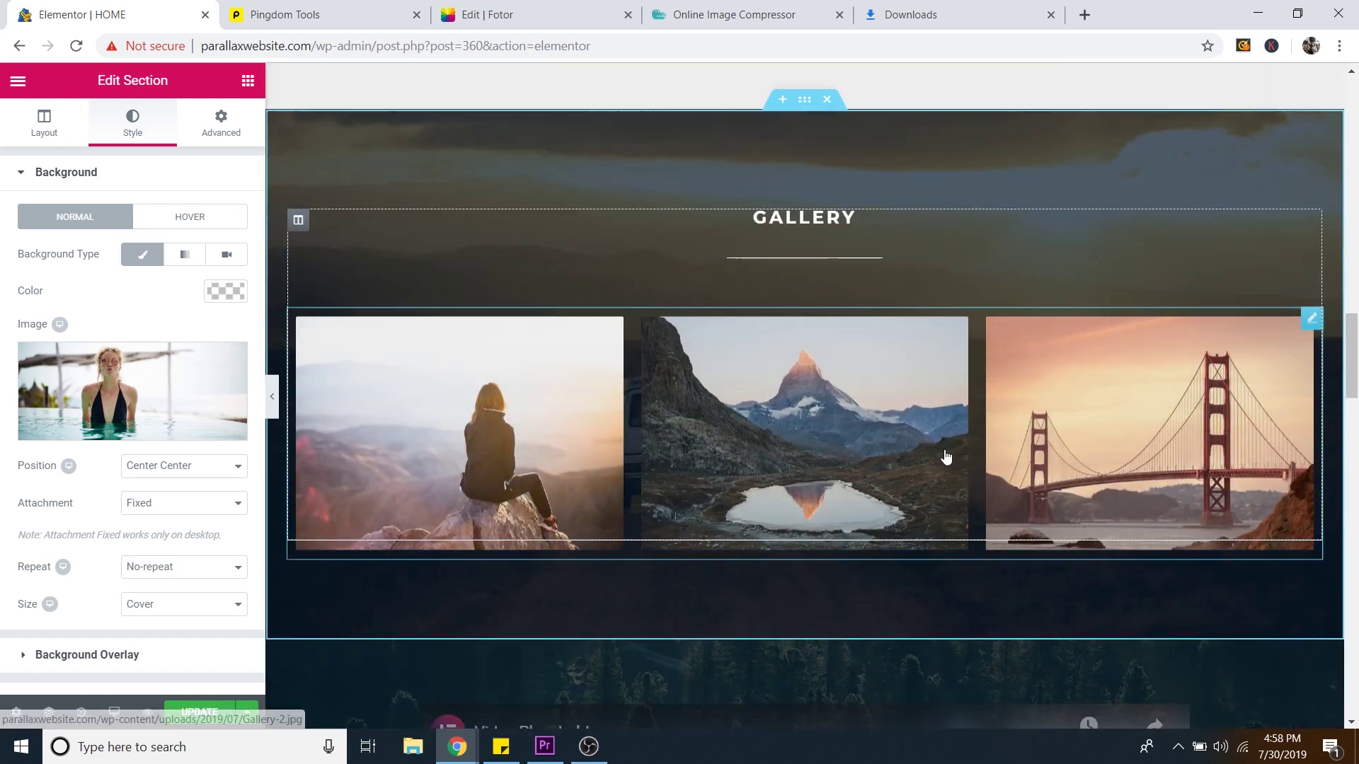
pyautogui.scroll(4, 946, 457)
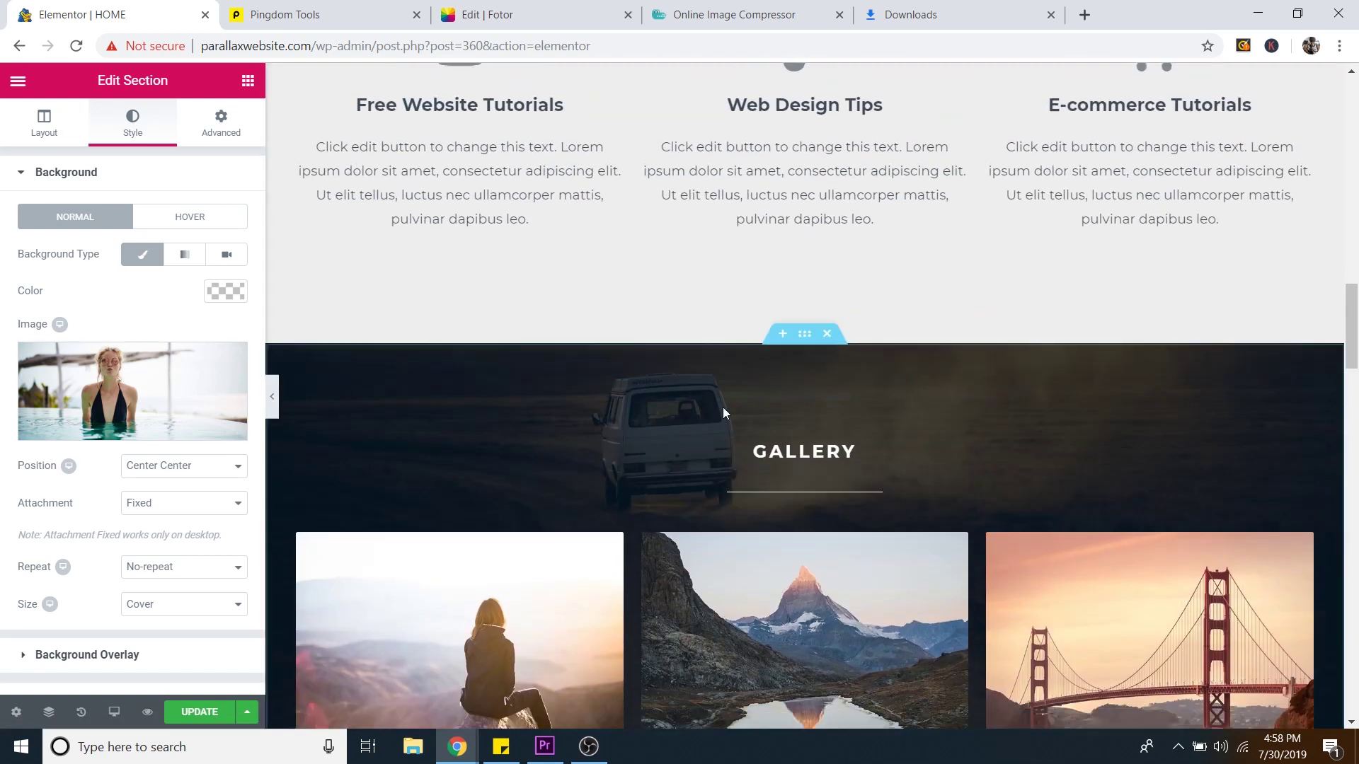
pyautogui.scroll(-15, 723, 413)
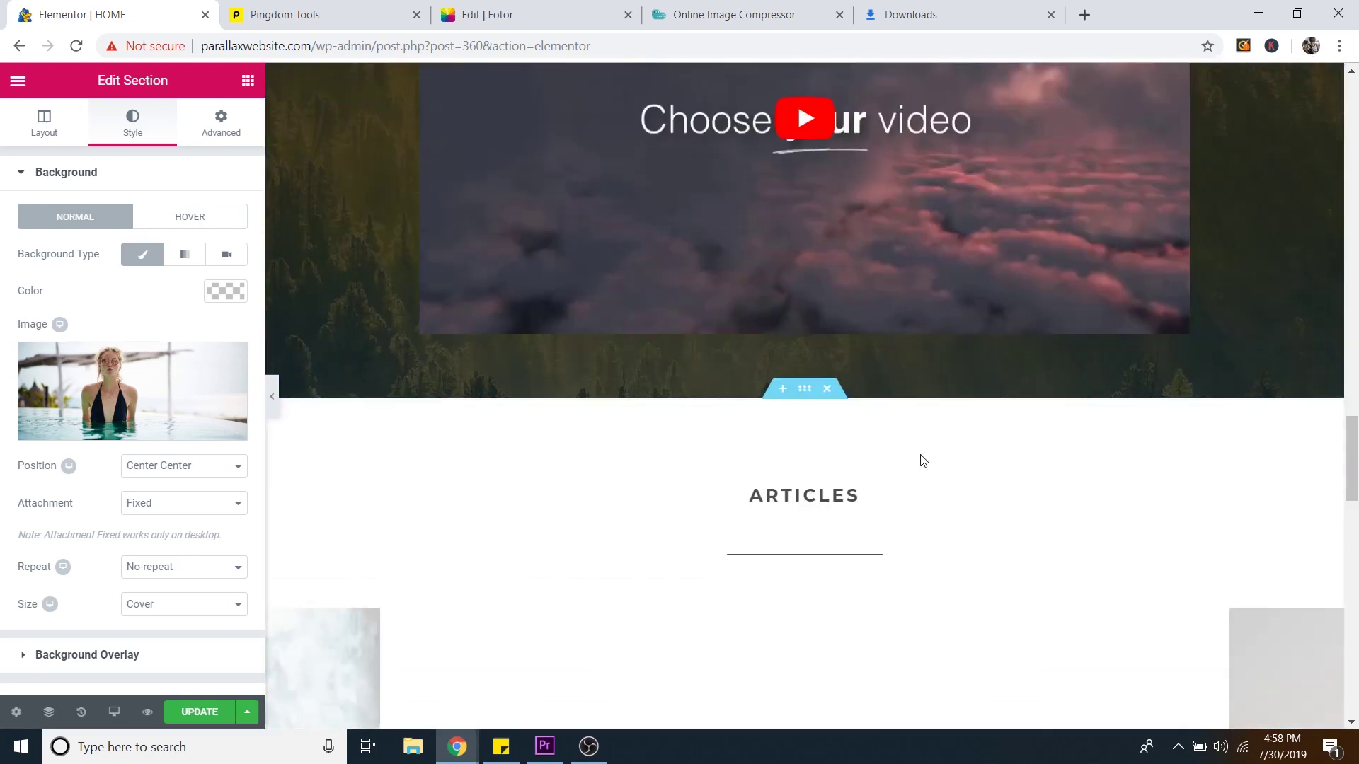
pyautogui.scroll(-15, 922, 457)
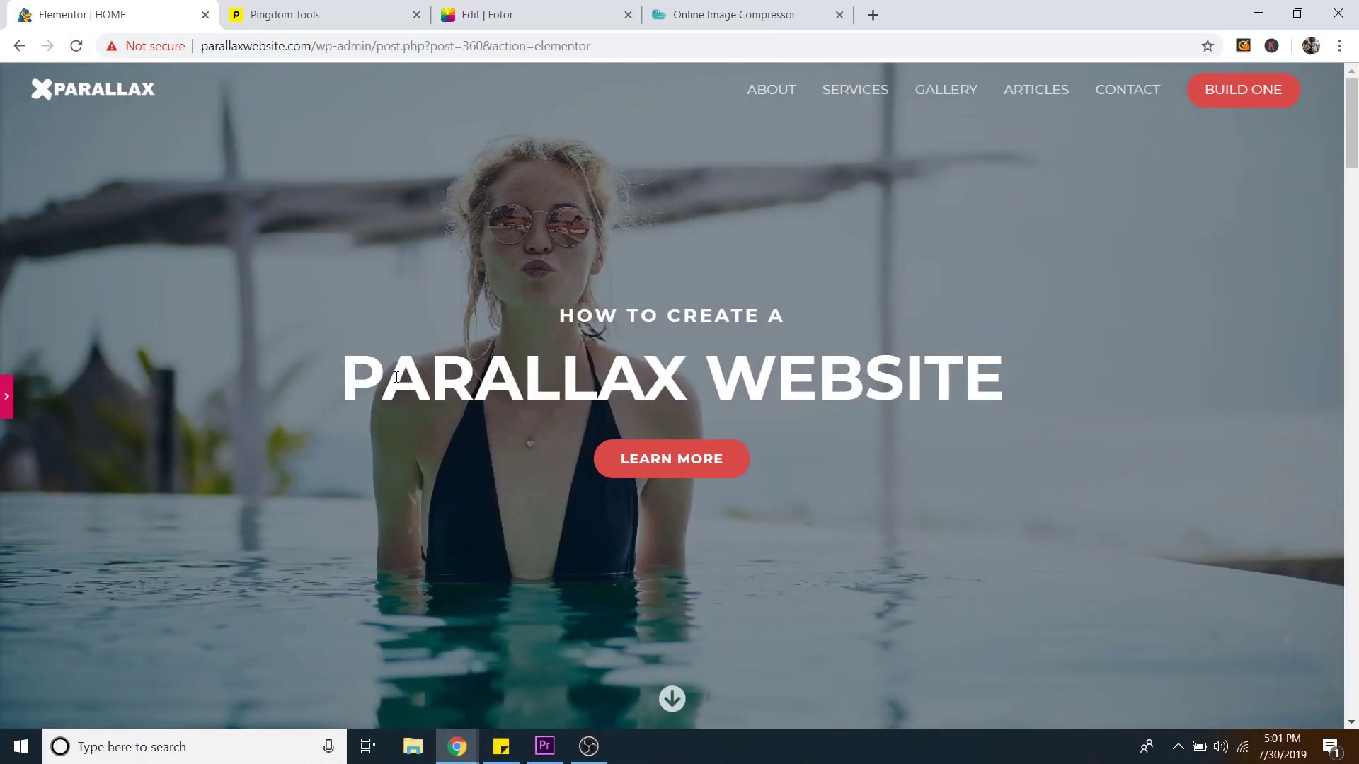
pyautogui.scroll(-20, 384, 380)
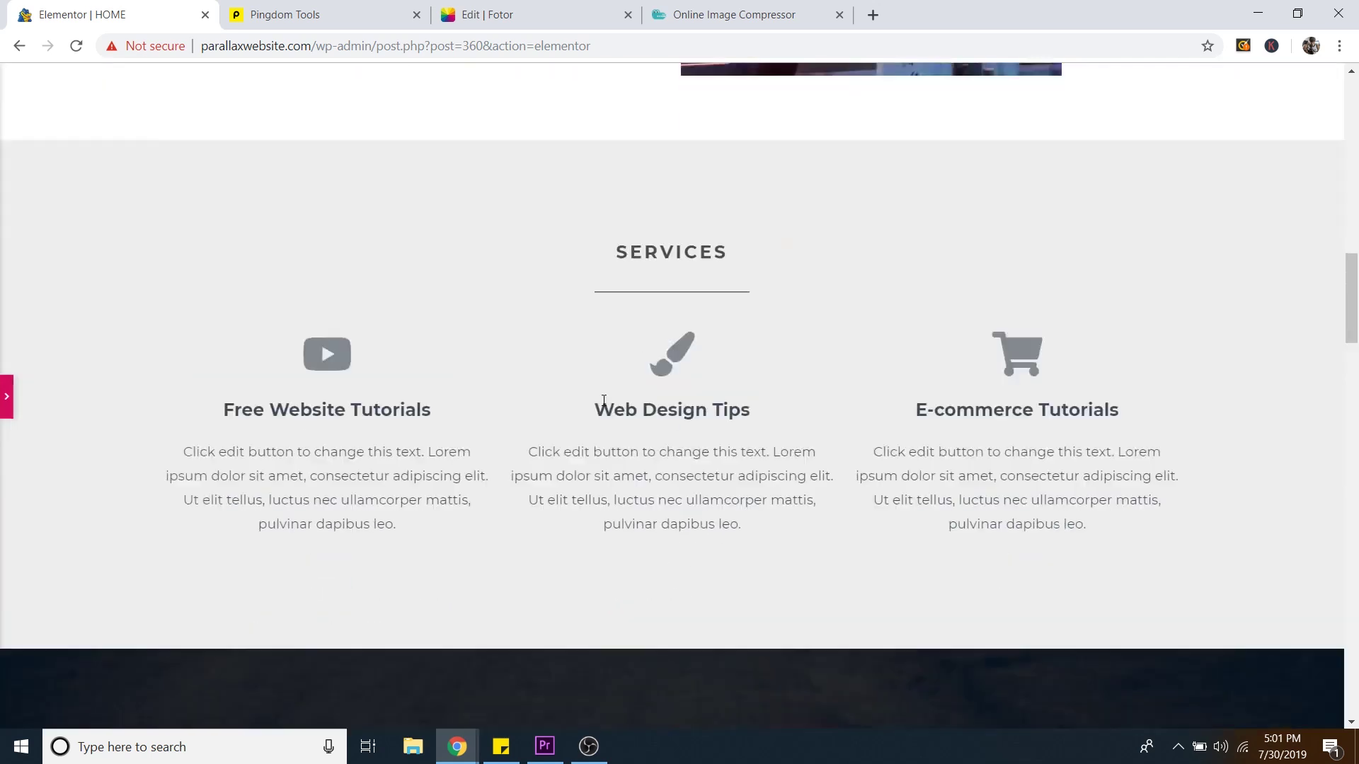
# Step: Review the remaining images from the services section down to the contact form, then return to the hero section
pyautogui.scroll(-16, 667, 429)
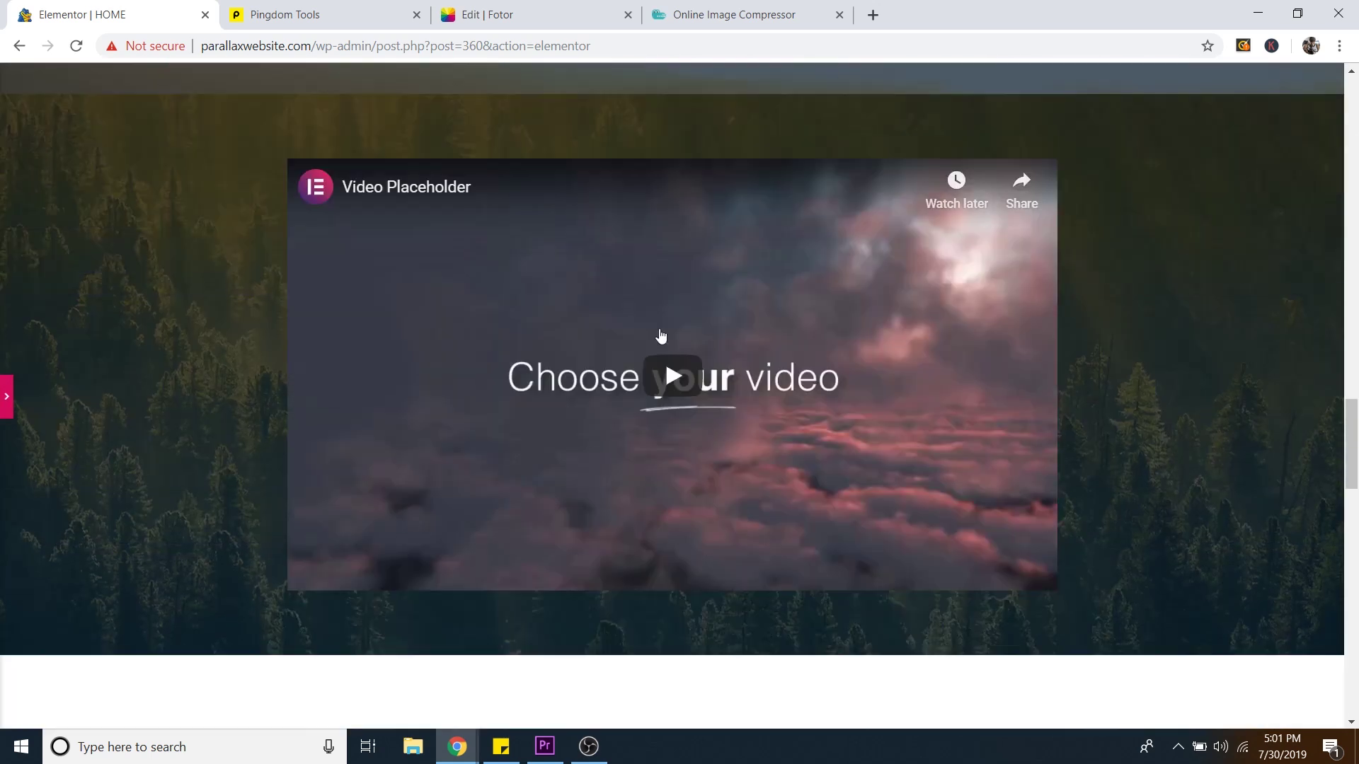
pyautogui.scroll(-17, 706, 351)
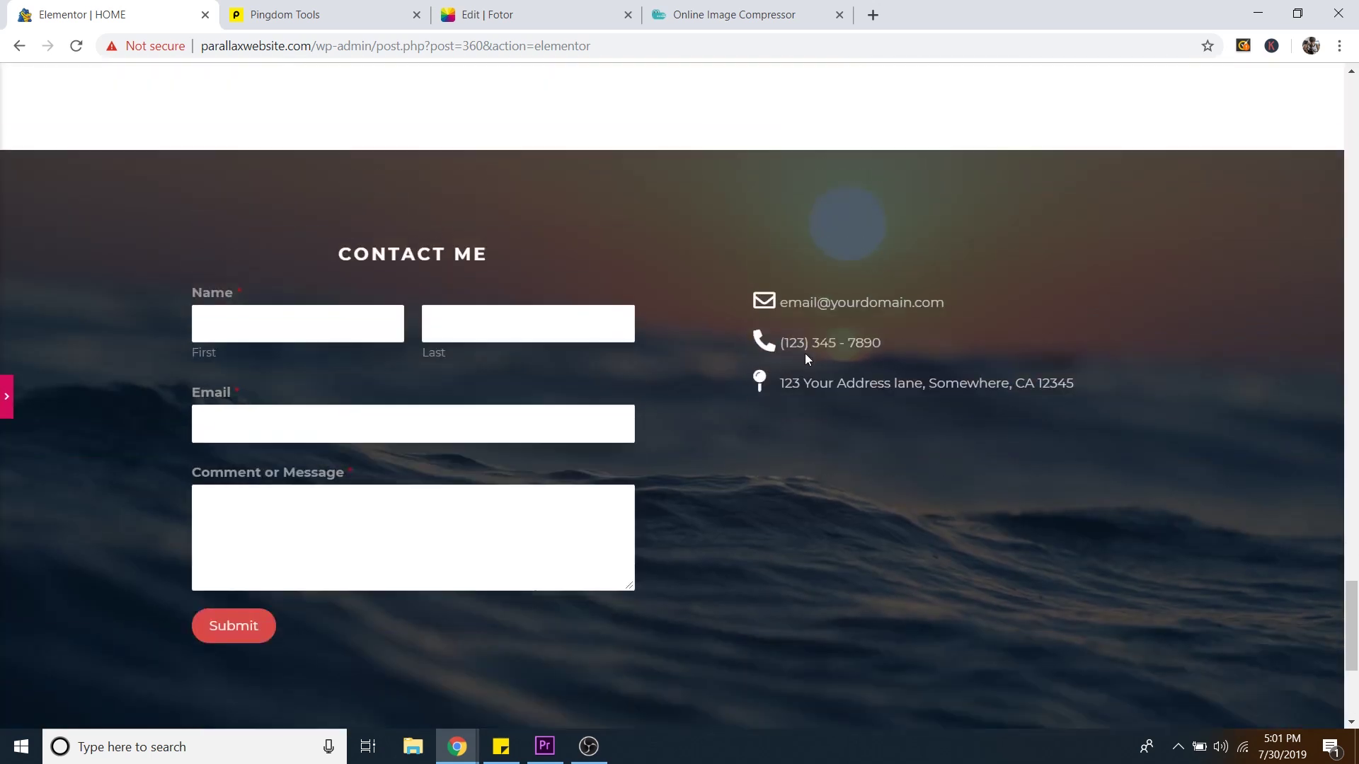
pyautogui.scroll(4, 805, 354)
pyautogui.scroll(12, 805, 356)
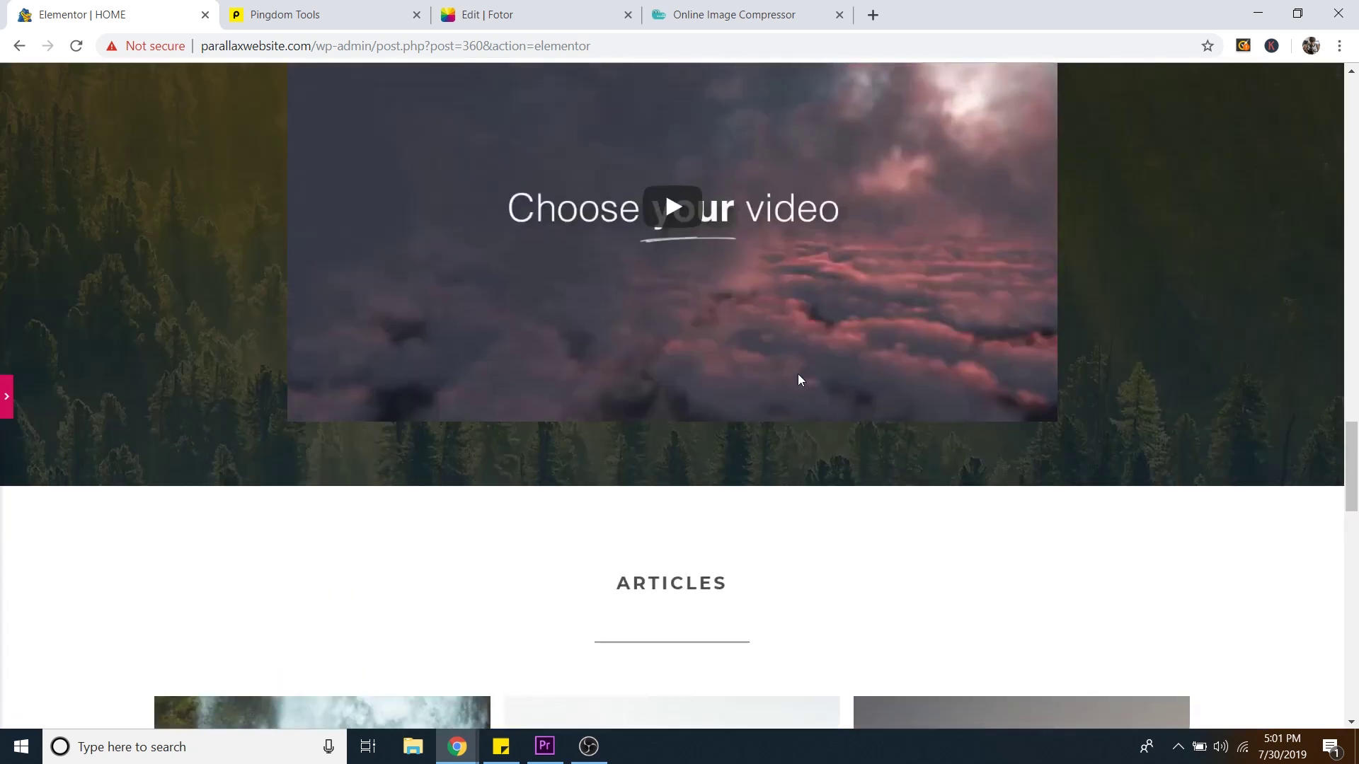
pyautogui.scroll(12, 800, 382)
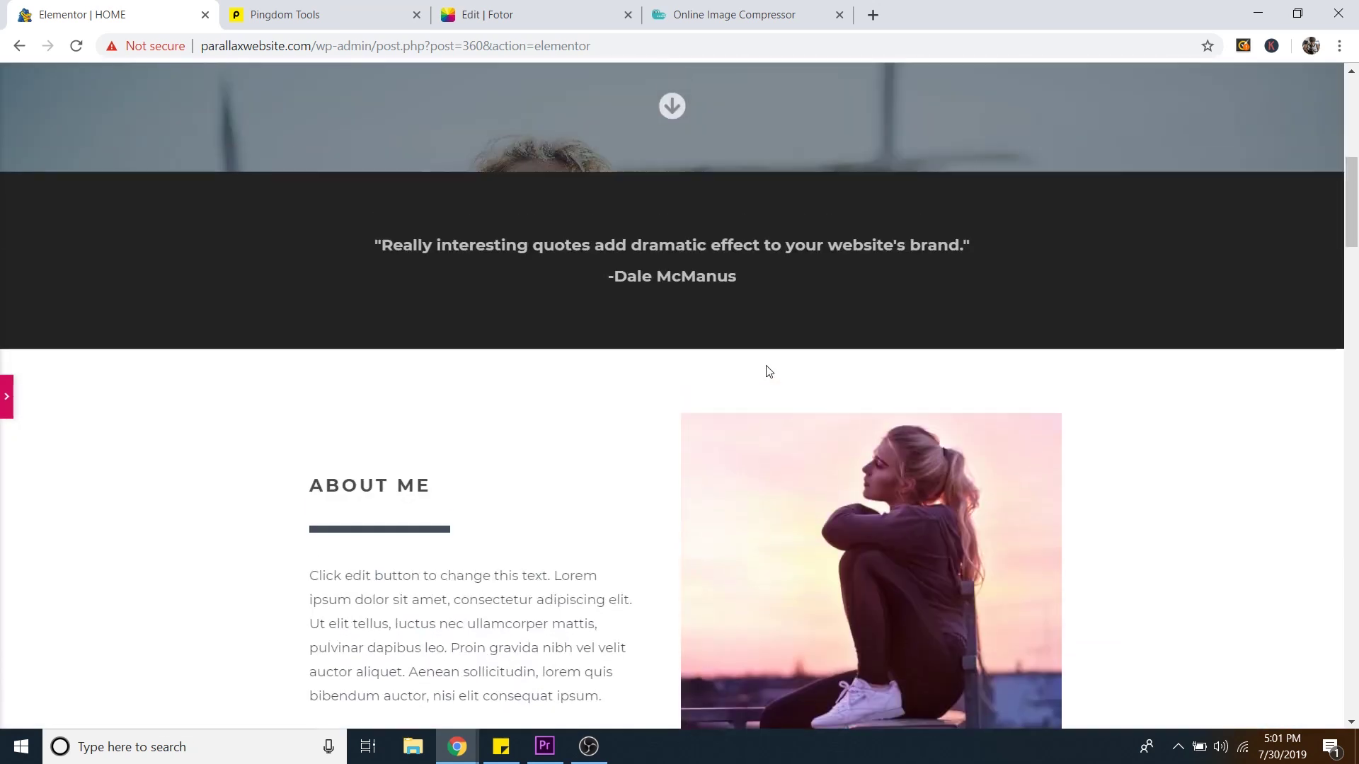
pyautogui.scroll(4, 755, 353)
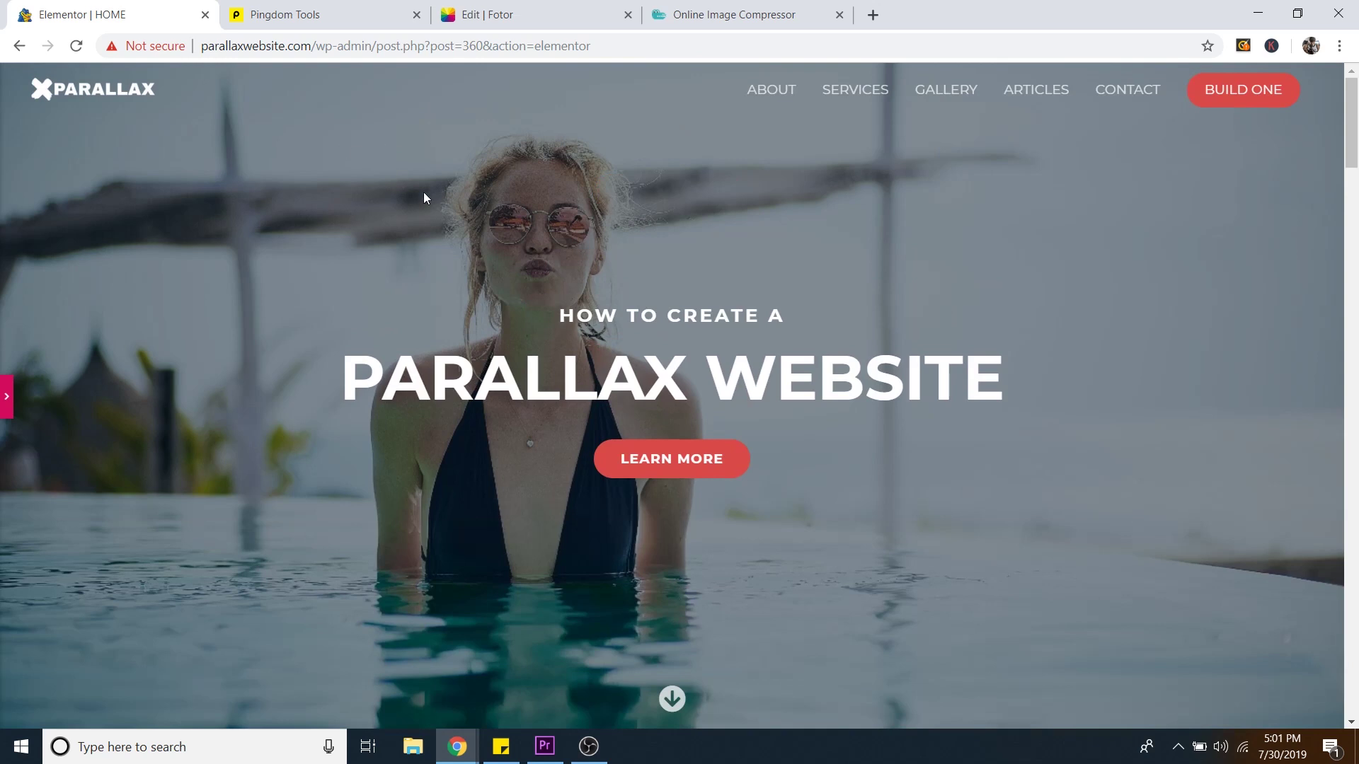
# Step: Switch to the Optimizilla online image compressor and upload girl 1500 from the High Res Images folder
pyautogui.click(712, 16)
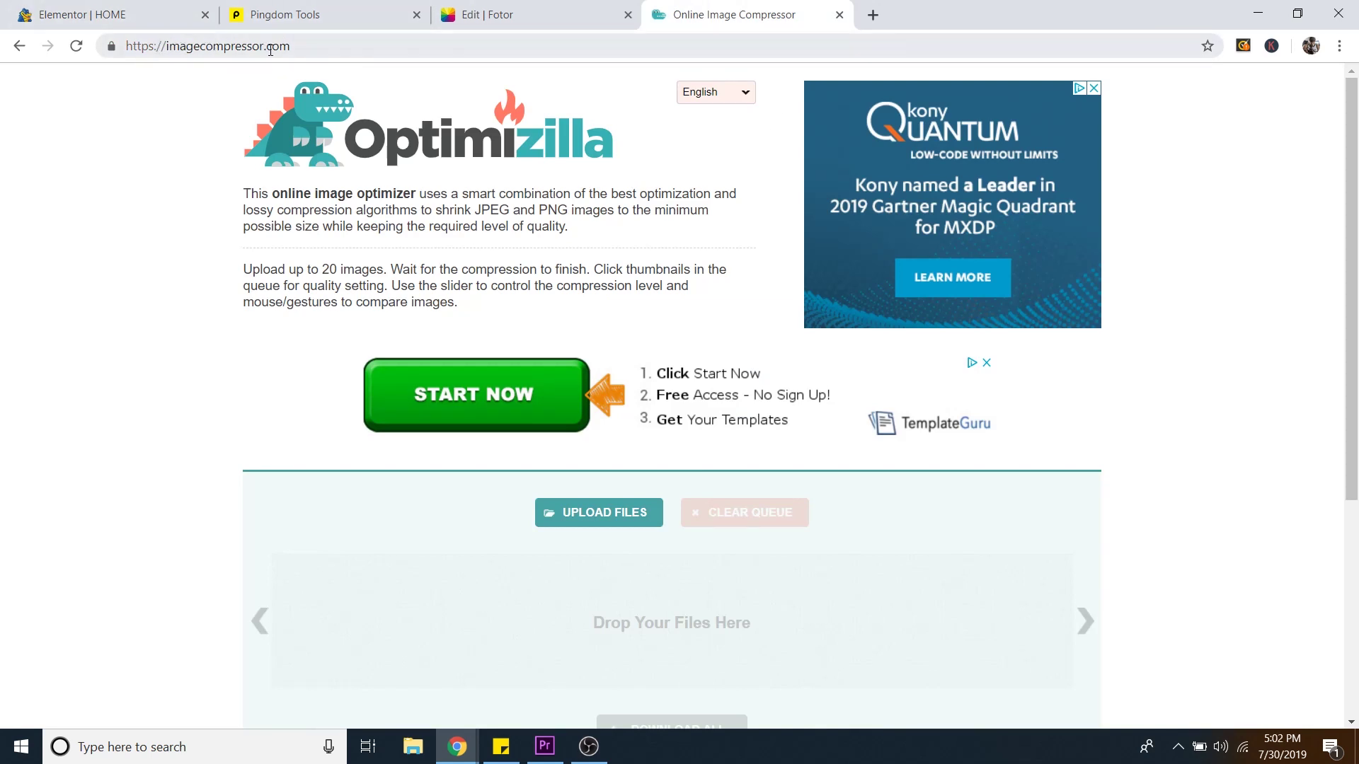
pyautogui.scroll(-2, 691, 227)
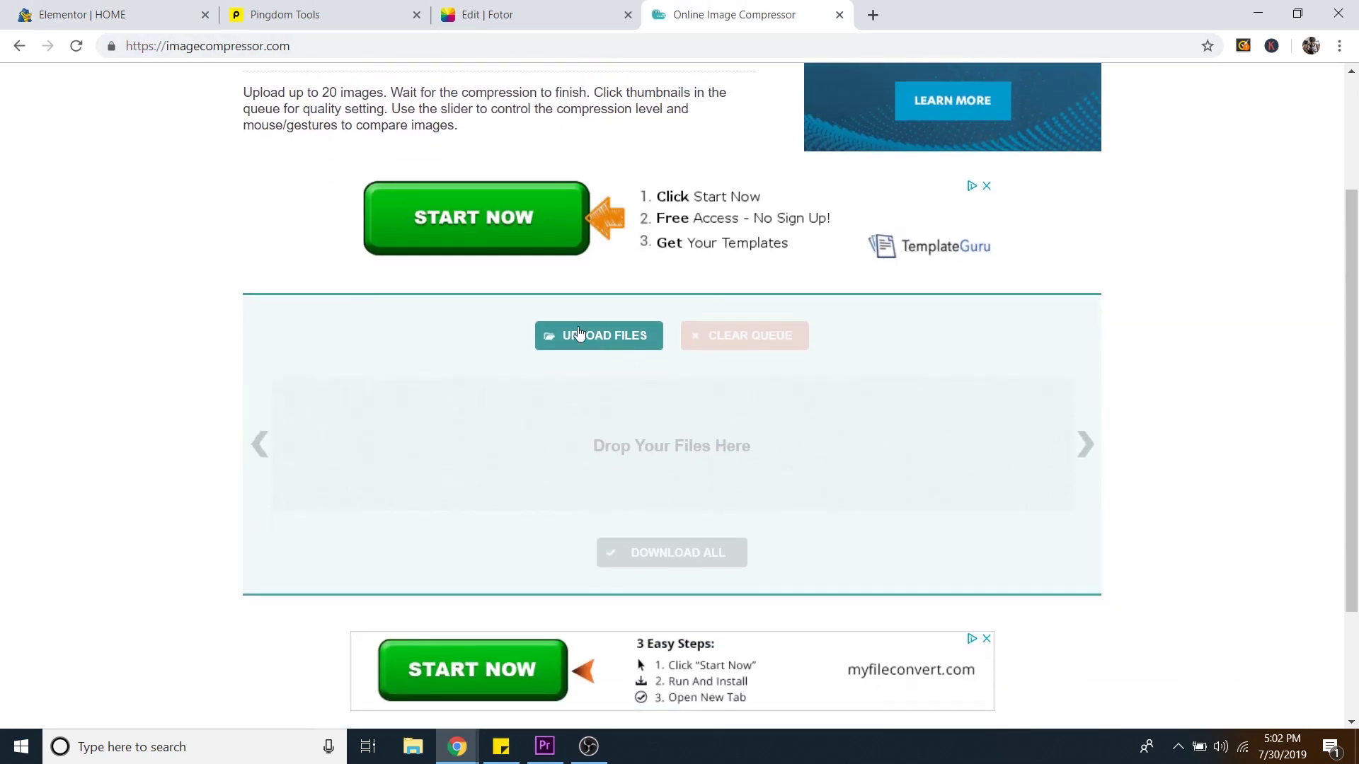
pyautogui.click(596, 339)
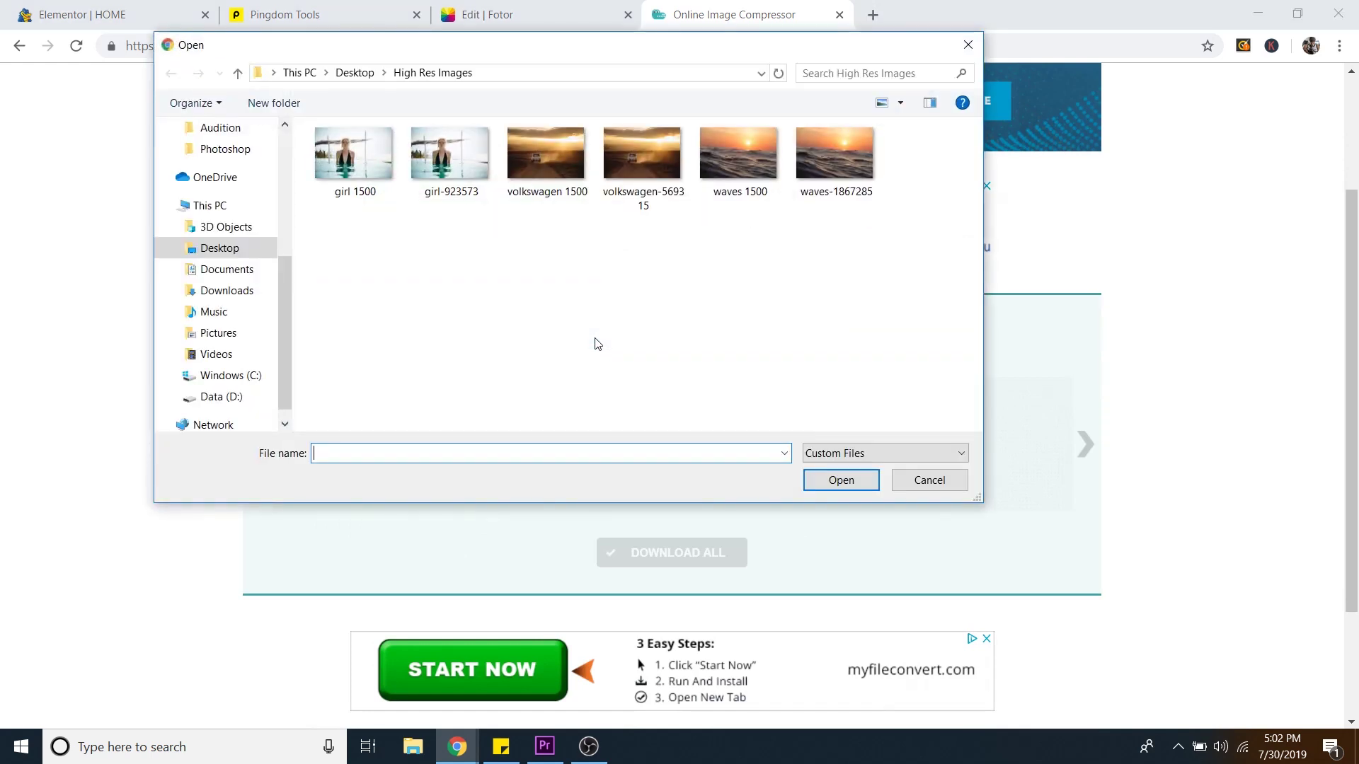
pyautogui.click(340, 171)
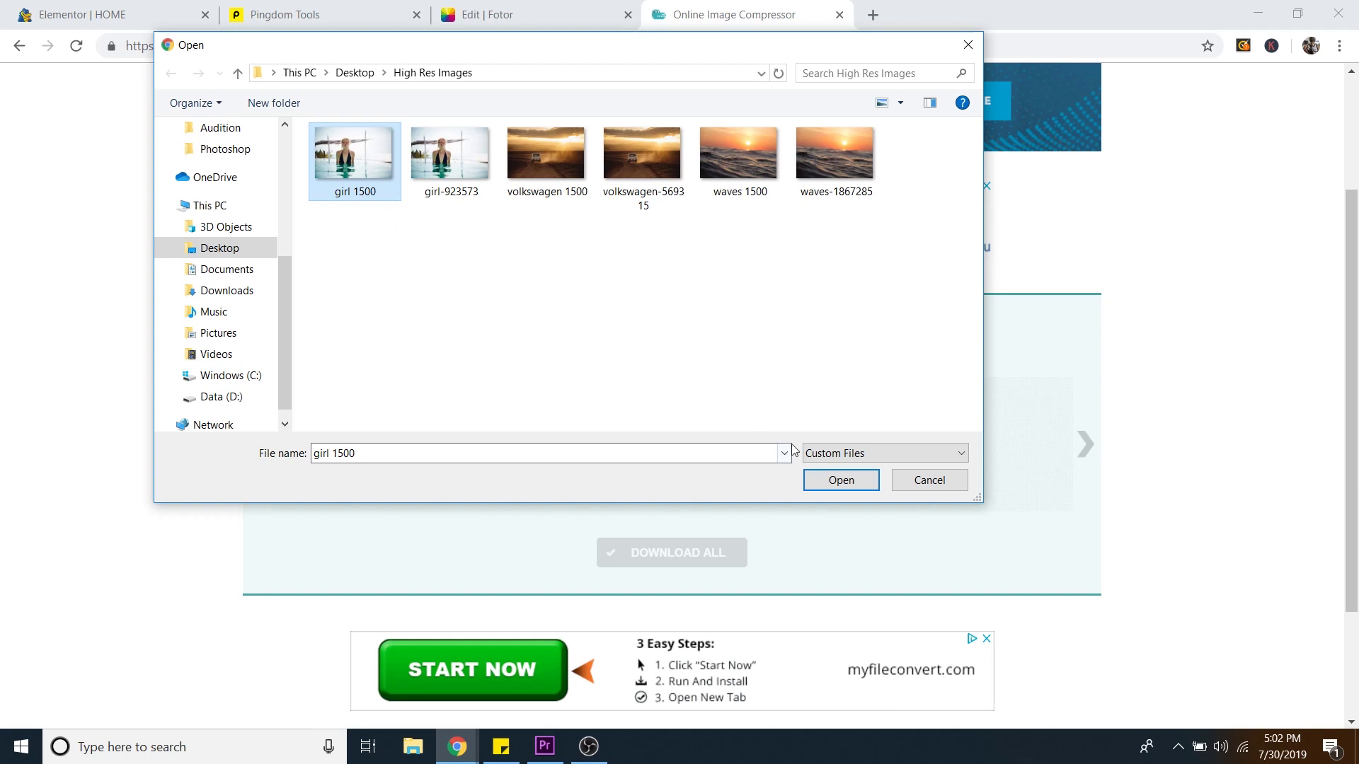
pyautogui.click(841, 480)
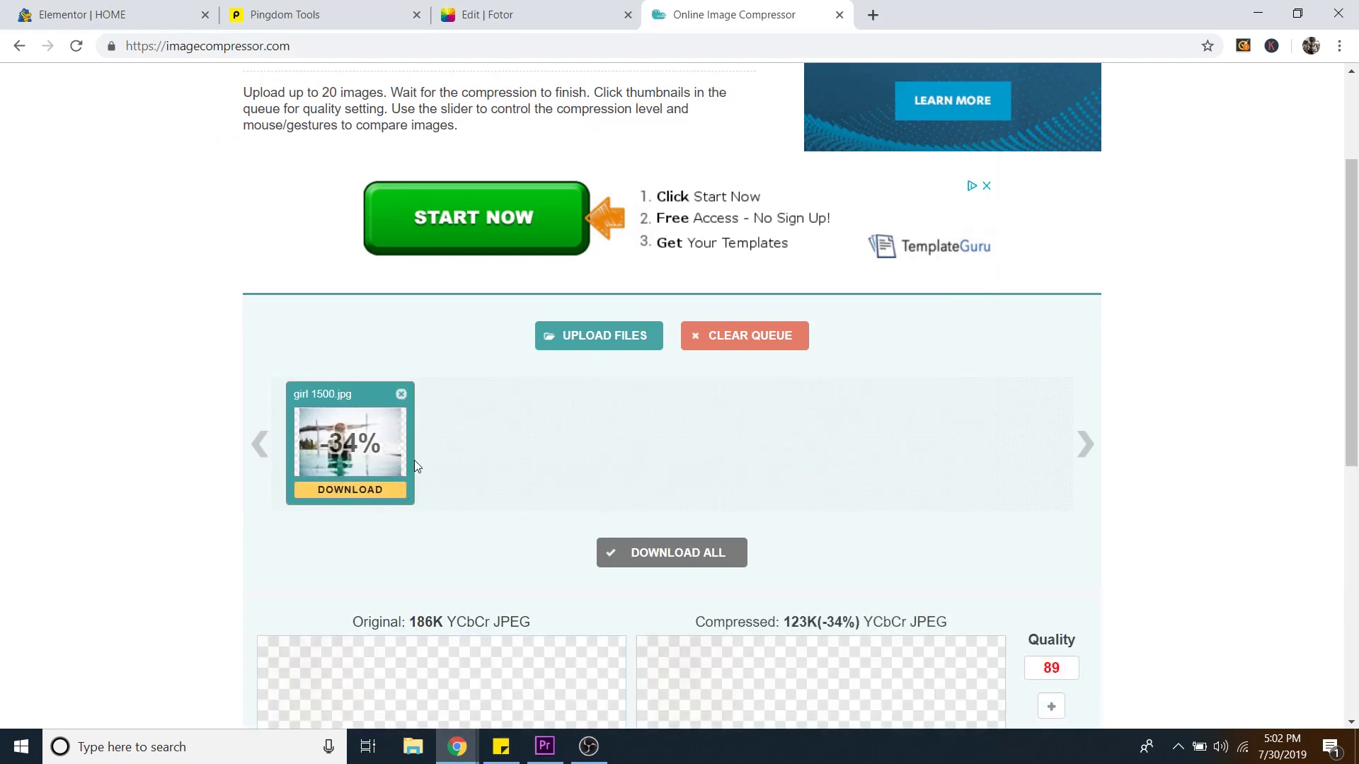
# Step: Compare the original and compressed previews of girl 1500 up close, examining the shoulder and face detail
pyautogui.scroll(-4, 509, 441)
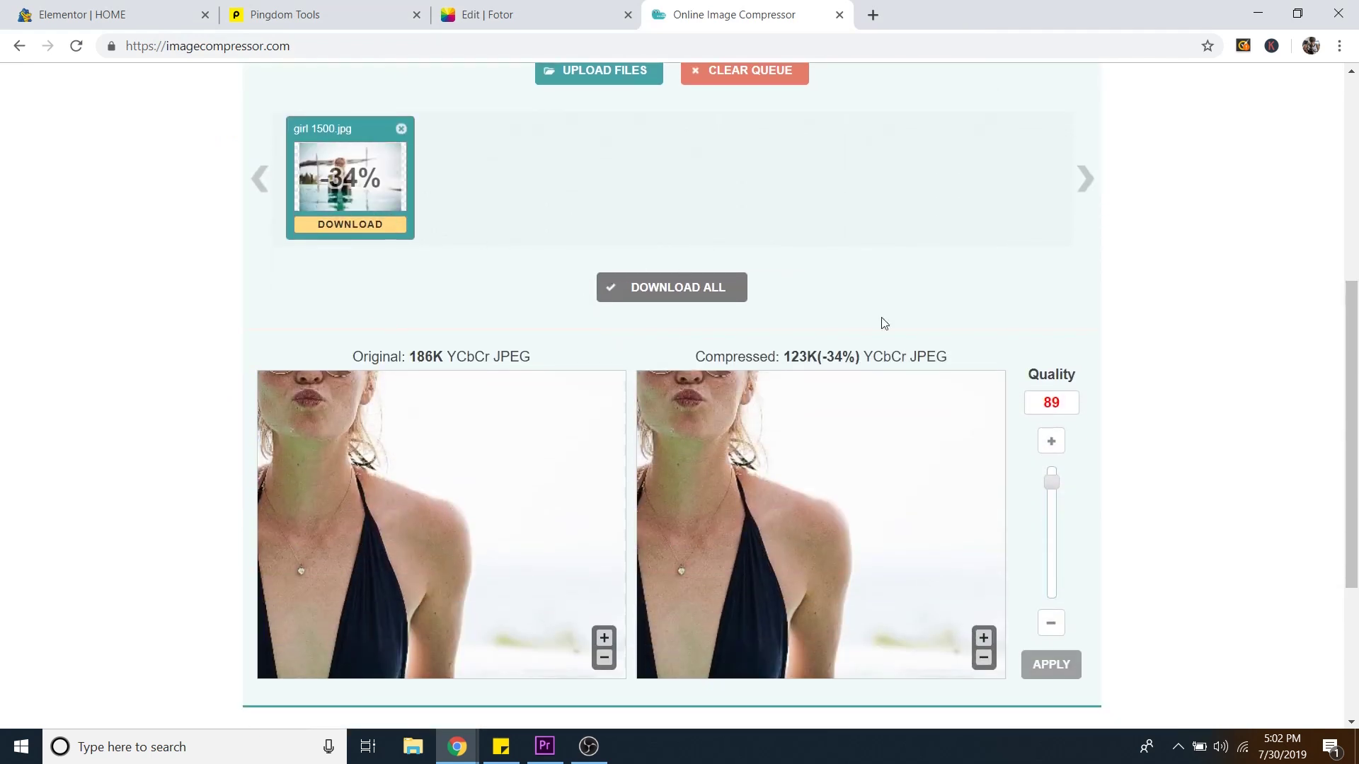
pyautogui.scroll(-2, 941, 353)
pyautogui.scroll(2, 469, 470)
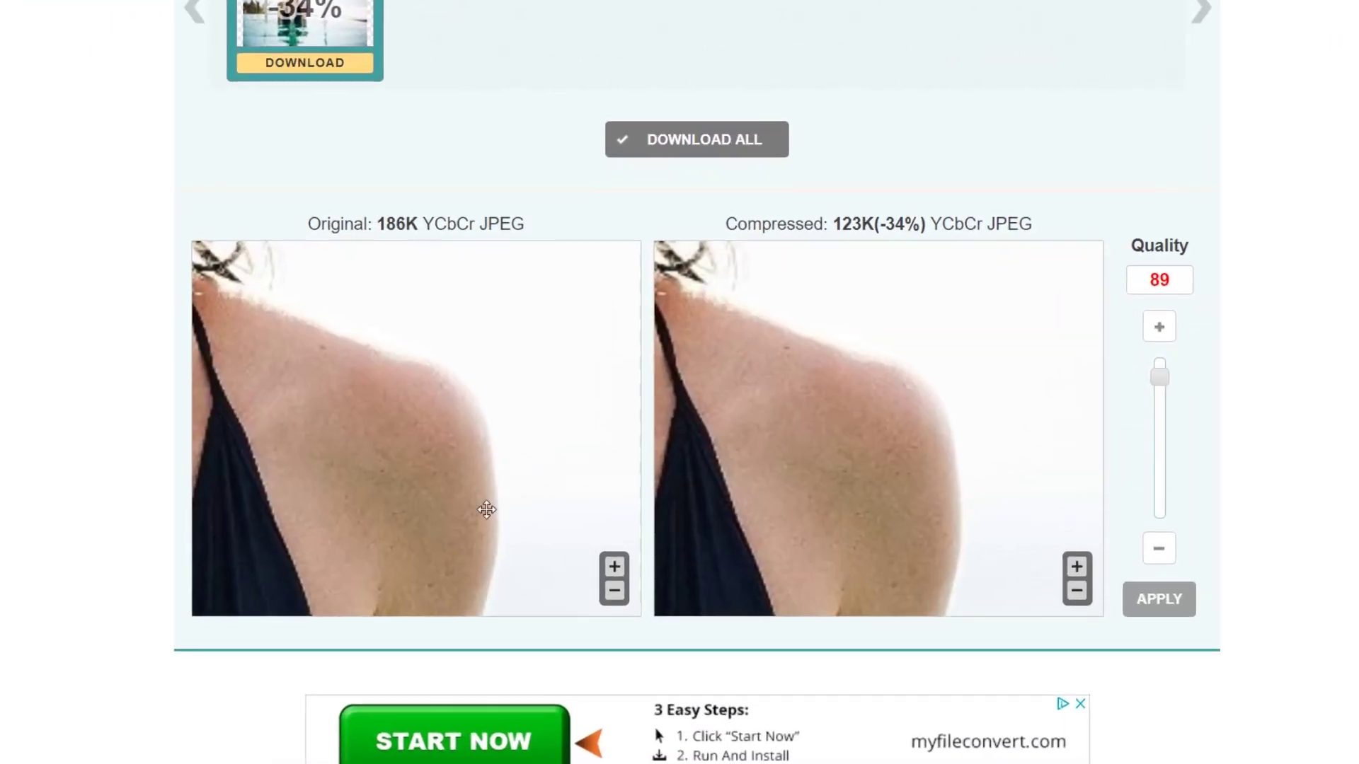
pyautogui.scroll(-3, 407, 449)
pyautogui.scroll(-2, 432, 467)
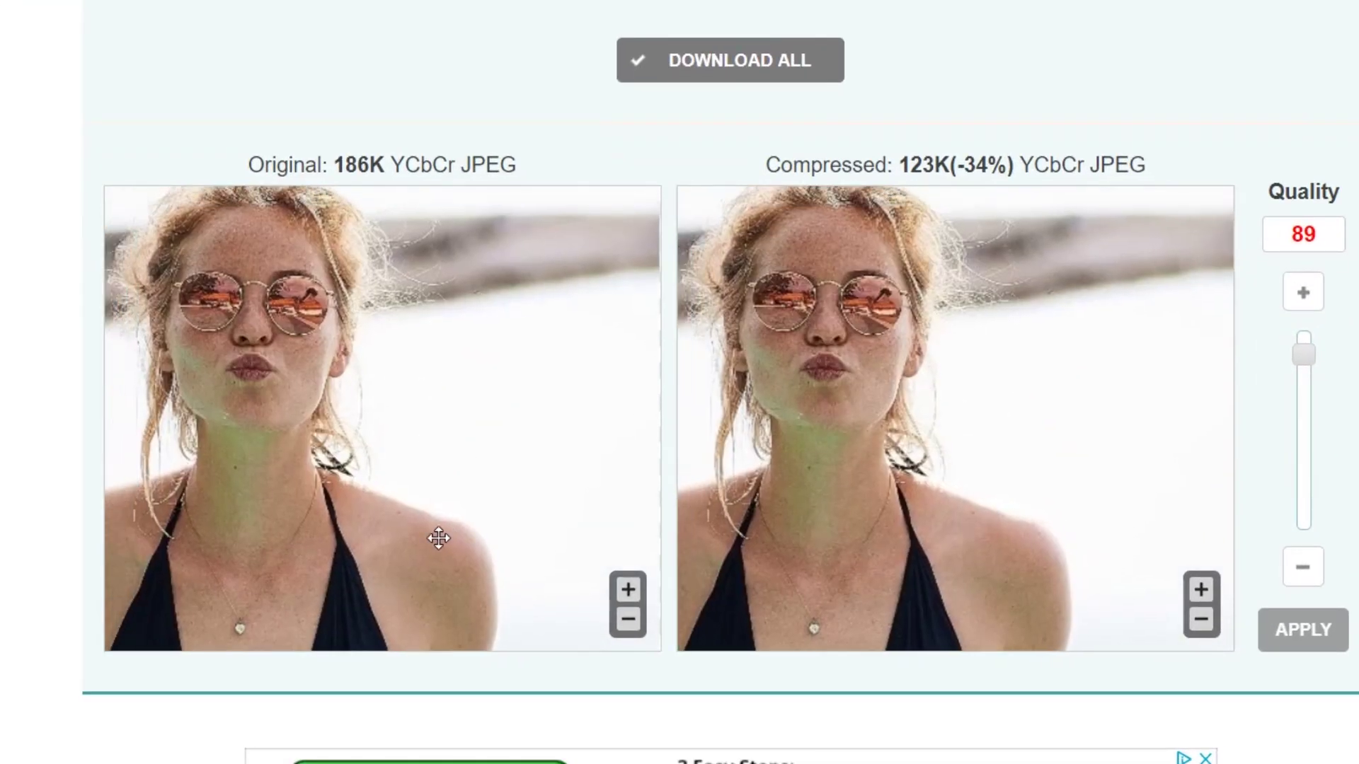
pyautogui.scroll(-2, 438, 538)
pyautogui.scroll(-1, 340, 484)
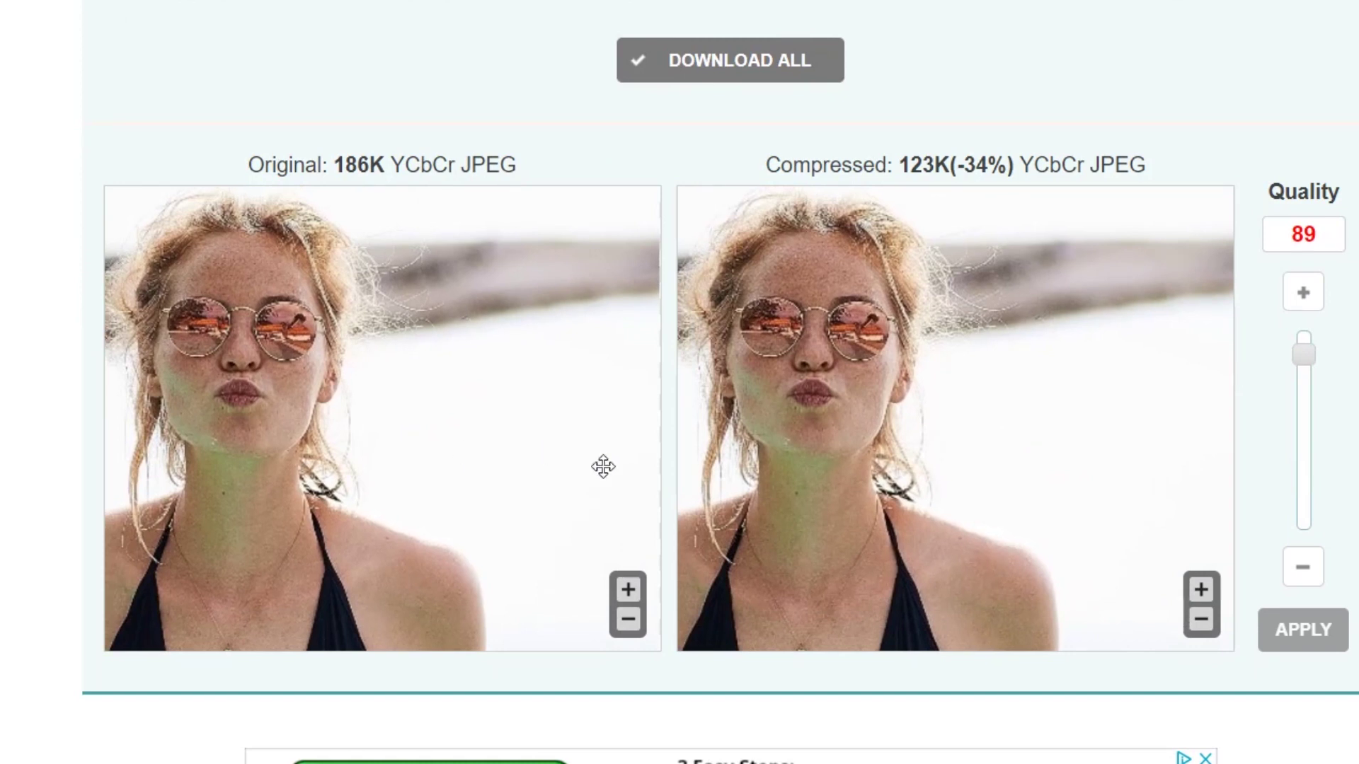
# Step: Try a compression quality of 31 for the photo, then set it to 84 and apply it
pyautogui.moveTo(1301, 357); pyautogui.dragTo(1306, 484)
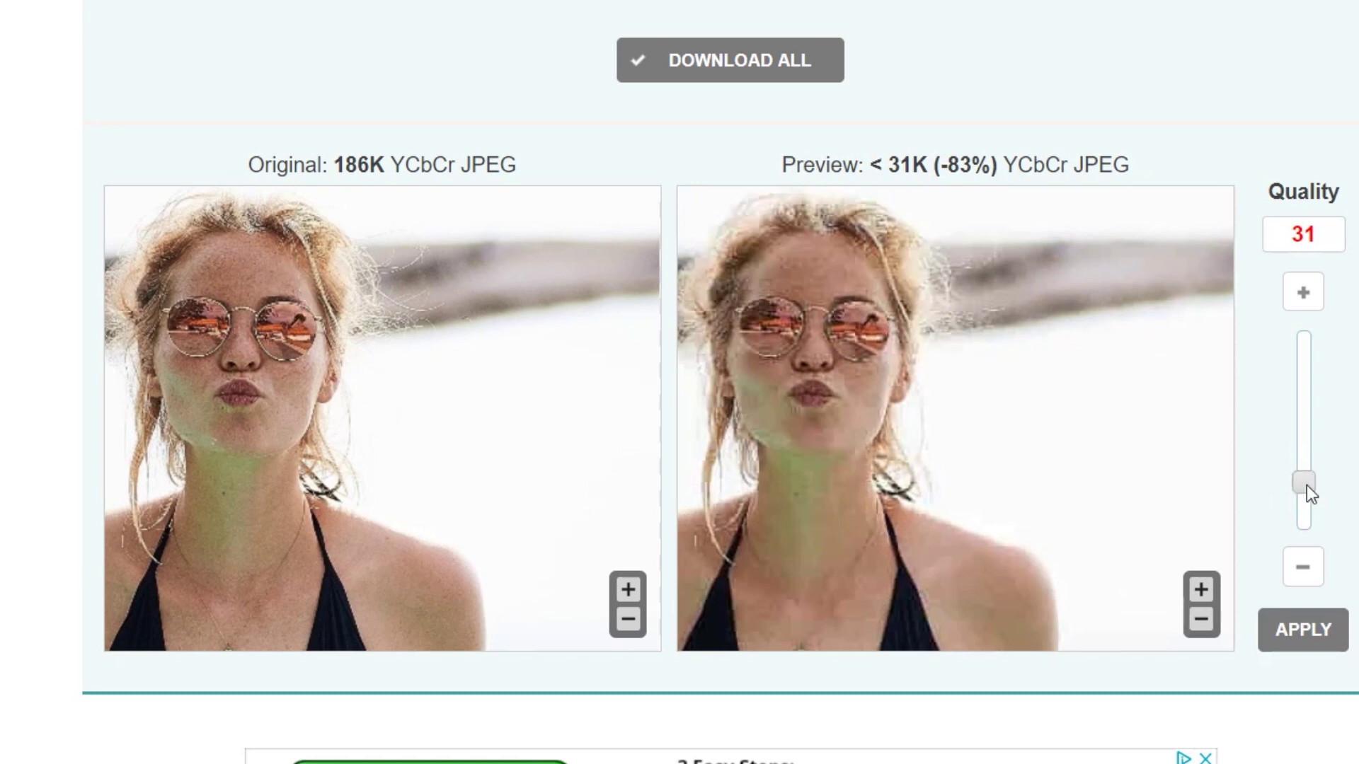
pyautogui.moveTo(1305, 484); pyautogui.dragTo(1310, 366)
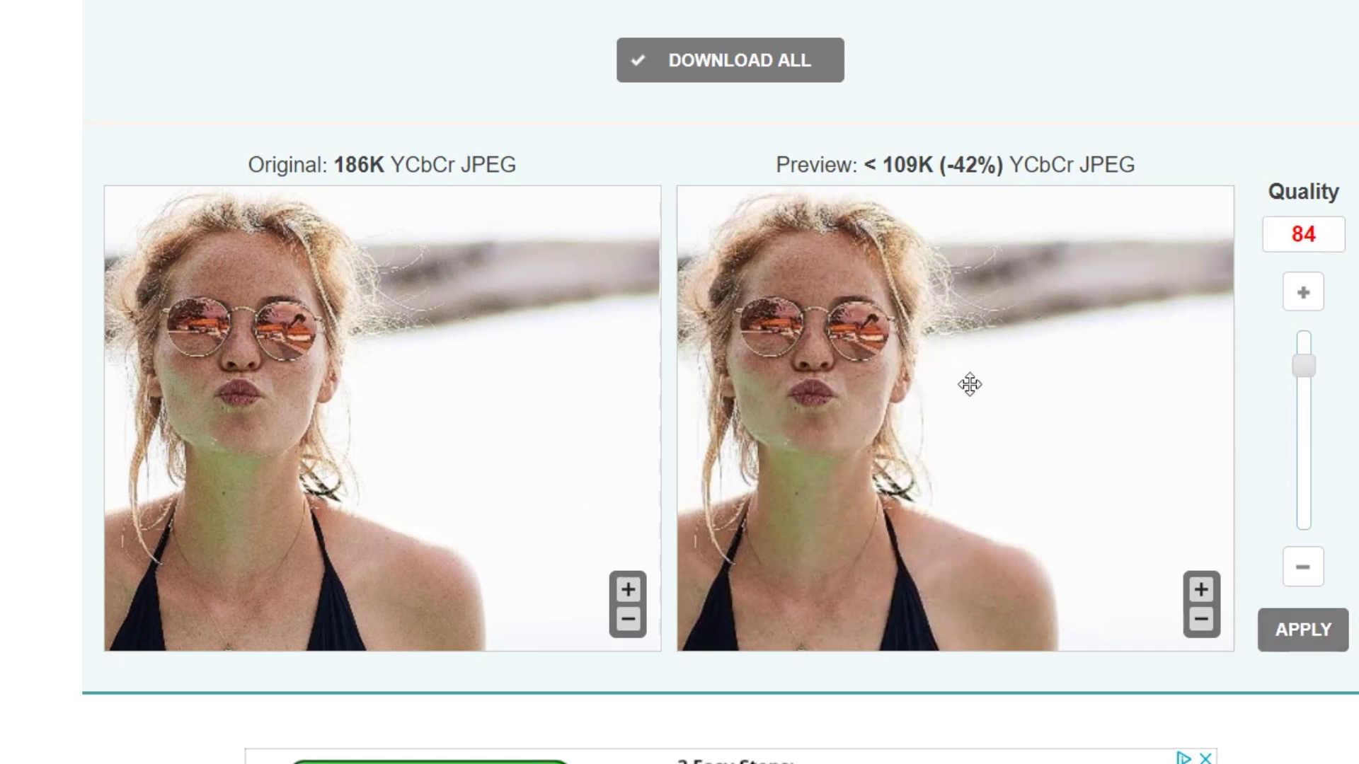
pyautogui.click(1302, 630)
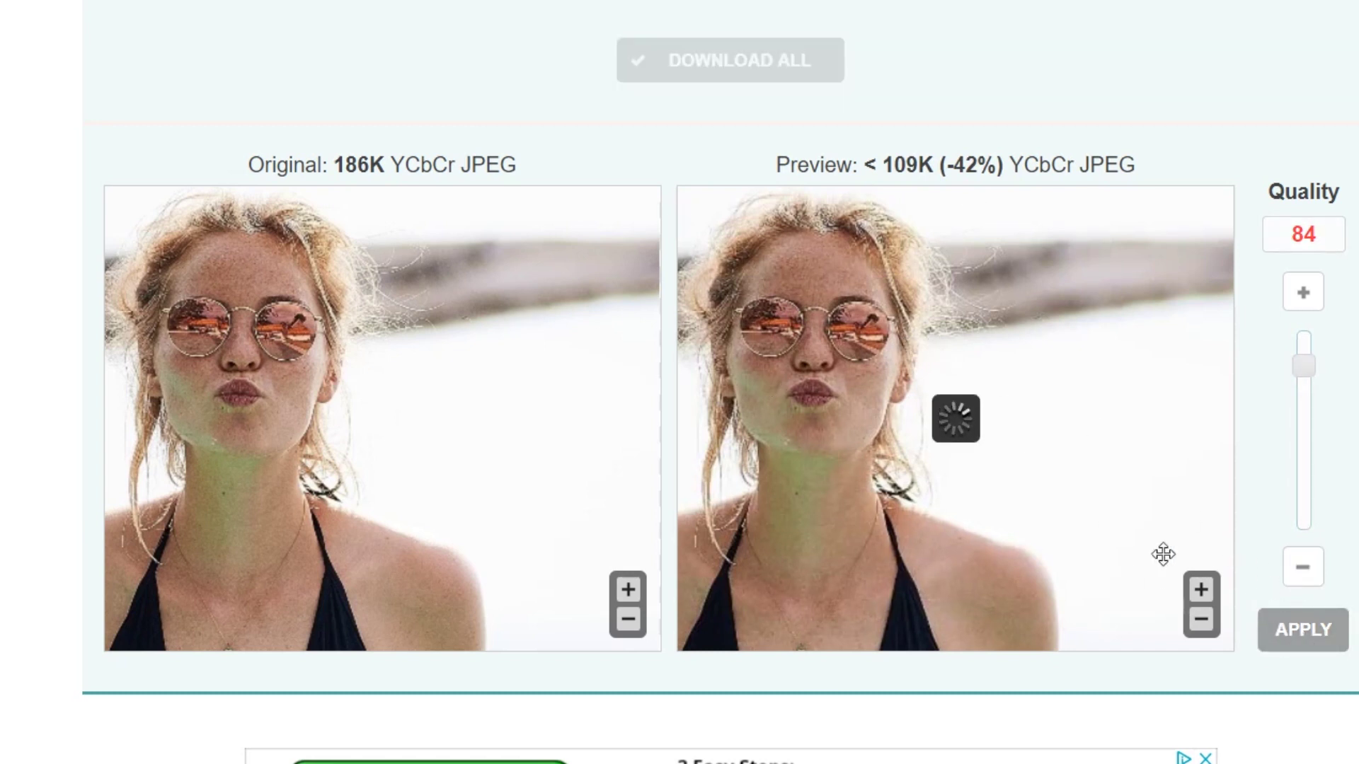
# Step: Download the compressed version of girl 1500.jpg from the compression queue
pyautogui.scroll(2, 519, 361)
pyautogui.scroll(5, 383, 184)
pyautogui.moveTo(327, 309)
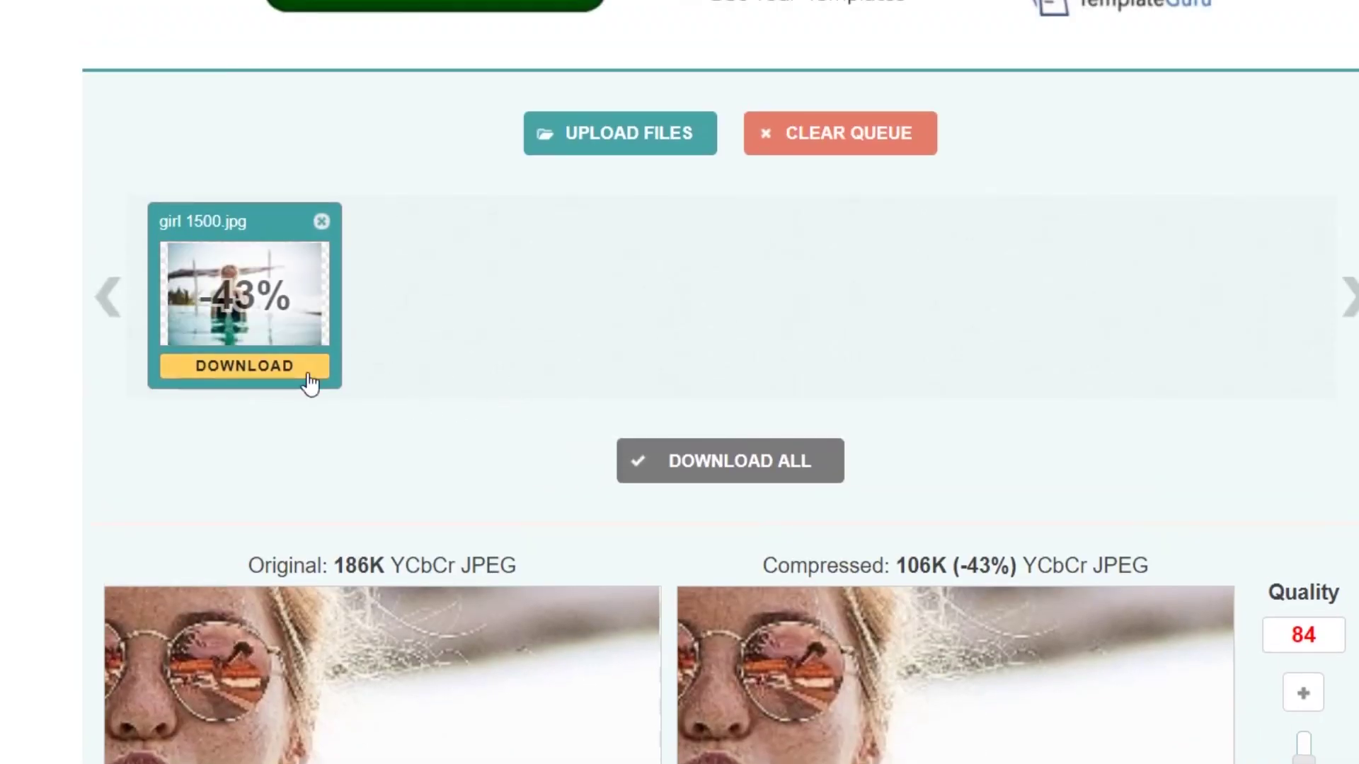
pyautogui.click(243, 366)
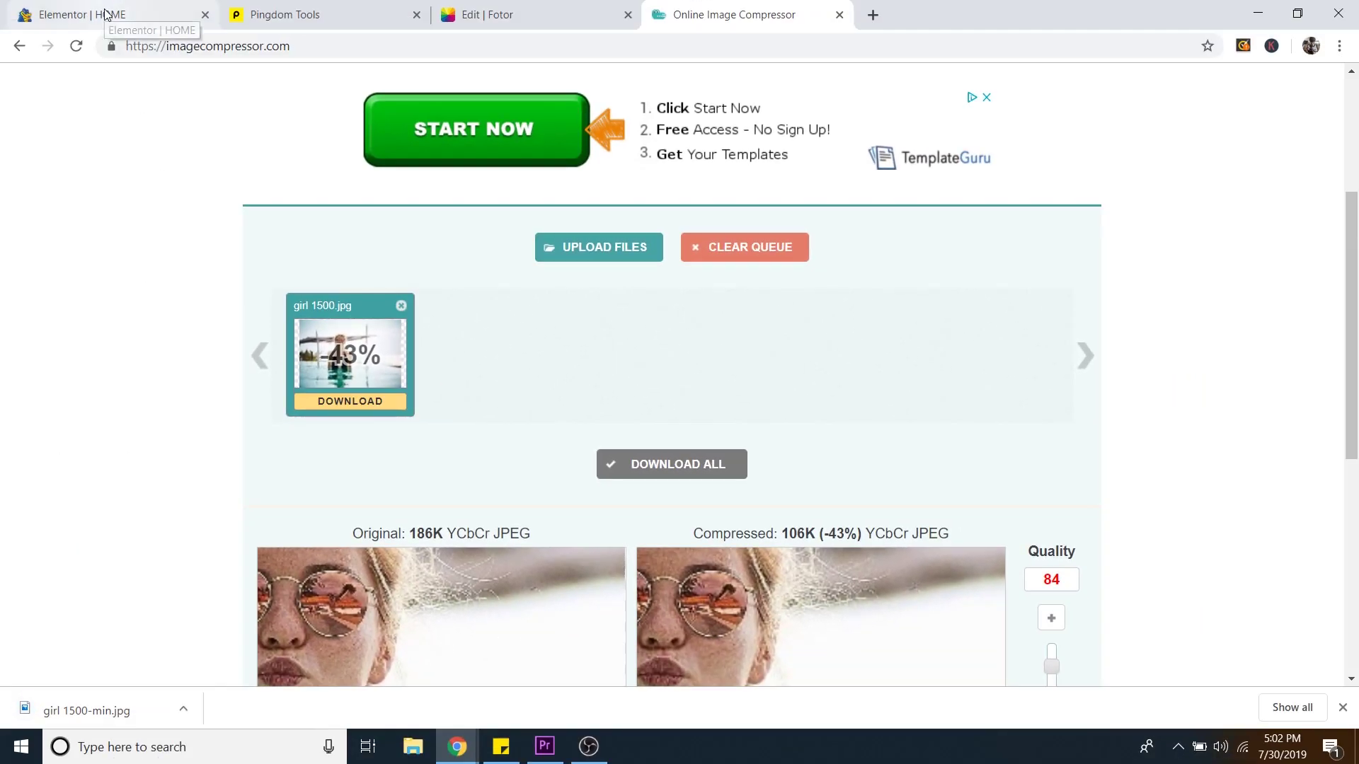
# Step: Switch to the Elementor page, upload girl 1500-min from the High Res Images folder and insert it as the hero section's background image
pyautogui.click(104, 17)
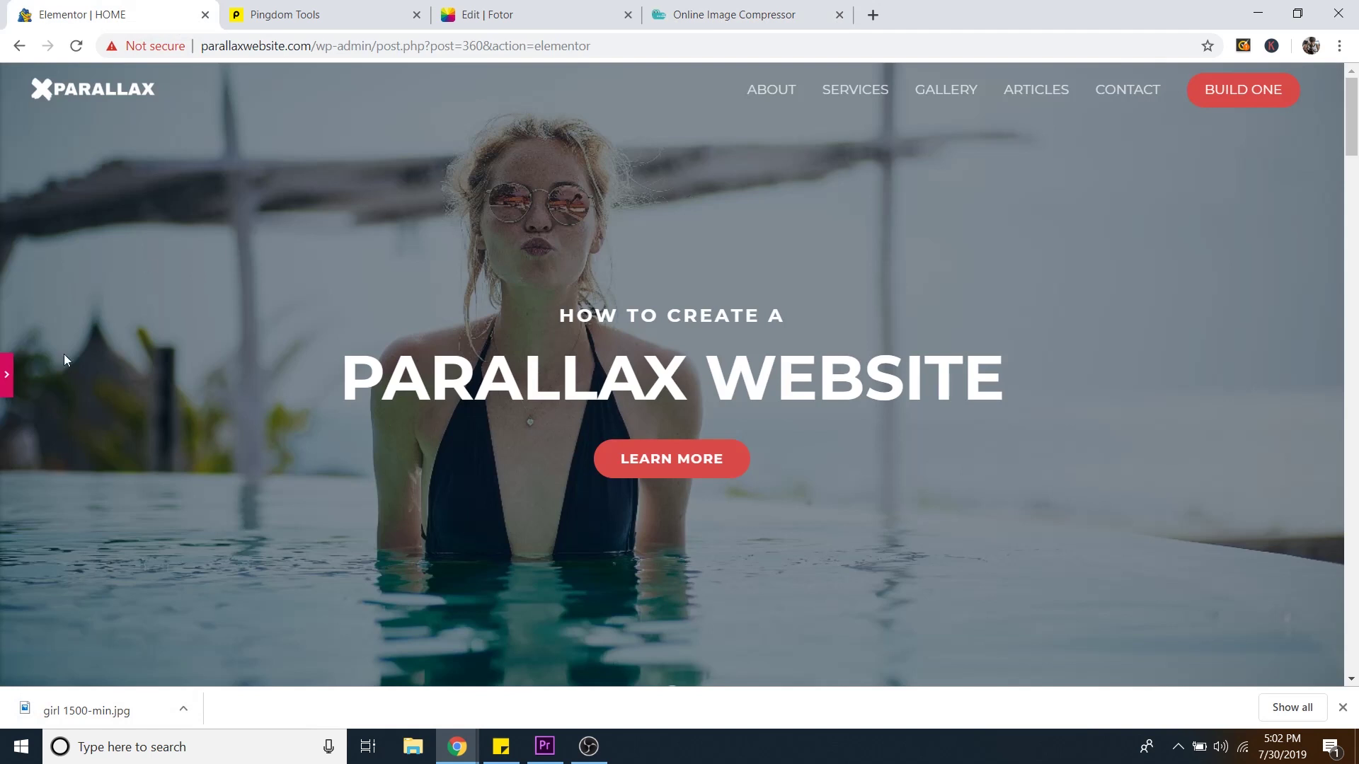
pyautogui.click(8, 383)
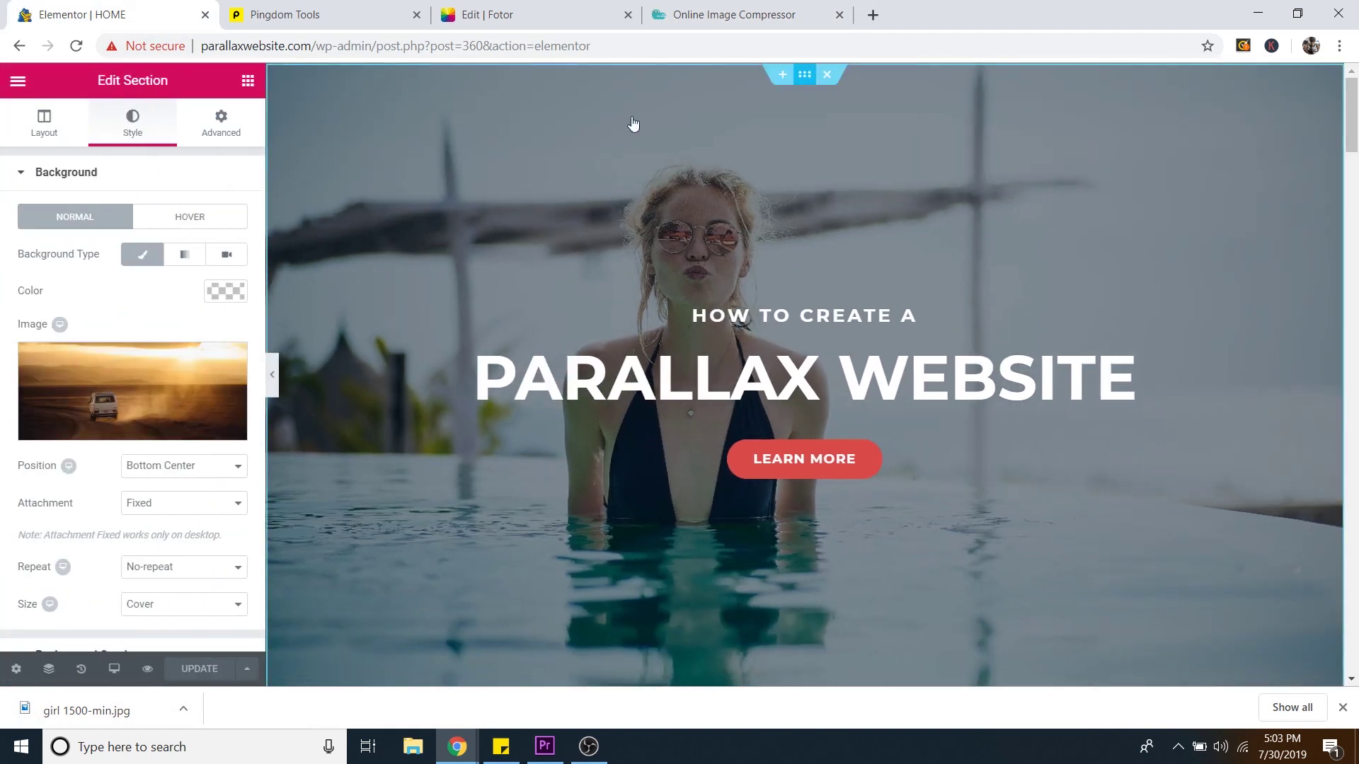
pyautogui.click(135, 426)
pyautogui.click(96, 149)
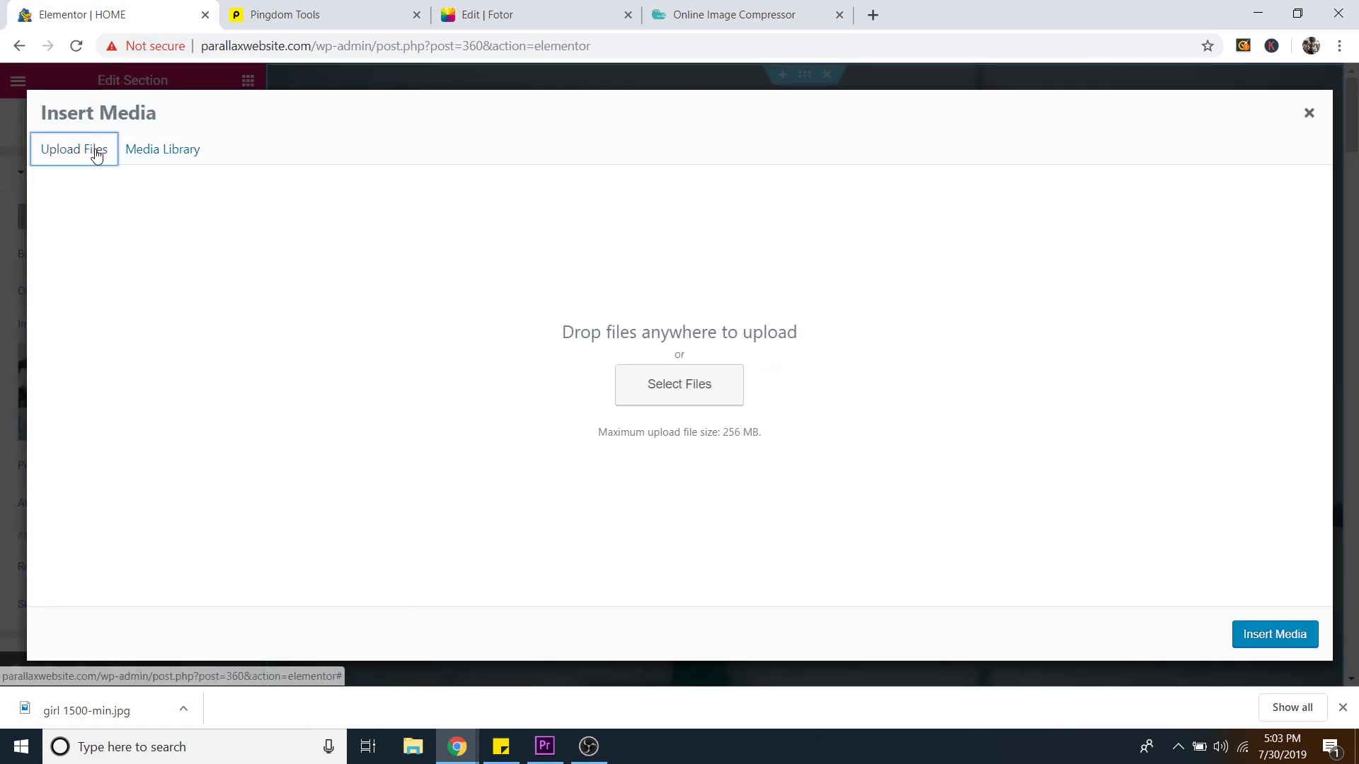
pyautogui.click(655, 377)
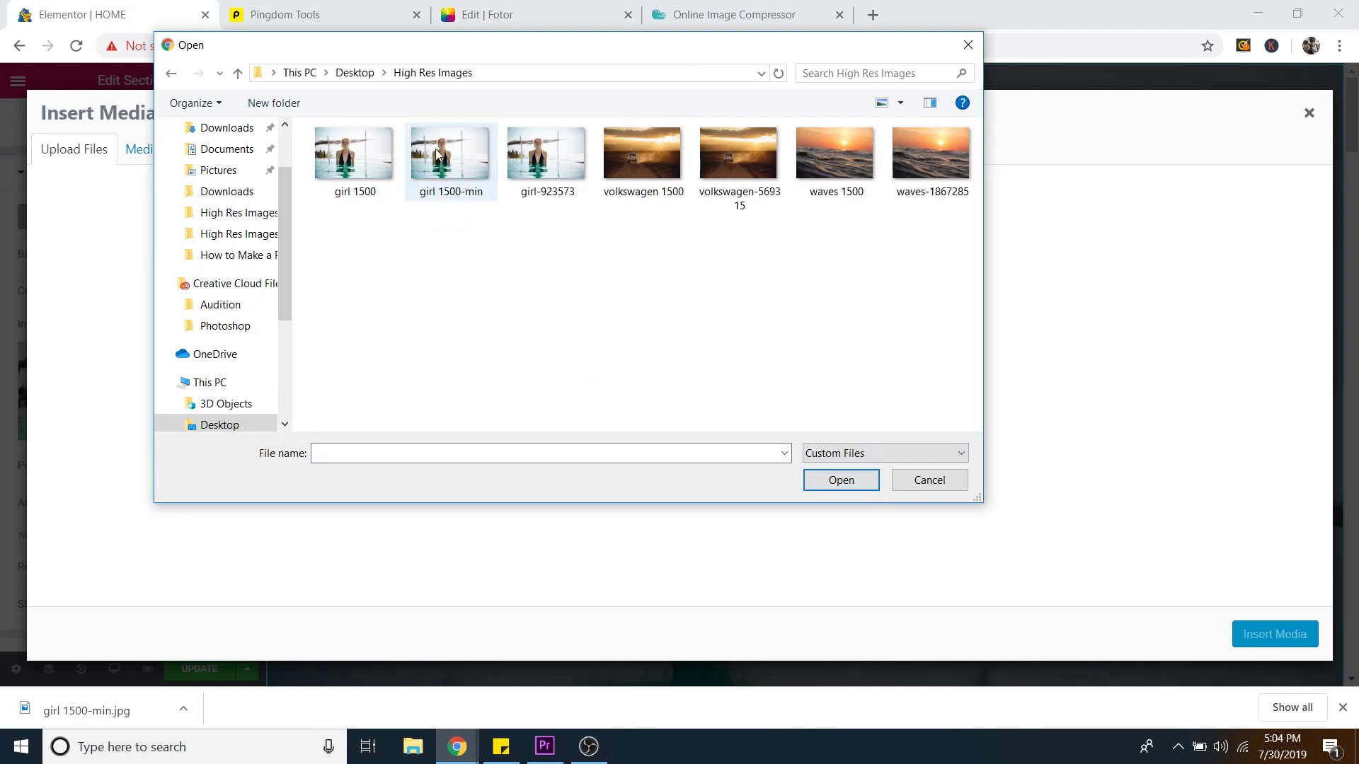
pyautogui.click(473, 198)
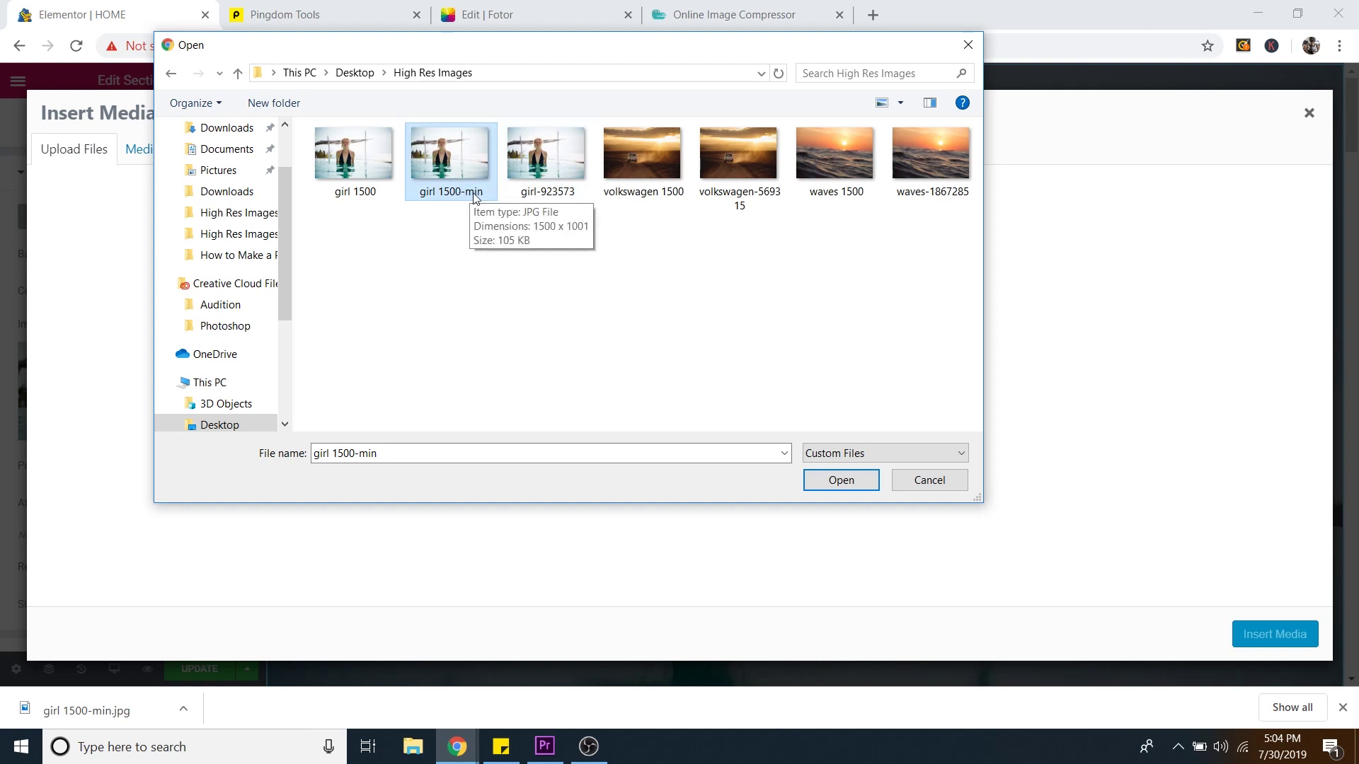
pyautogui.click(840, 481)
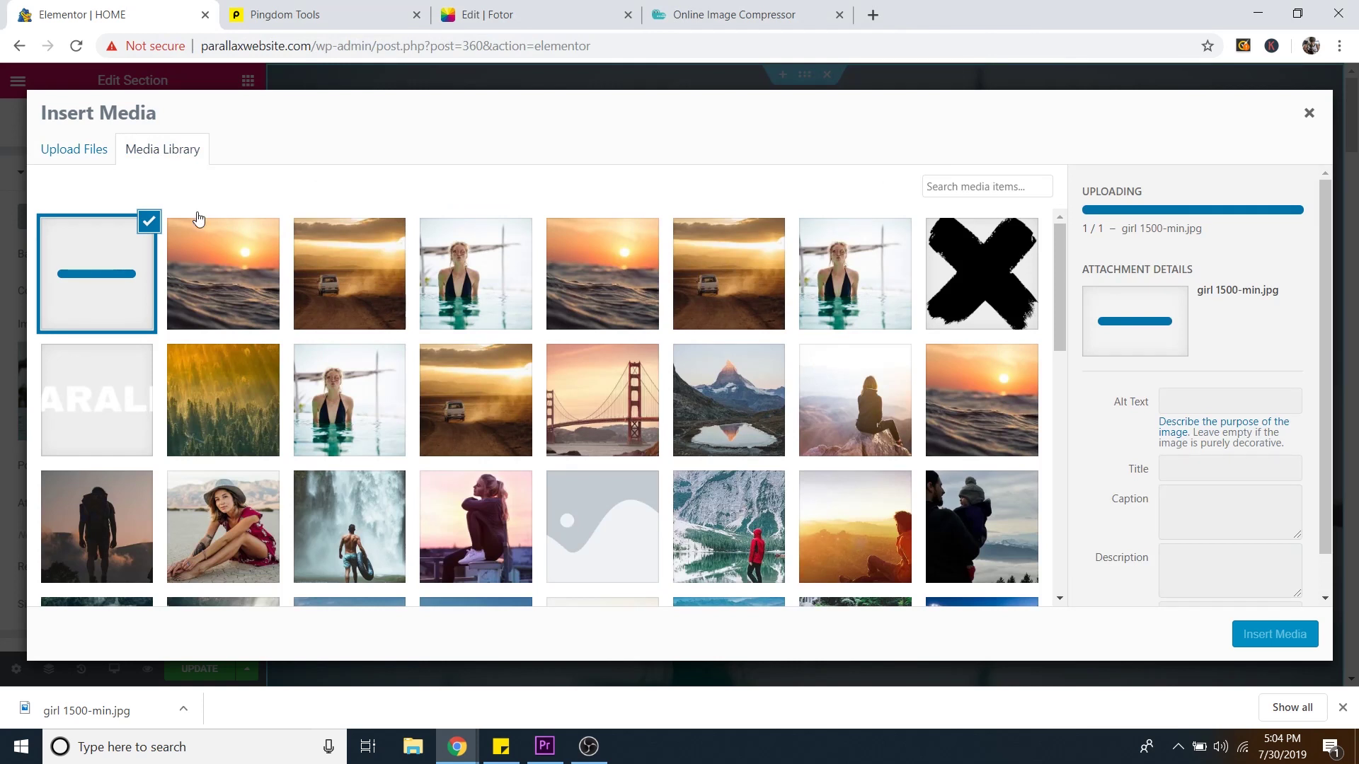
pyautogui.click(1275, 633)
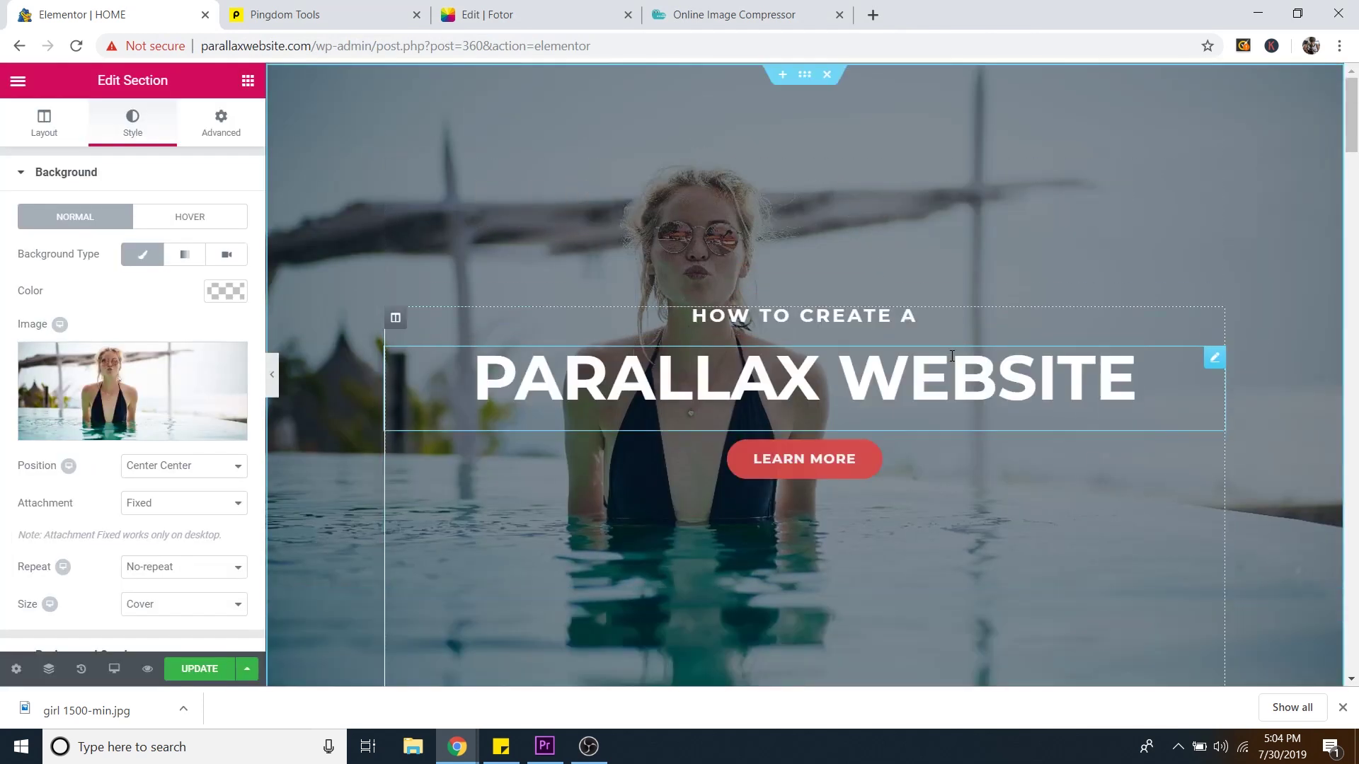
# Step: Check the page from the hero past the About Me section and update it to save the new background
pyautogui.scroll(-10, 951, 356)
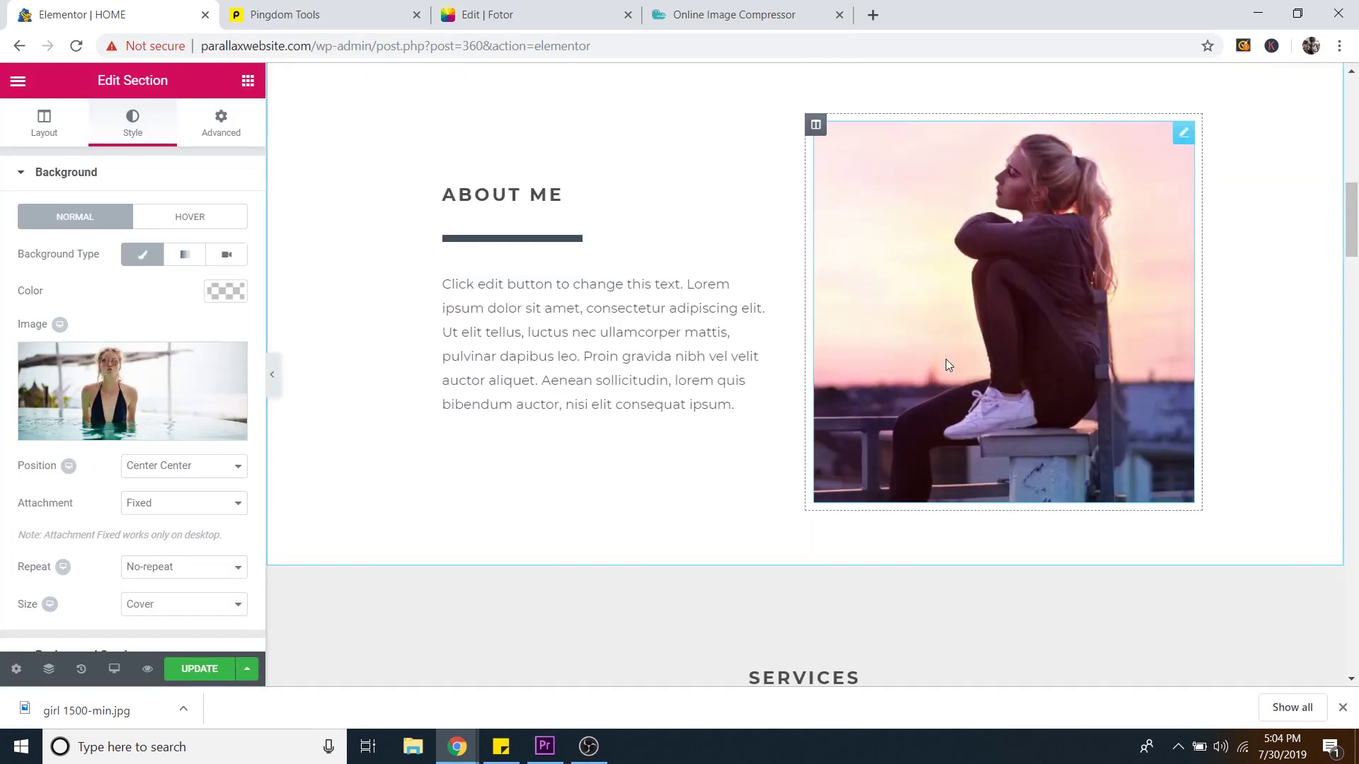
pyautogui.scroll(-3, 946, 359)
pyautogui.scroll(15, 840, 354)
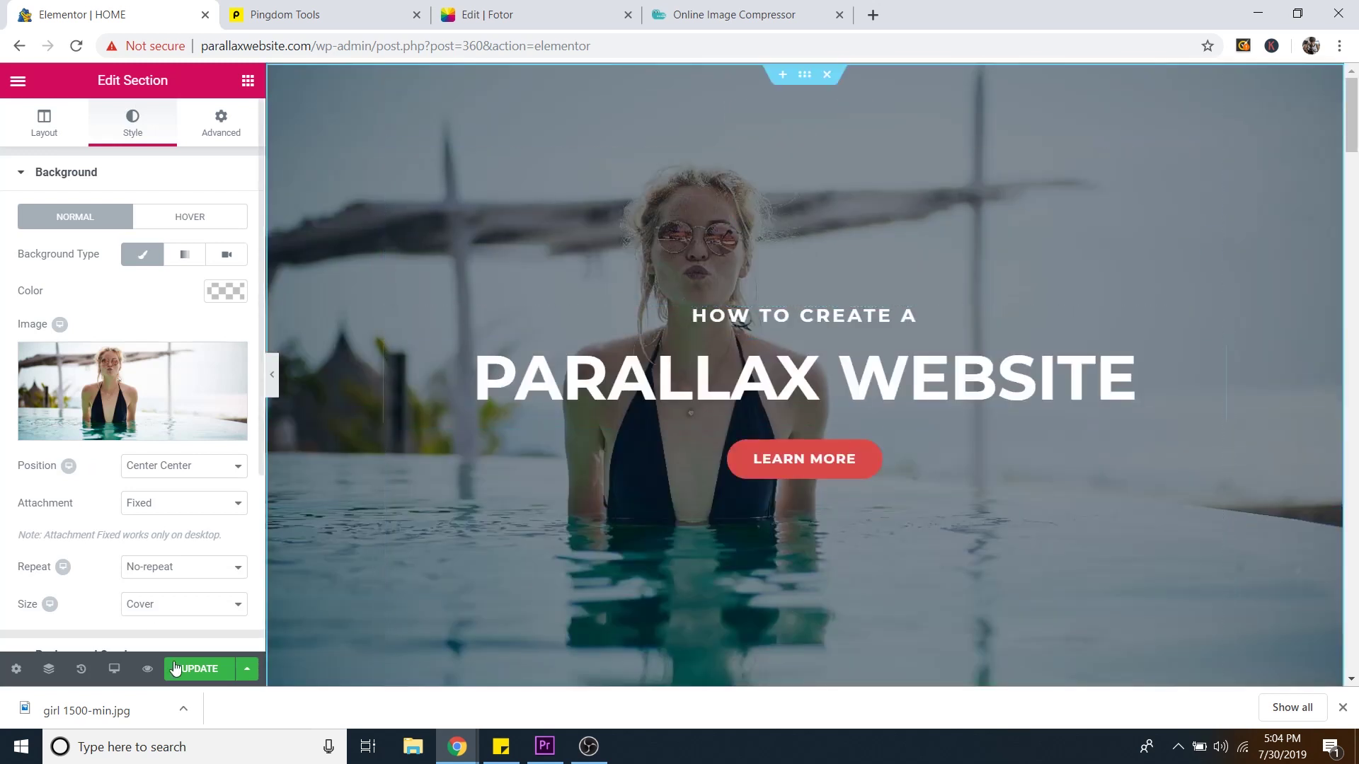
pyautogui.click(191, 668)
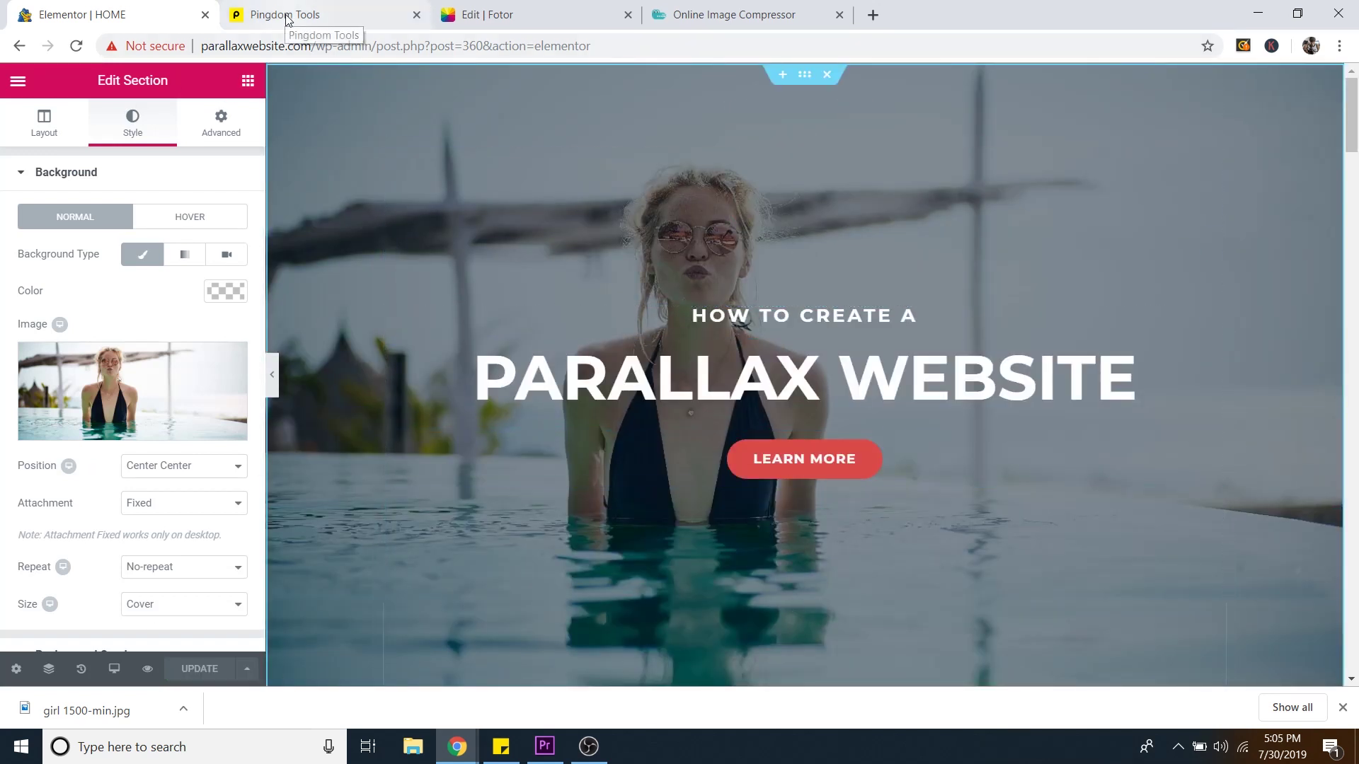
pyautogui.click(315, 15)
pyautogui.scroll(5, 407, 358)
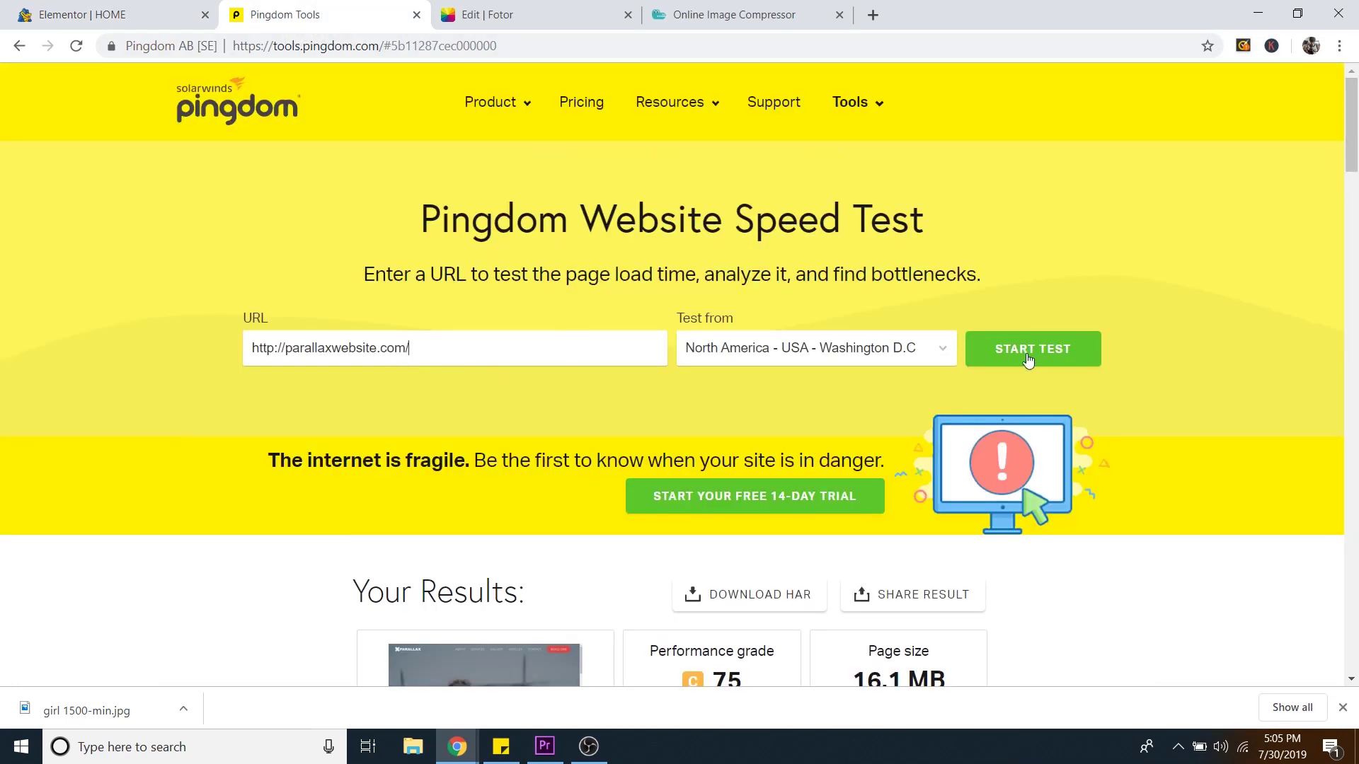
pyautogui.click(1053, 357)
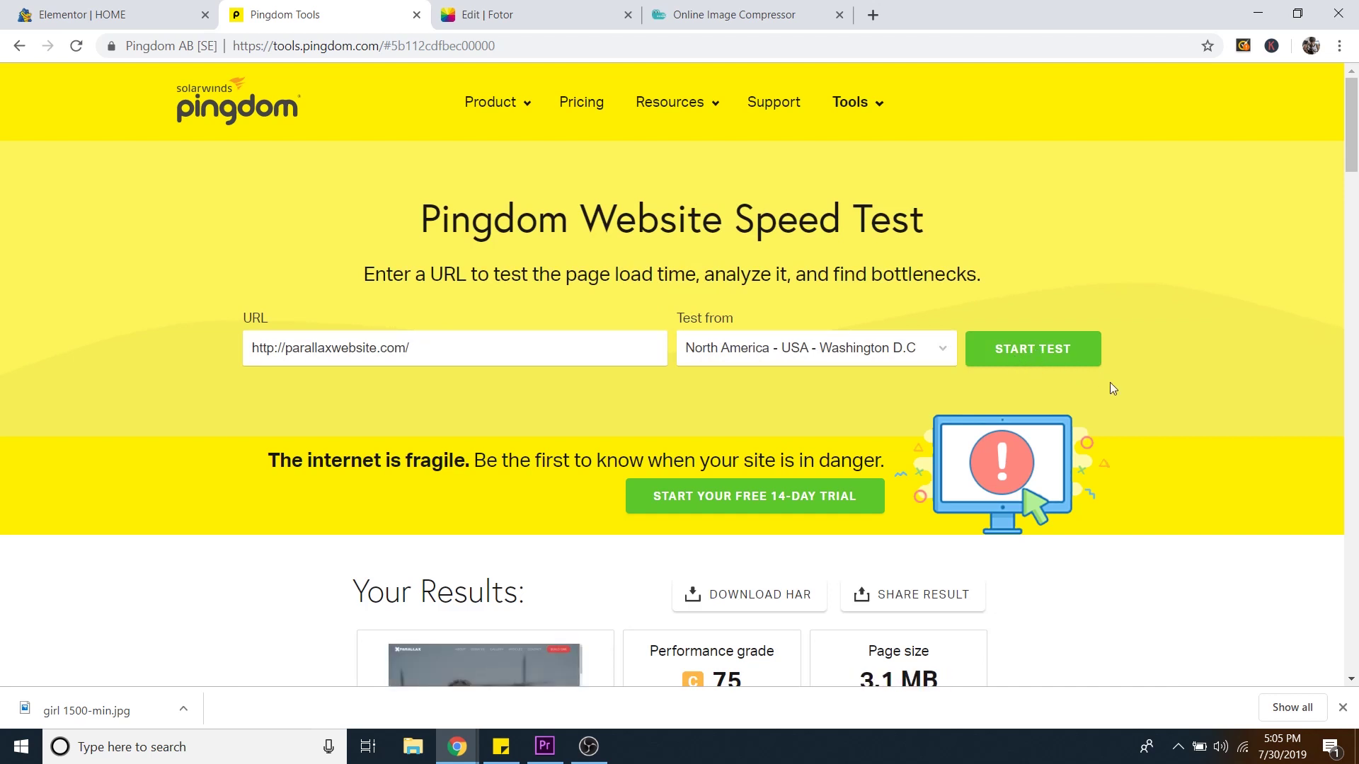
pyautogui.scroll(-4, 1110, 382)
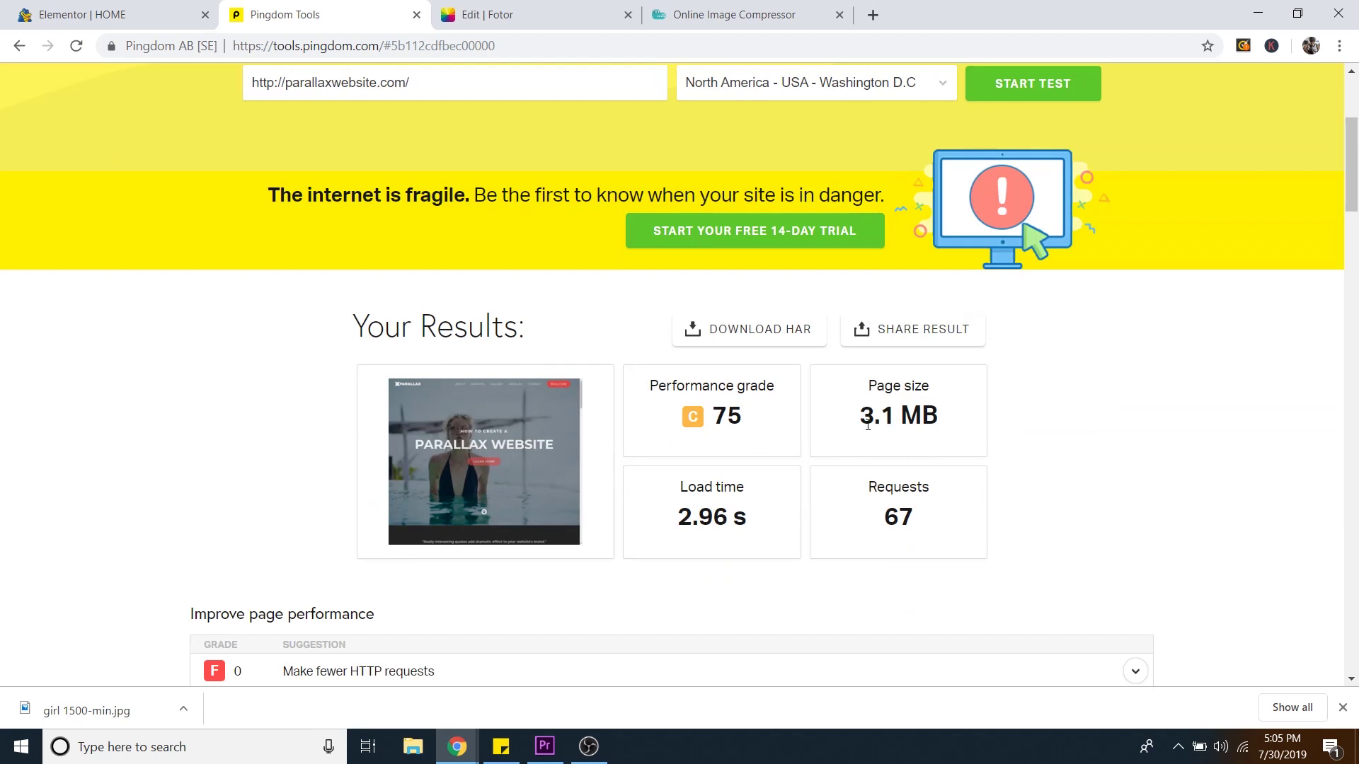
pyautogui.moveTo(864, 424); pyautogui.dragTo(920, 424)
pyautogui.click(934, 425)
pyautogui.moveTo(679, 516); pyautogui.dragTo(729, 517)
pyautogui.click(732, 517)
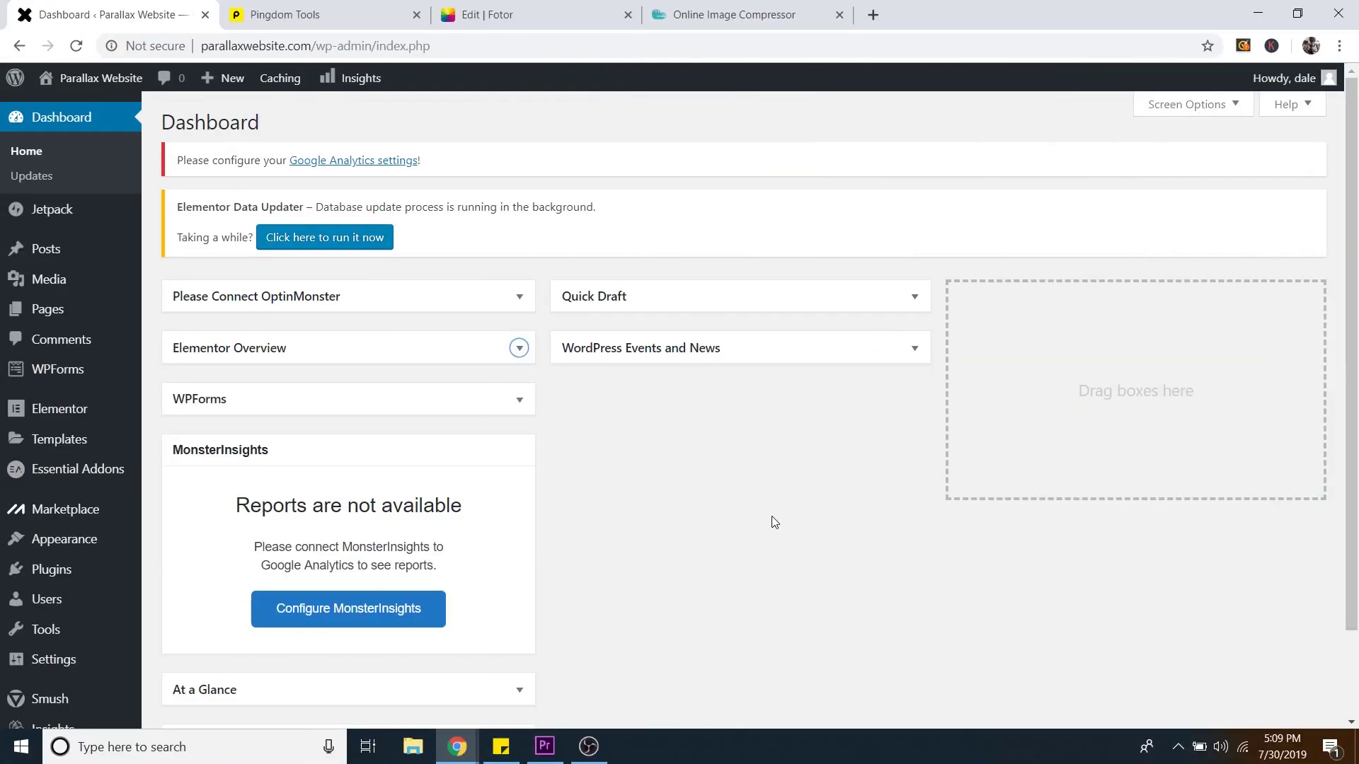
# Step: Search the plugin directory for WP Fastest Cache, then install and activate it
pyautogui.moveTo(91, 569)
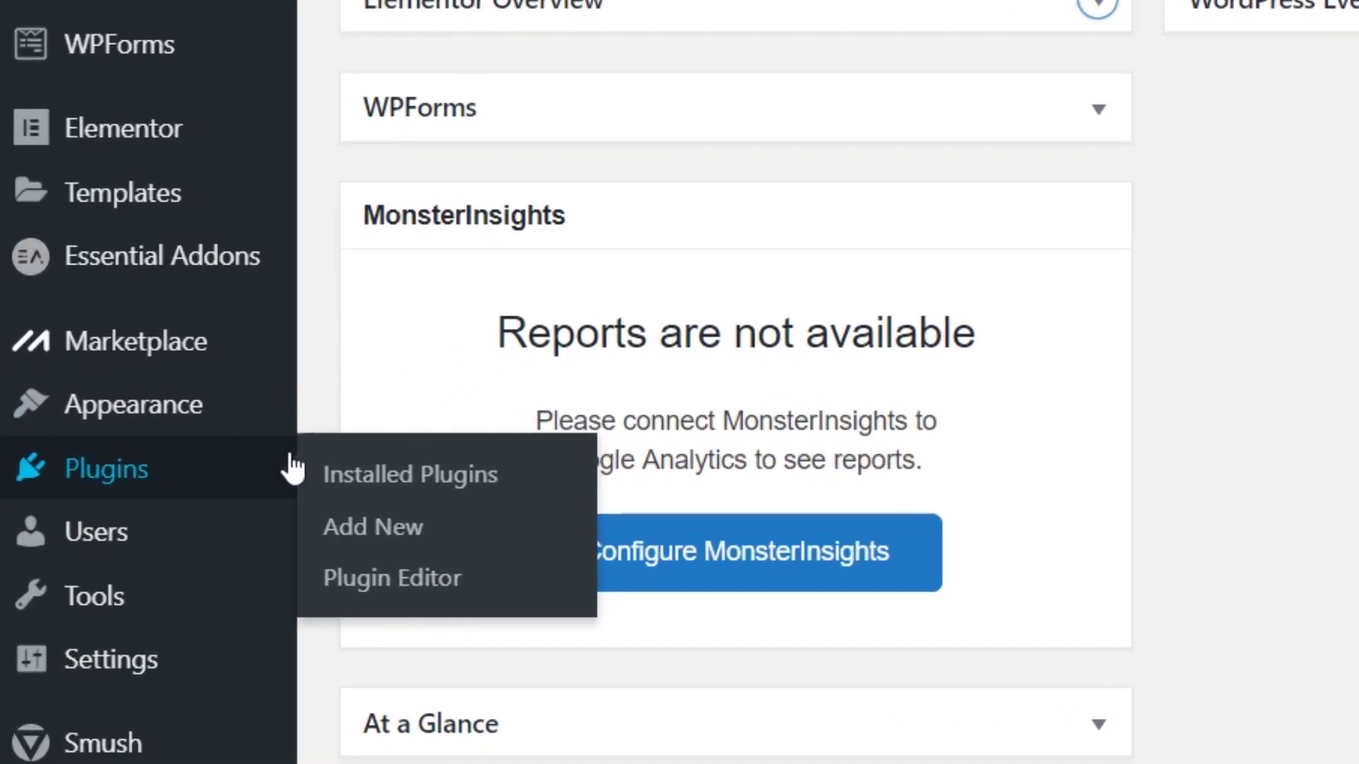
pyautogui.click(399, 534)
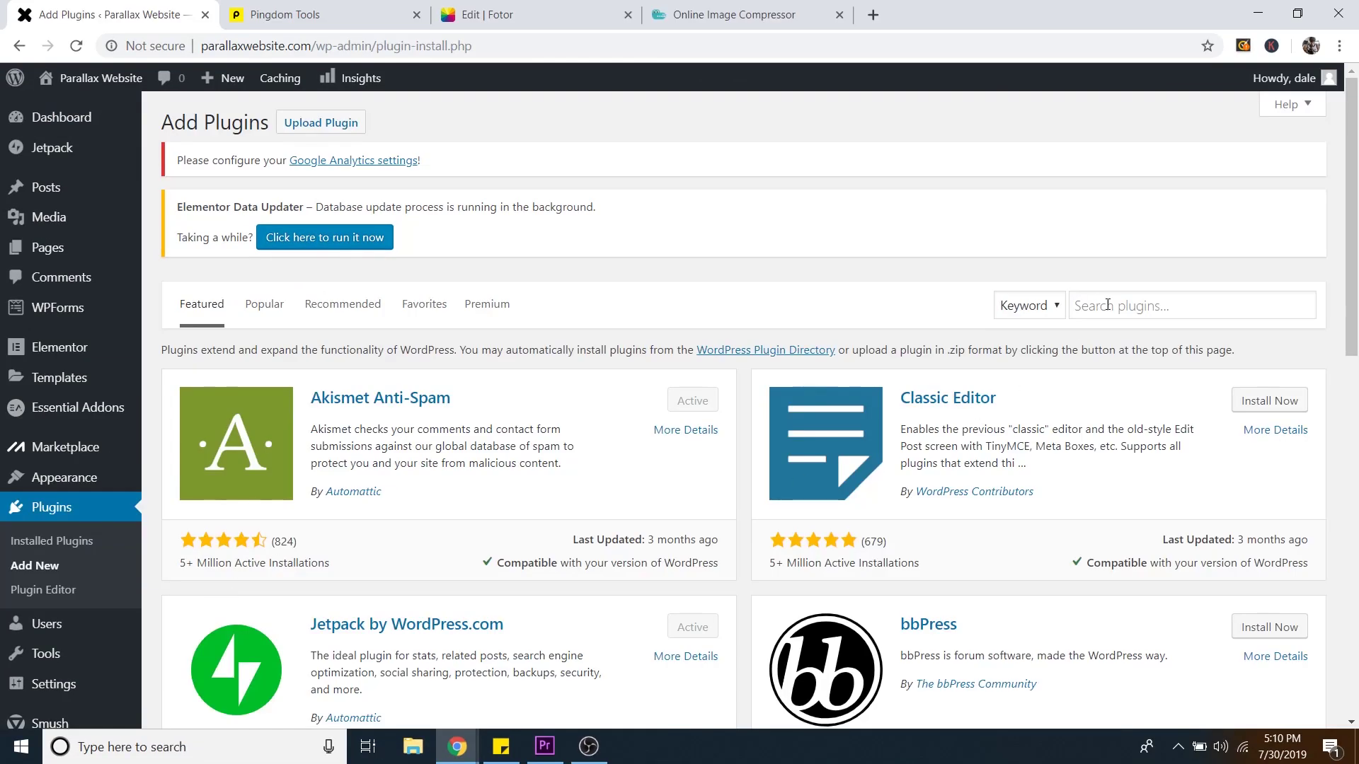
pyautogui.click(1107, 306)
pyautogui.write('Wp')
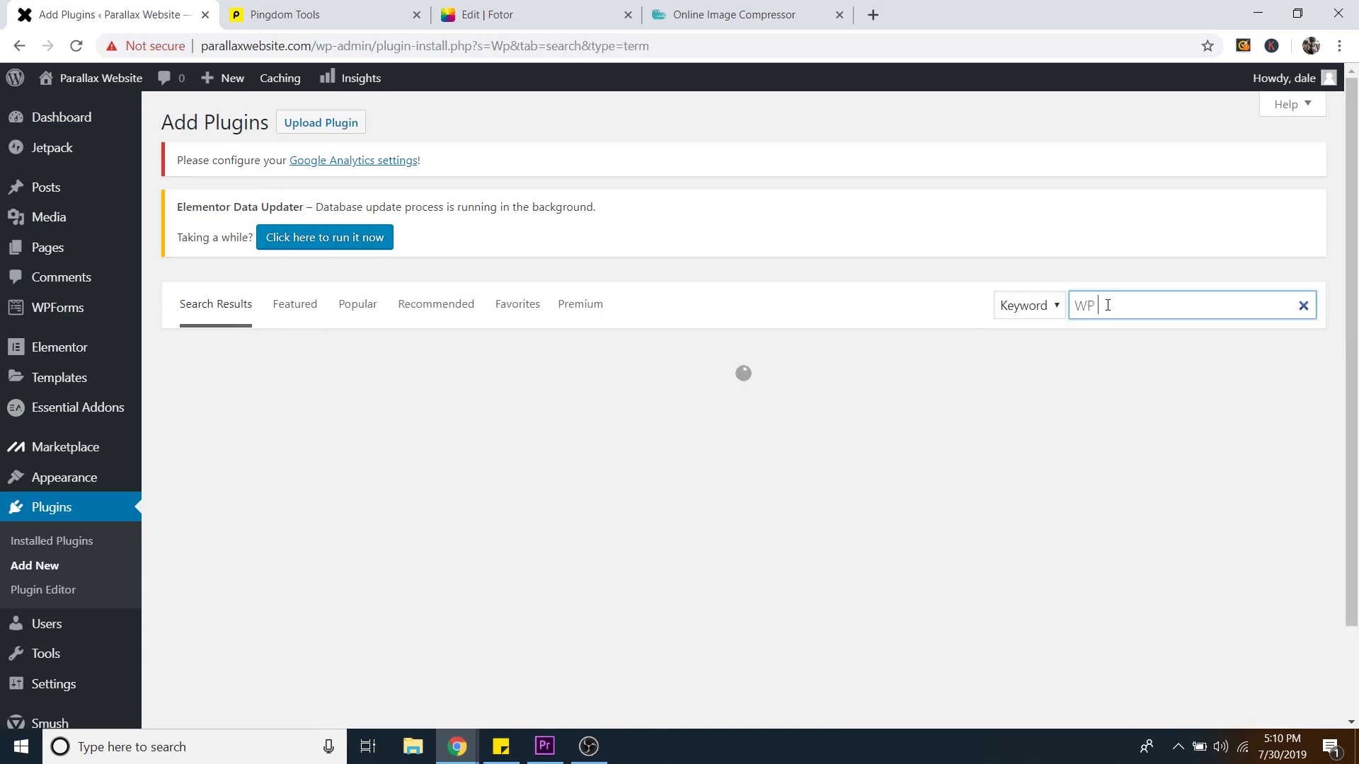
pyautogui.write(' Fastest Cache')
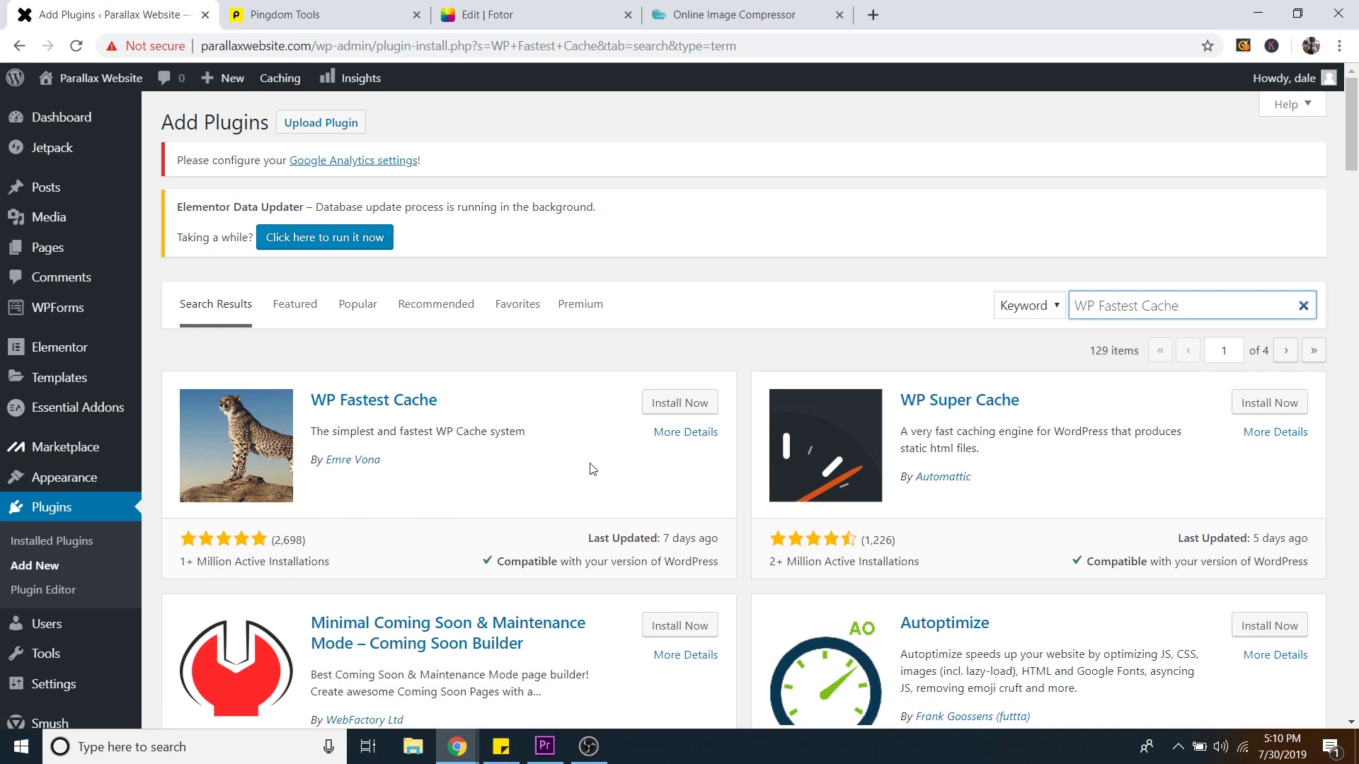
pyautogui.click(675, 408)
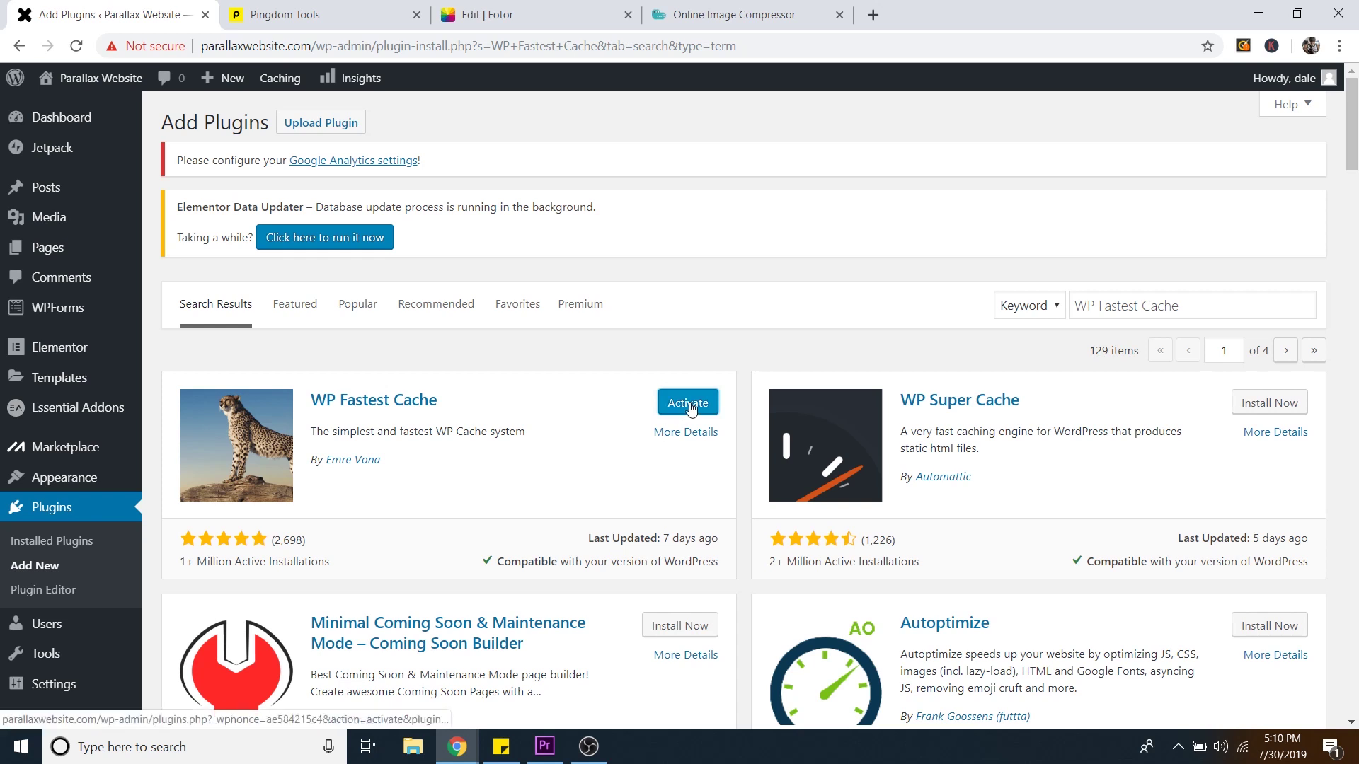
pyautogui.click(690, 407)
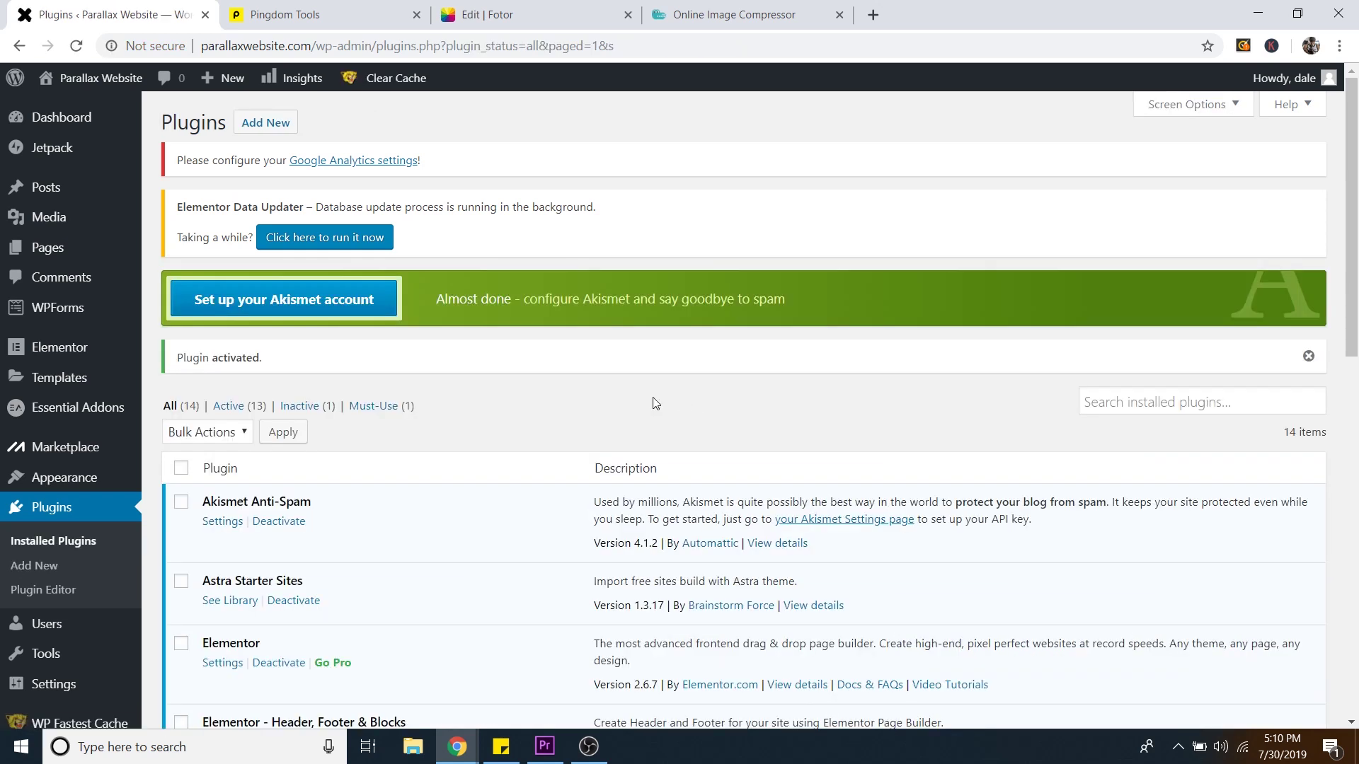
# Step: Open the WP Fastest Cache settings and enable Cache System, Preload, Logged-in Users, Mobile, and New Post with Clear All Cache
pyautogui.scroll(-3, 61, 446)
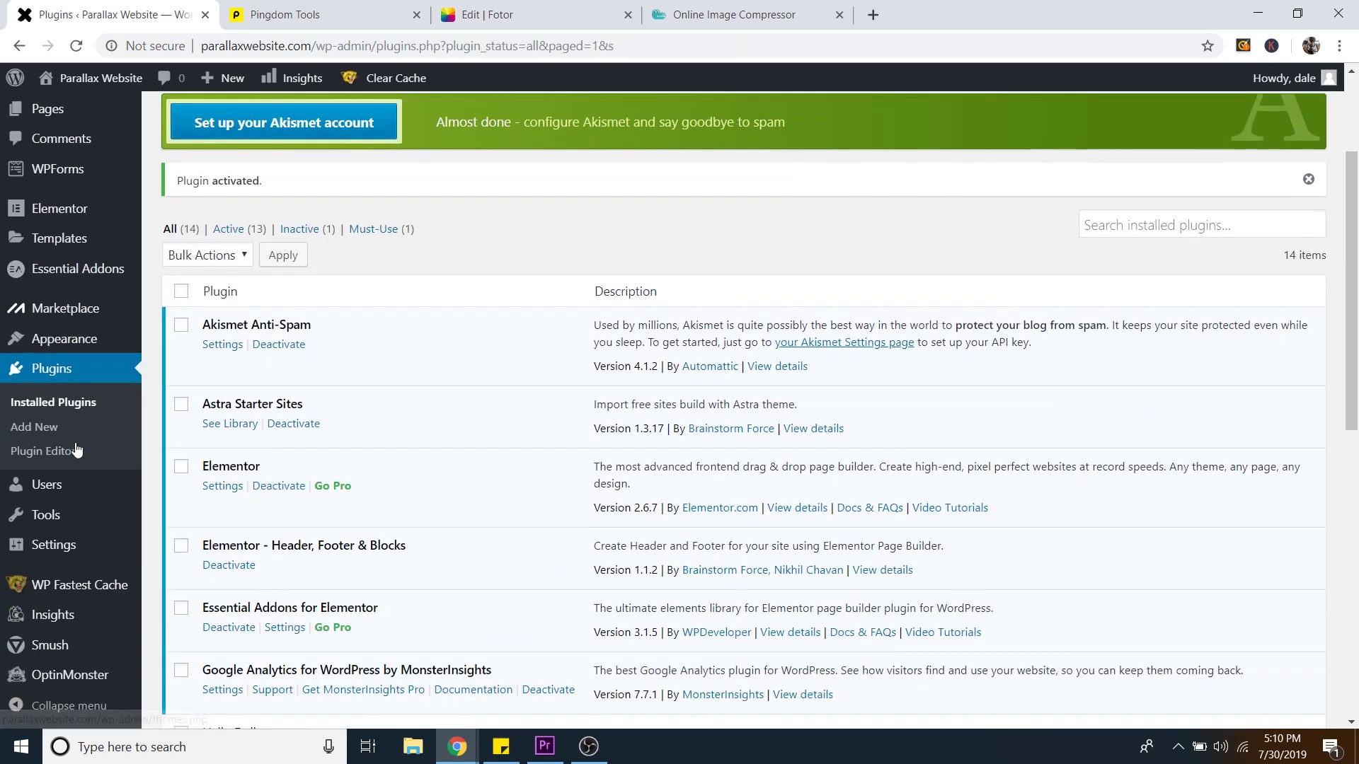
pyautogui.click(92, 588)
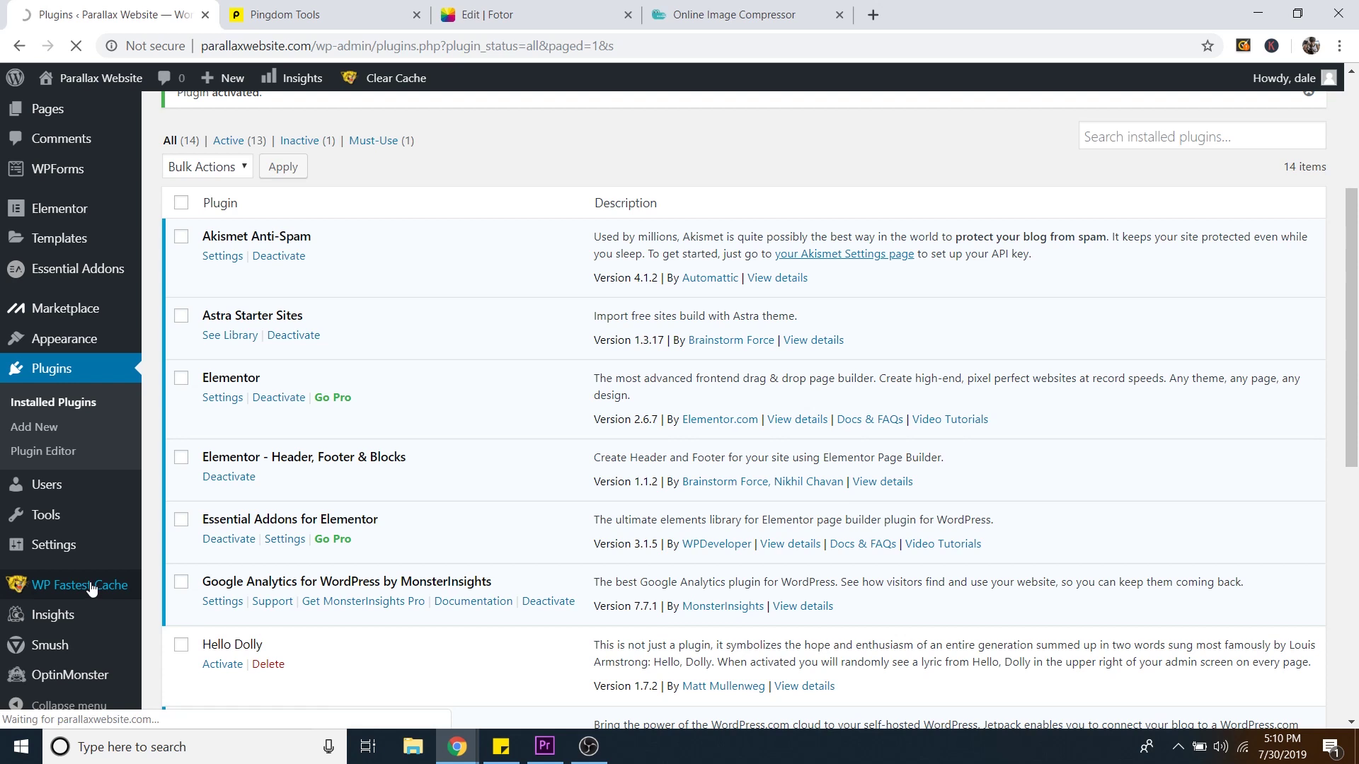
pyautogui.scroll(-2, 814, 332)
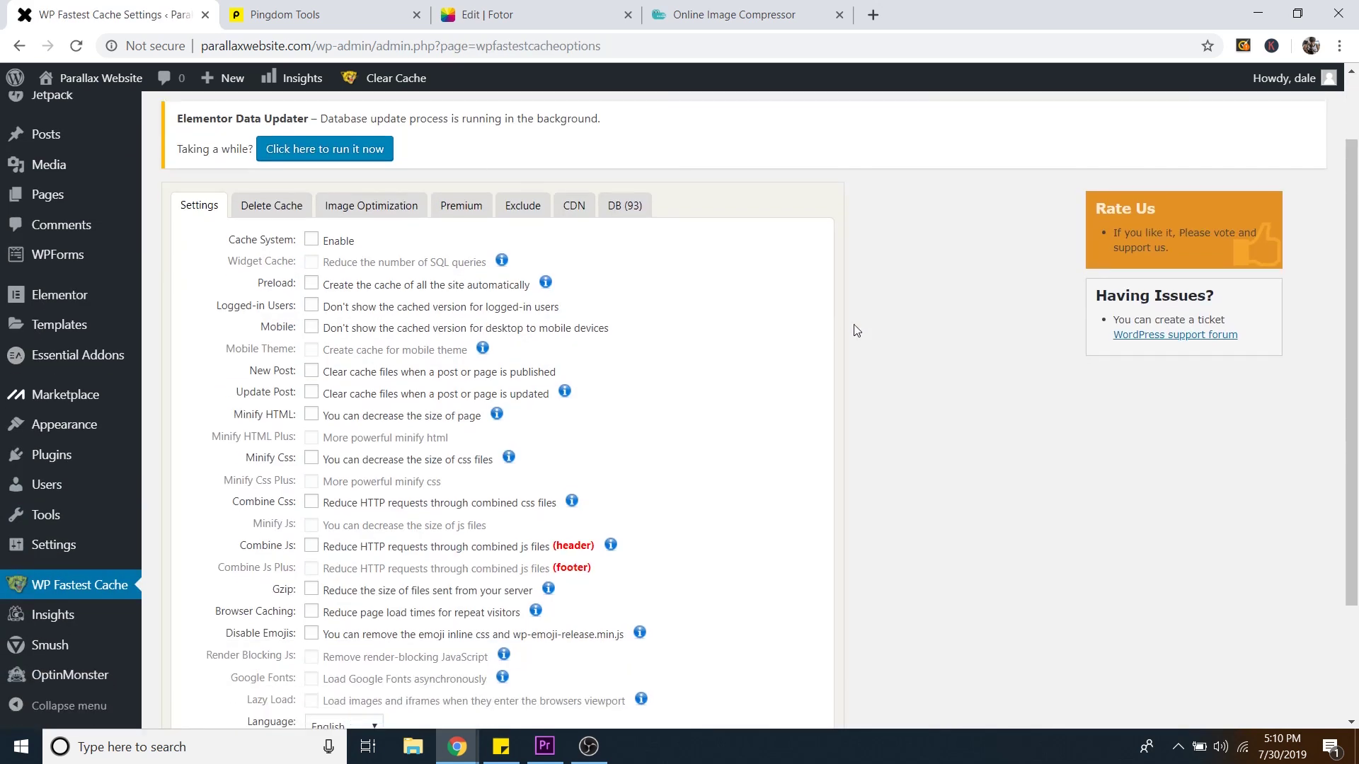
pyautogui.scroll(-1, 856, 330)
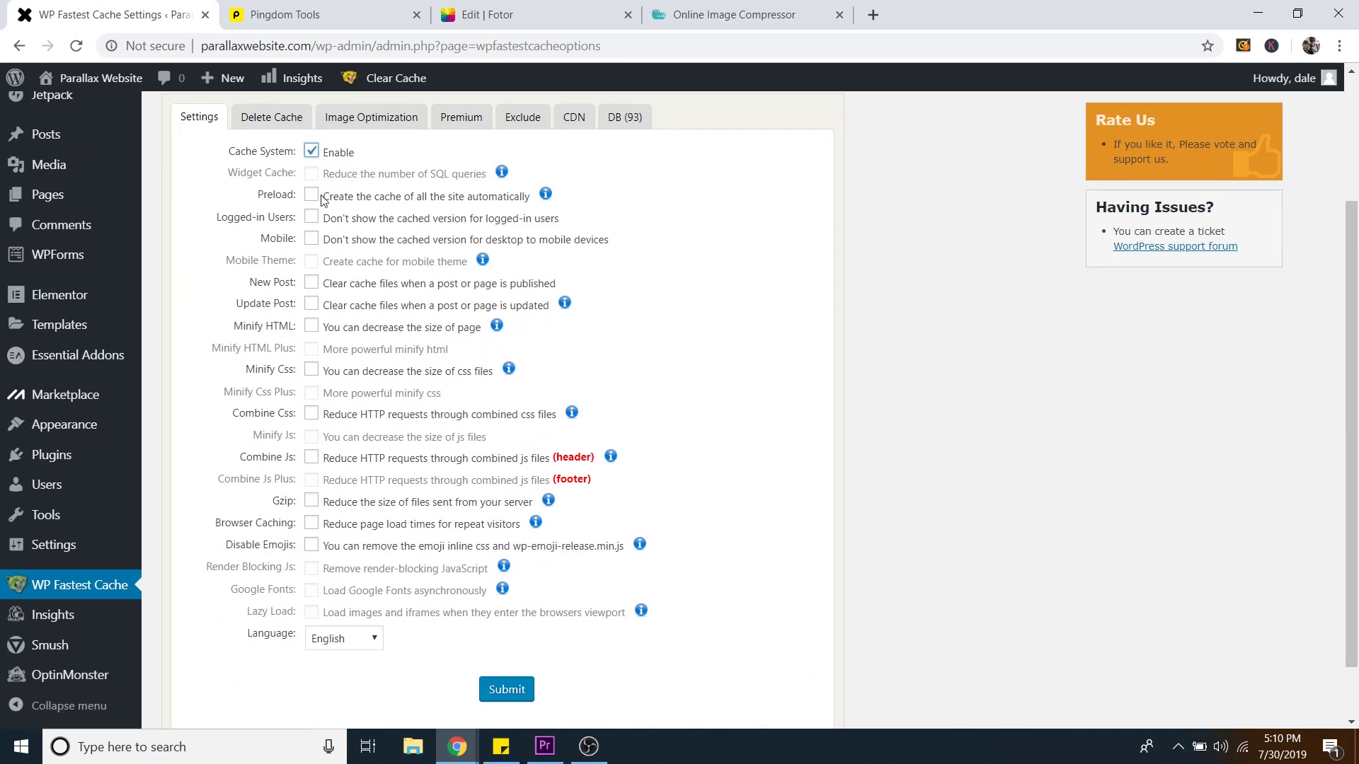
pyautogui.click(312, 217)
pyautogui.click(312, 238)
pyautogui.click(312, 283)
pyautogui.click(319, 195)
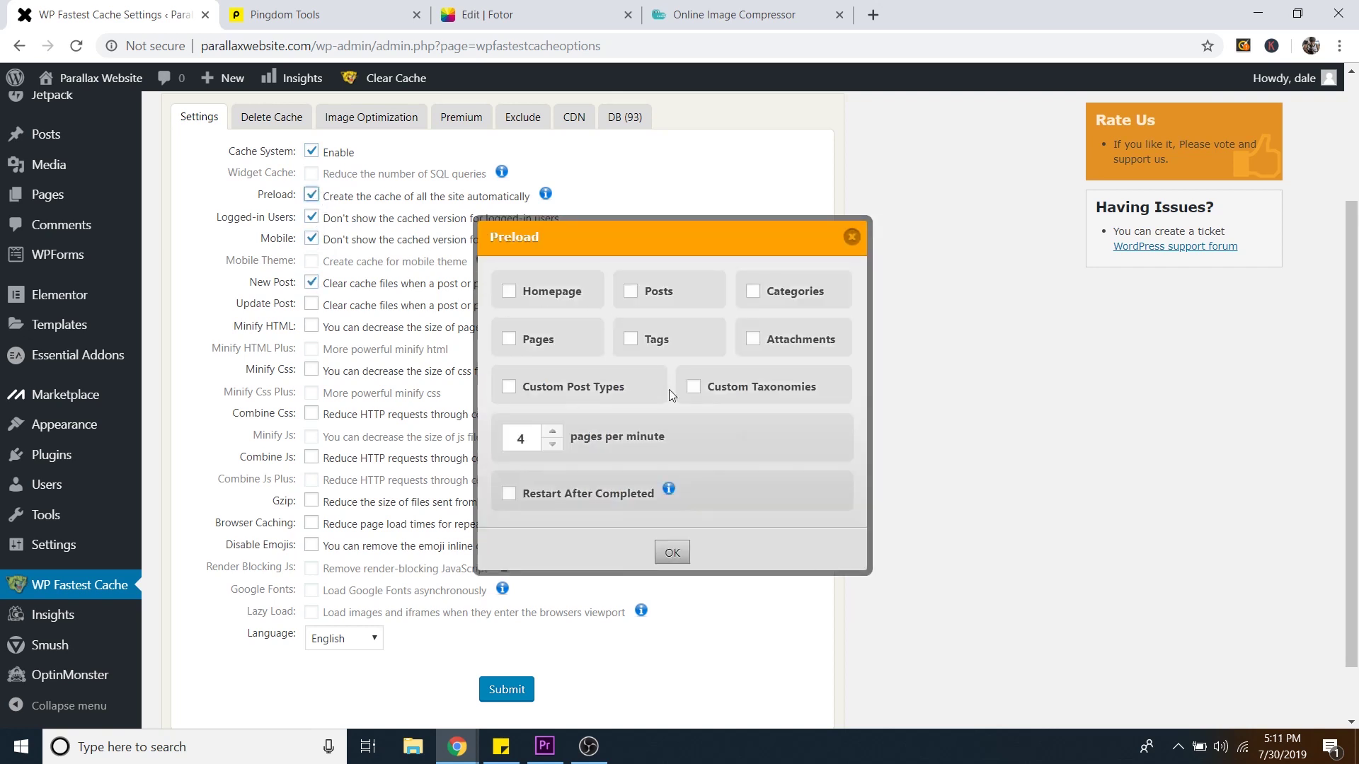
pyautogui.click(675, 552)
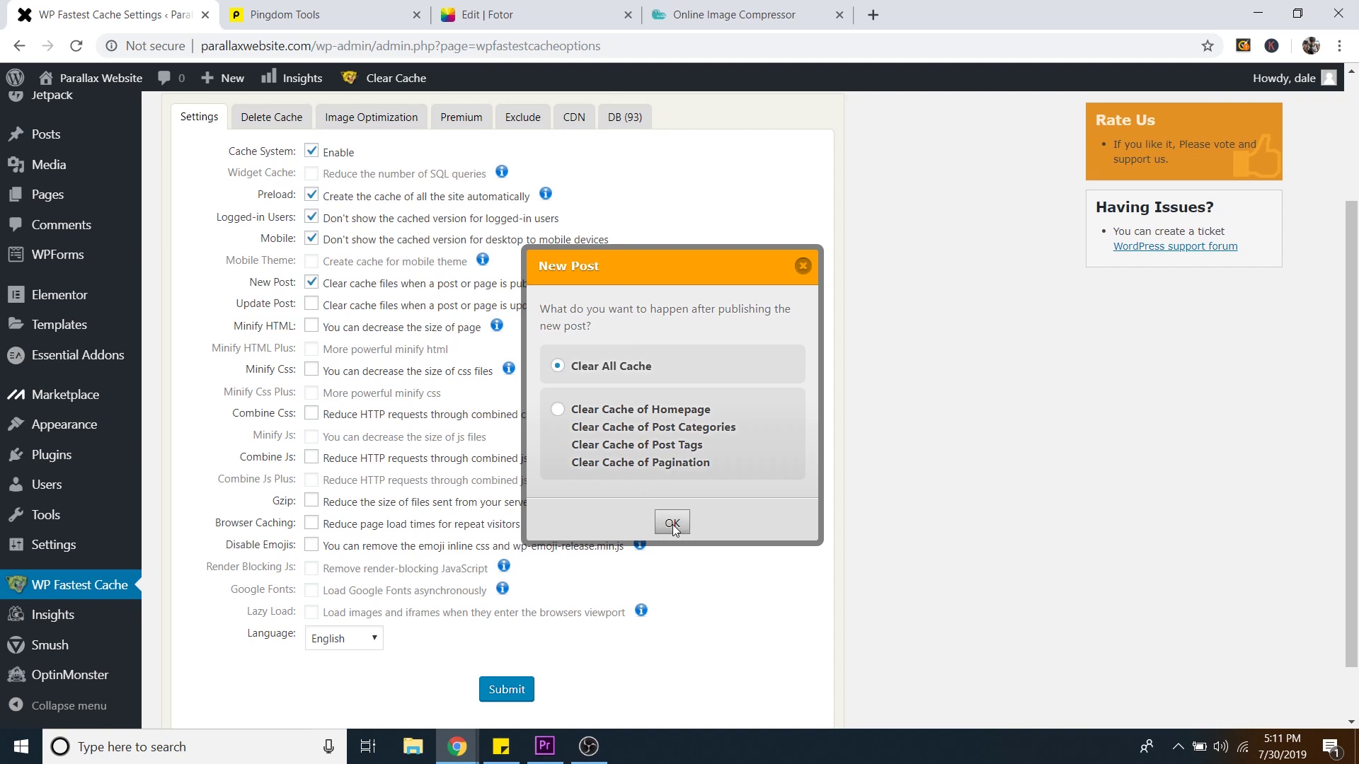
pyautogui.click(673, 524)
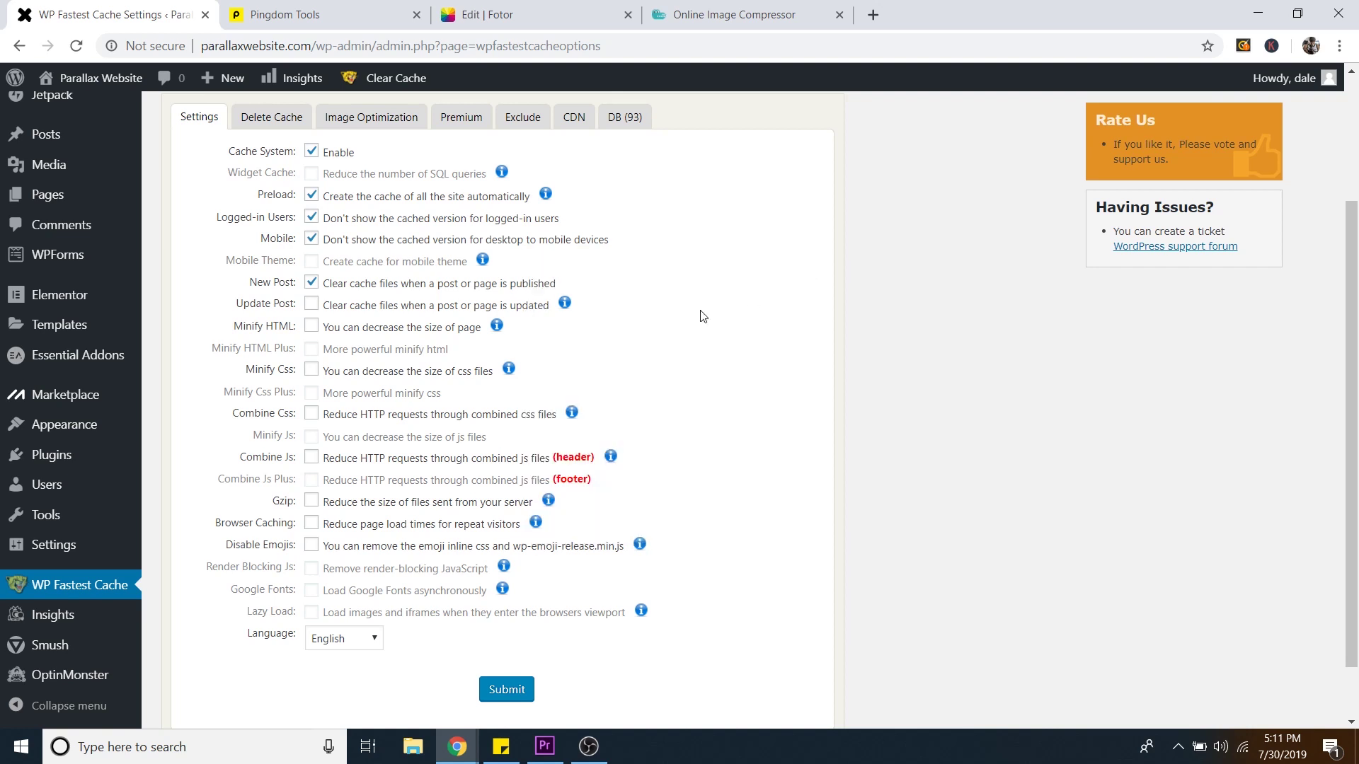
# Step: Enable Update Post, Minify HTML, Minify Css, Combine Css, Combine Js, Gzip, Browser Caching and Disable Emojis, and save the cache options
pyautogui.click(311, 304)
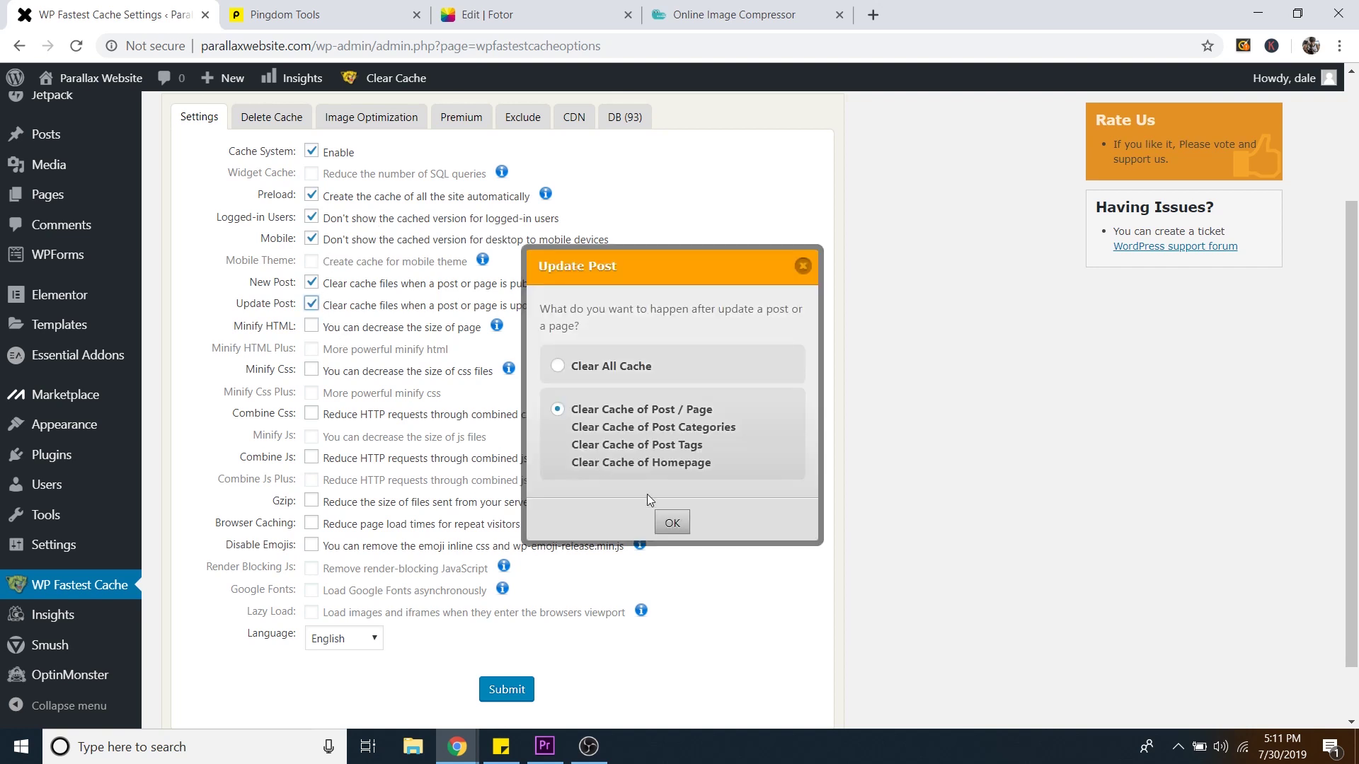
pyautogui.click(663, 520)
pyautogui.click(311, 326)
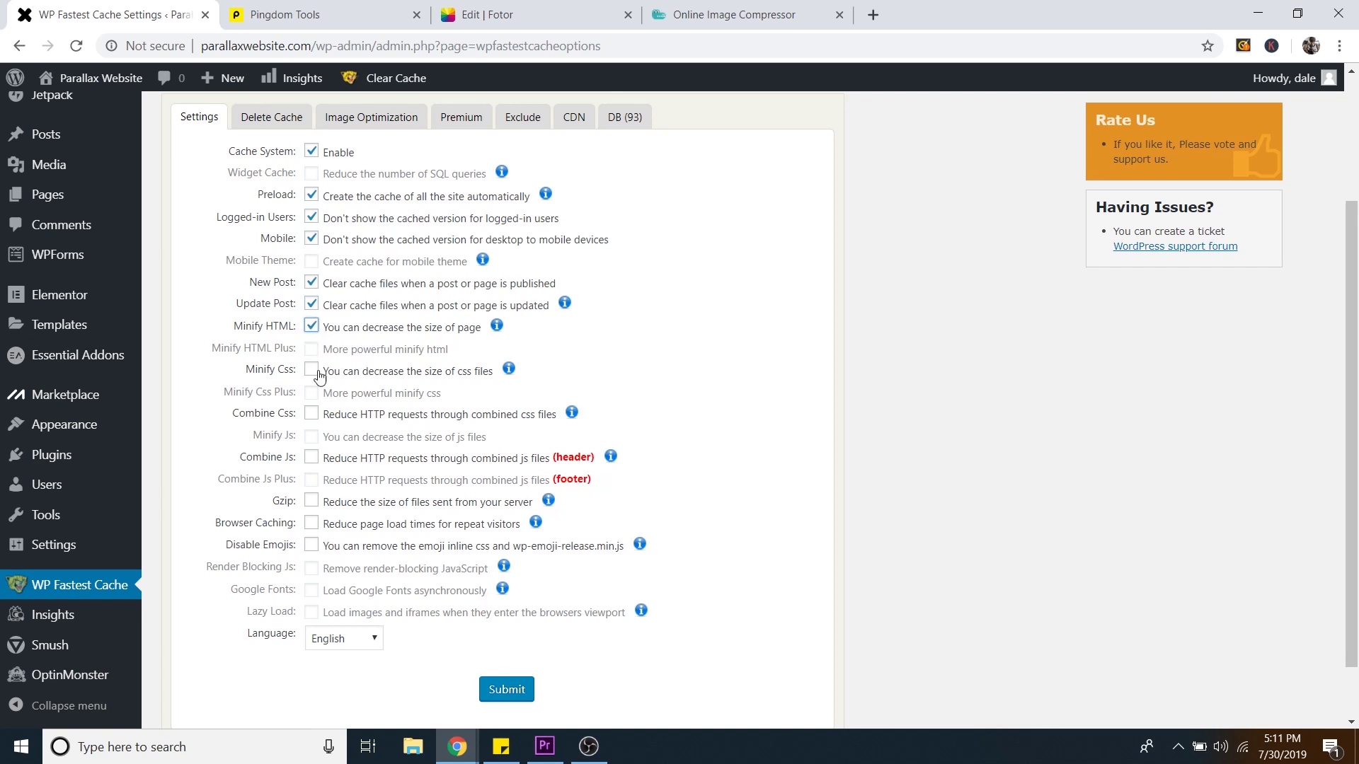
pyautogui.click(310, 369)
pyautogui.click(311, 415)
pyautogui.click(311, 457)
pyautogui.click(312, 501)
pyautogui.click(311, 523)
pyautogui.click(312, 549)
pyautogui.click(512, 693)
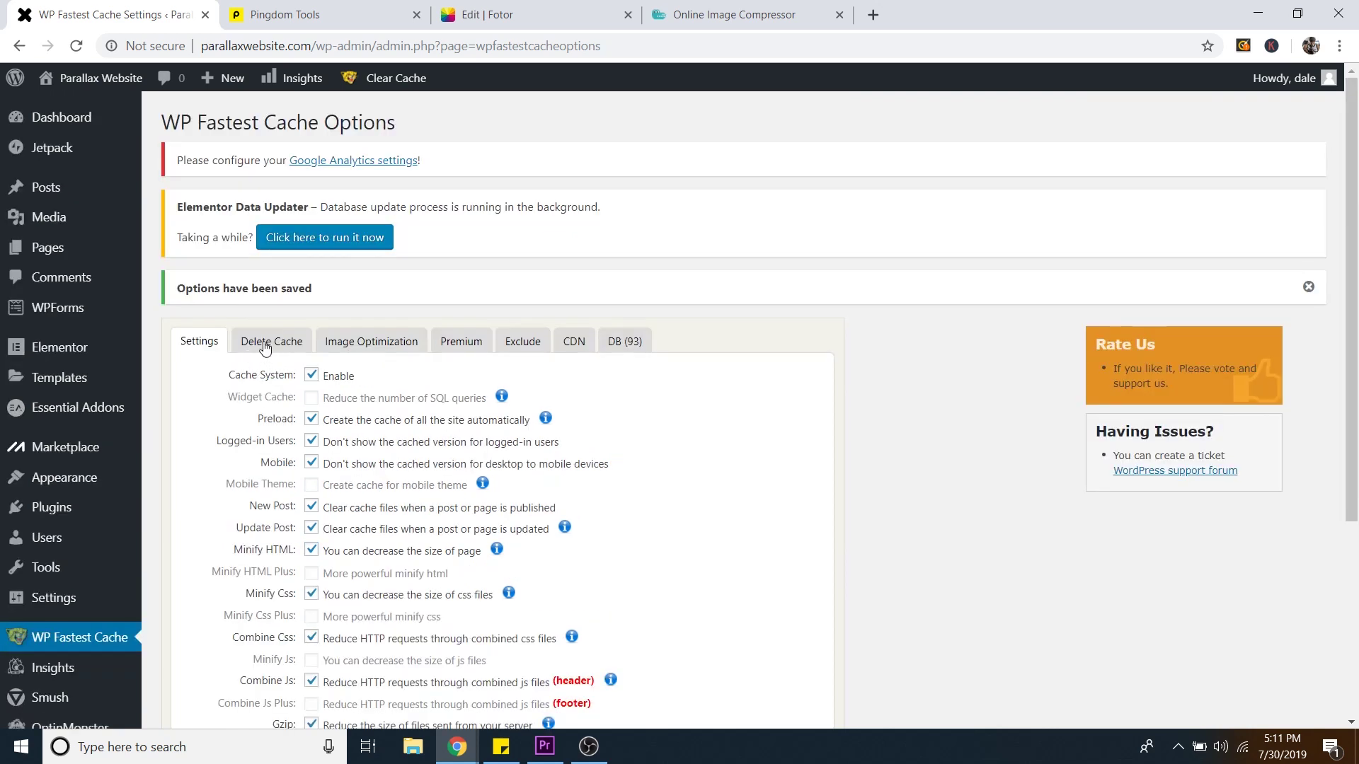
# Step: Delete all cache files of the site in WP Fastest Cache
pyautogui.click(265, 347)
pyautogui.scroll(-1, 454, 399)
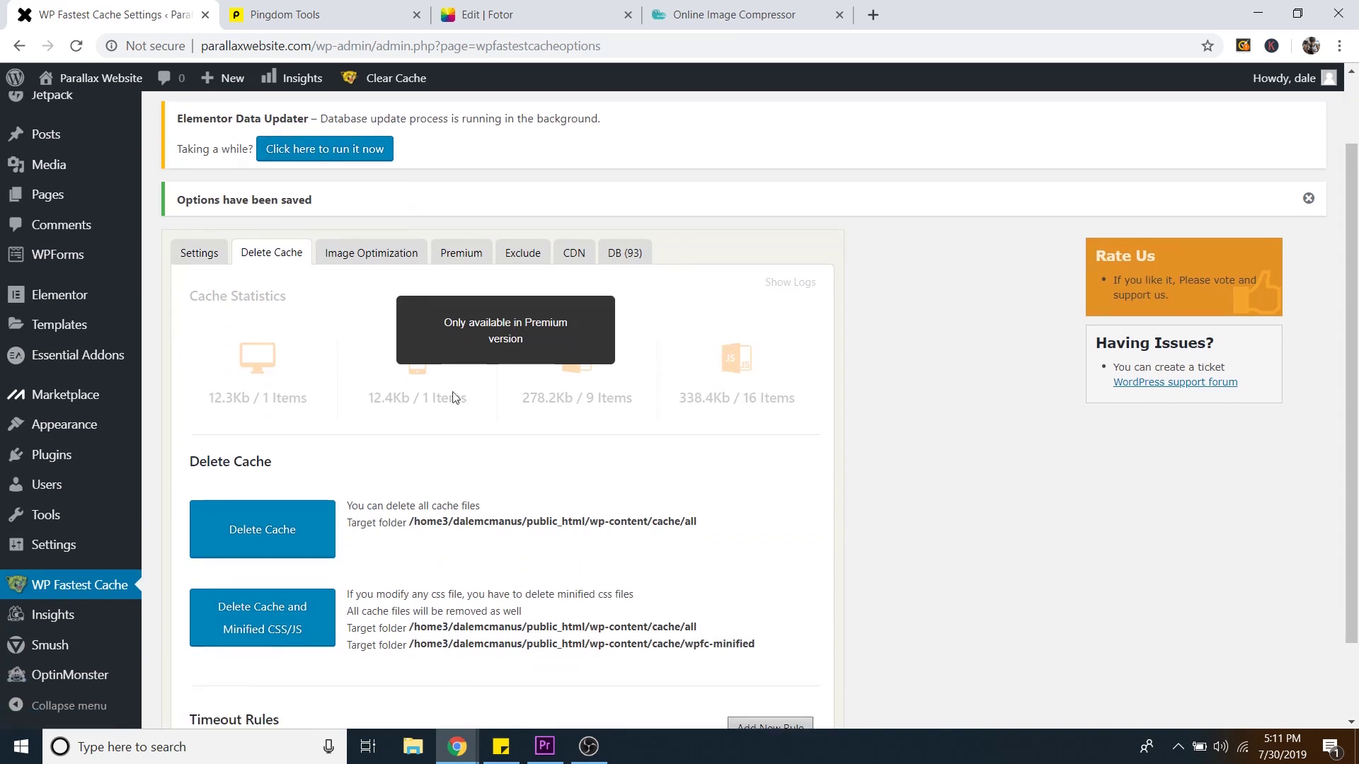
pyautogui.scroll(-2, 454, 398)
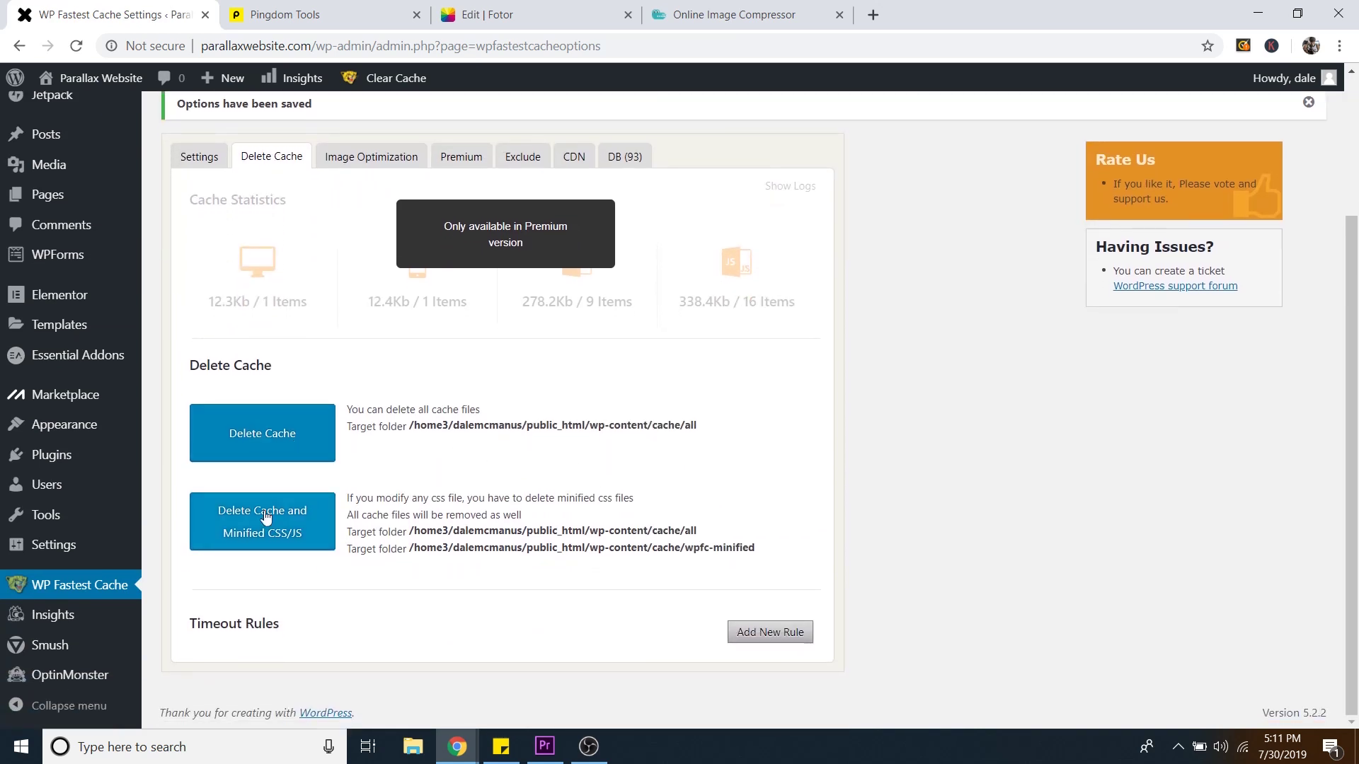
pyautogui.click(269, 442)
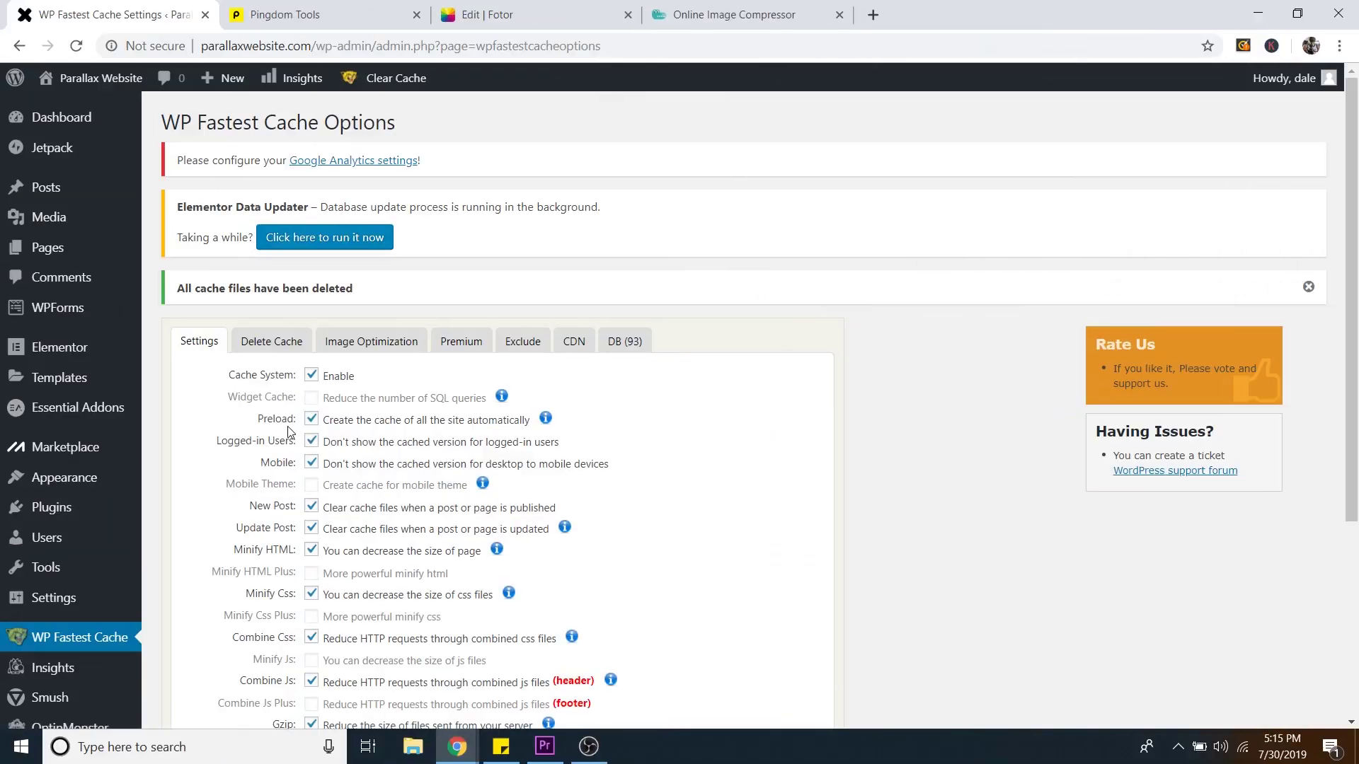
# Step: Open the list of installed plugins and select the inactive Hello Dolly plugin
pyautogui.moveTo(78, 506)
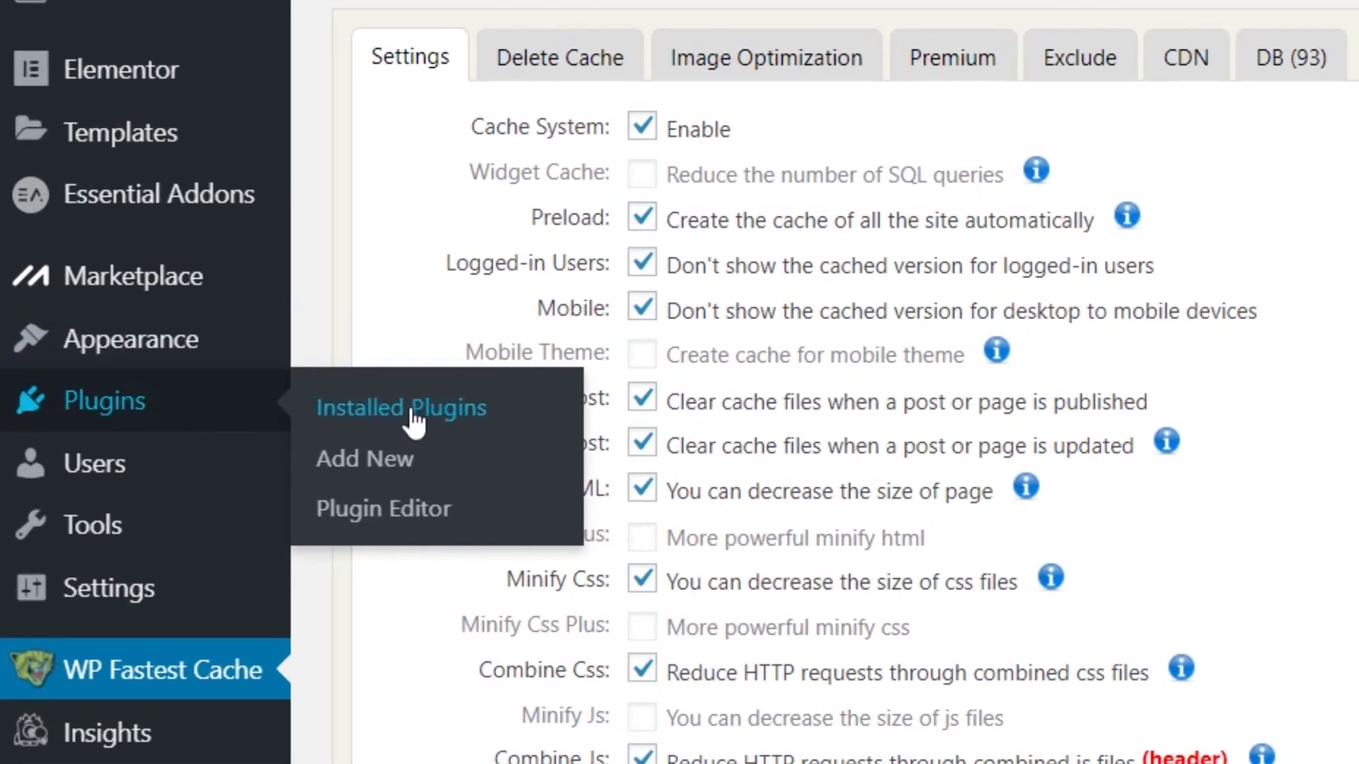
pyautogui.click(421, 418)
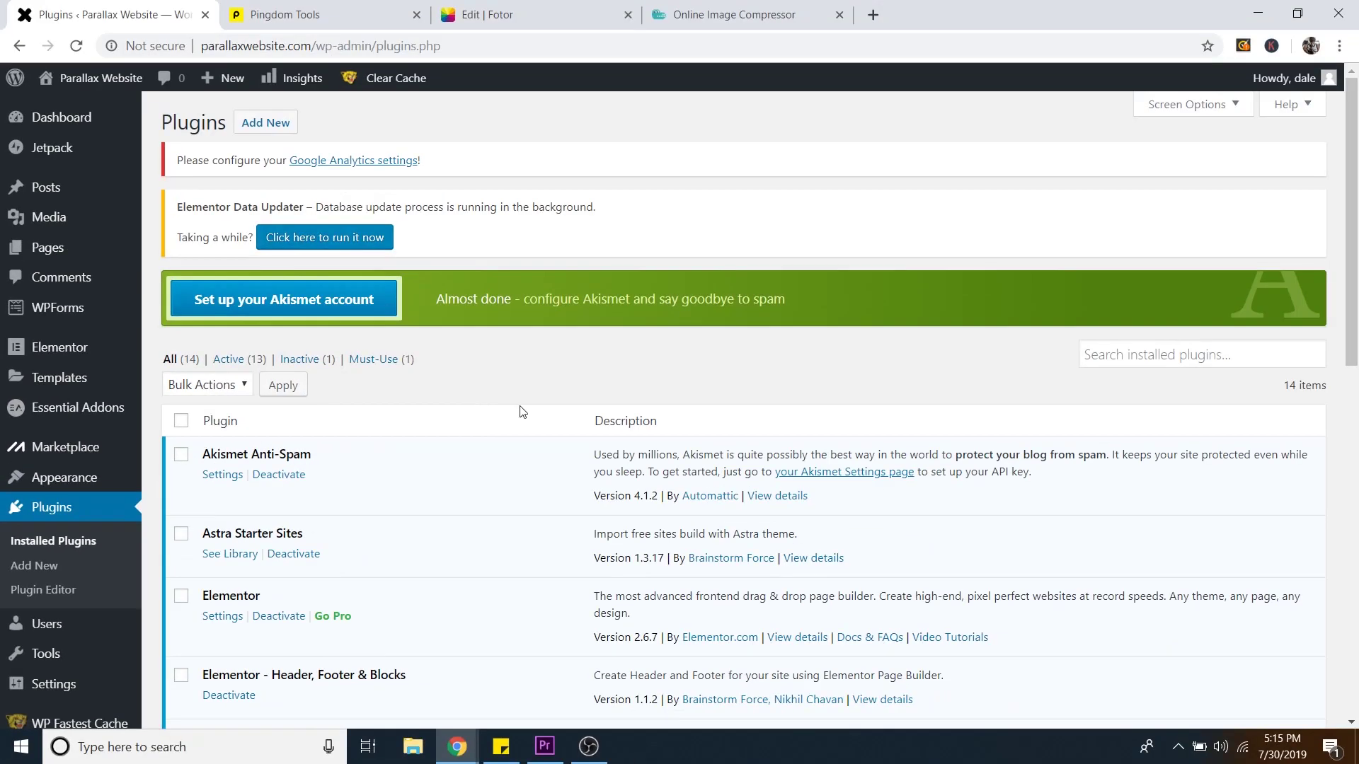
pyautogui.scroll(-3, 495, 414)
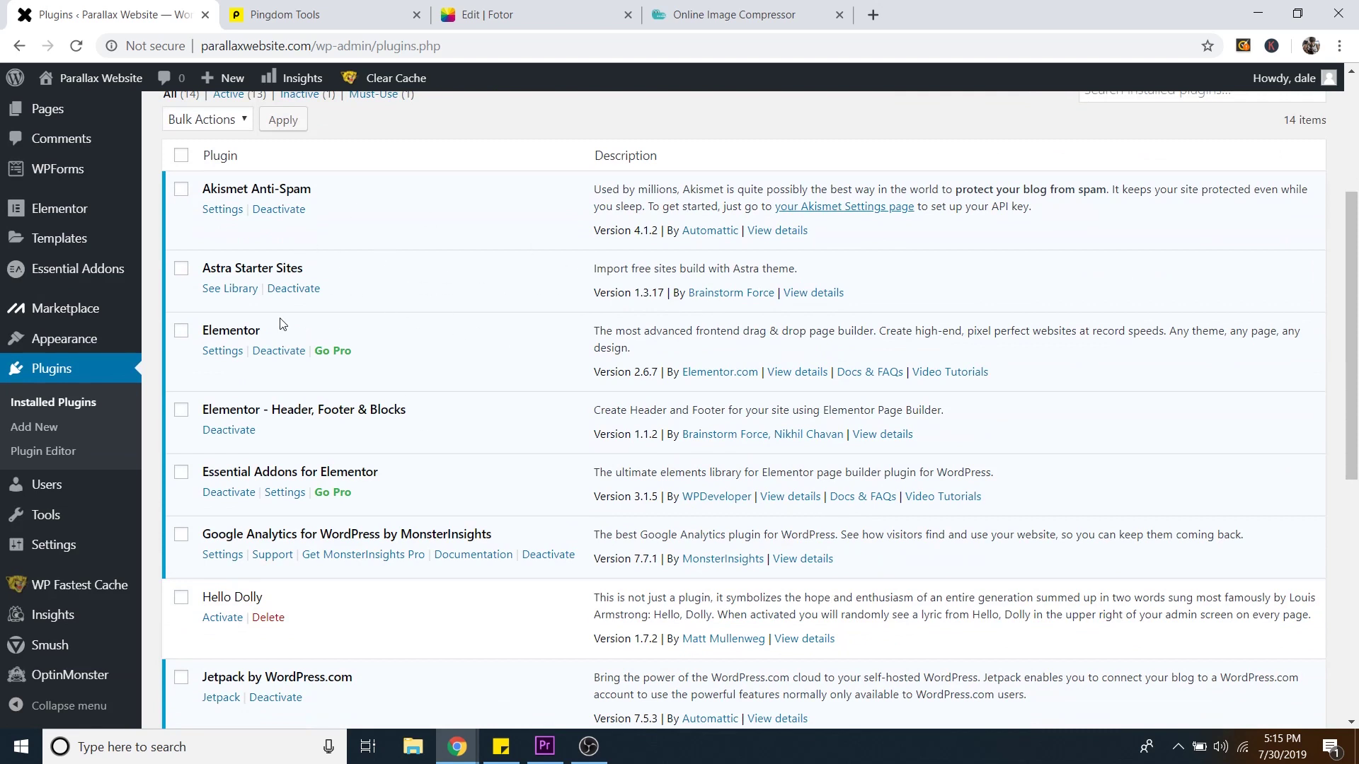
pyautogui.scroll(-1, 281, 324)
pyautogui.click(182, 509)
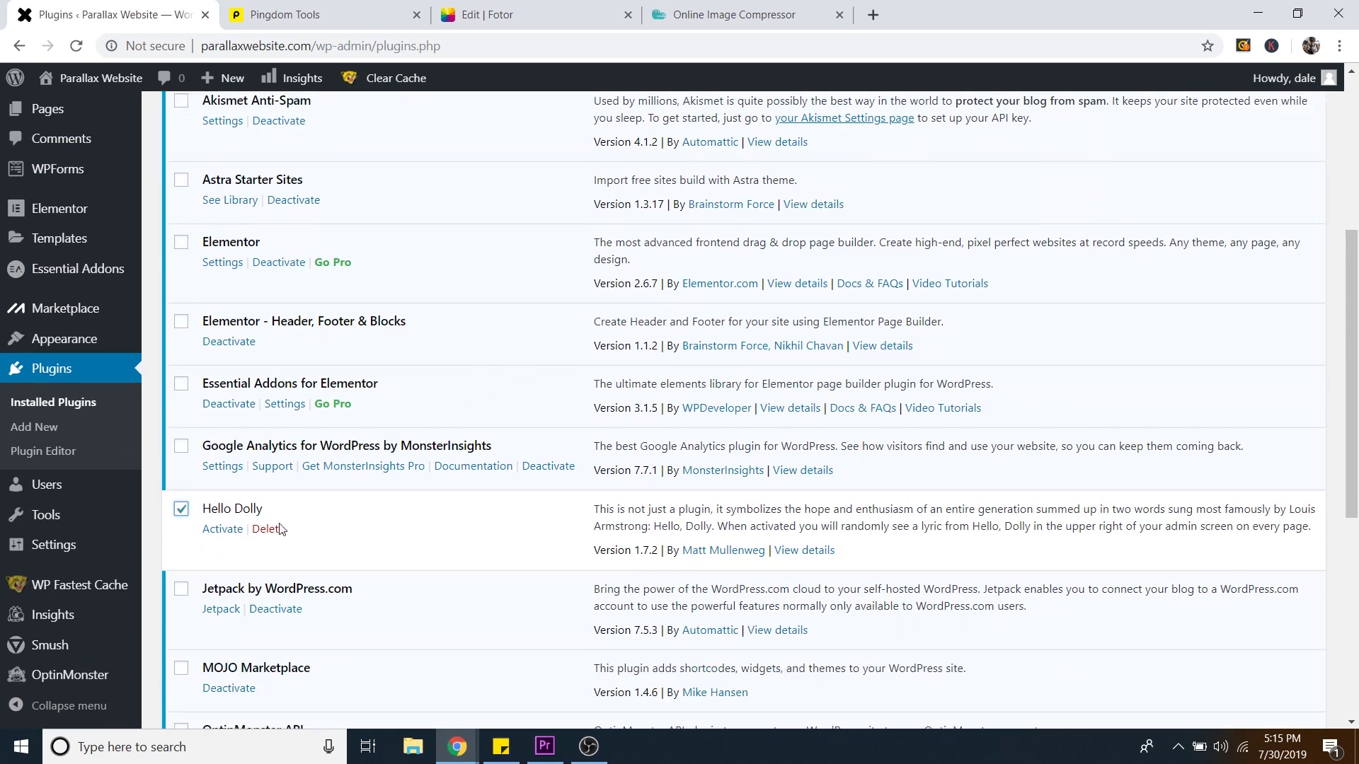
pyautogui.scroll(3, 552, 460)
pyautogui.scroll(-1, 467, 446)
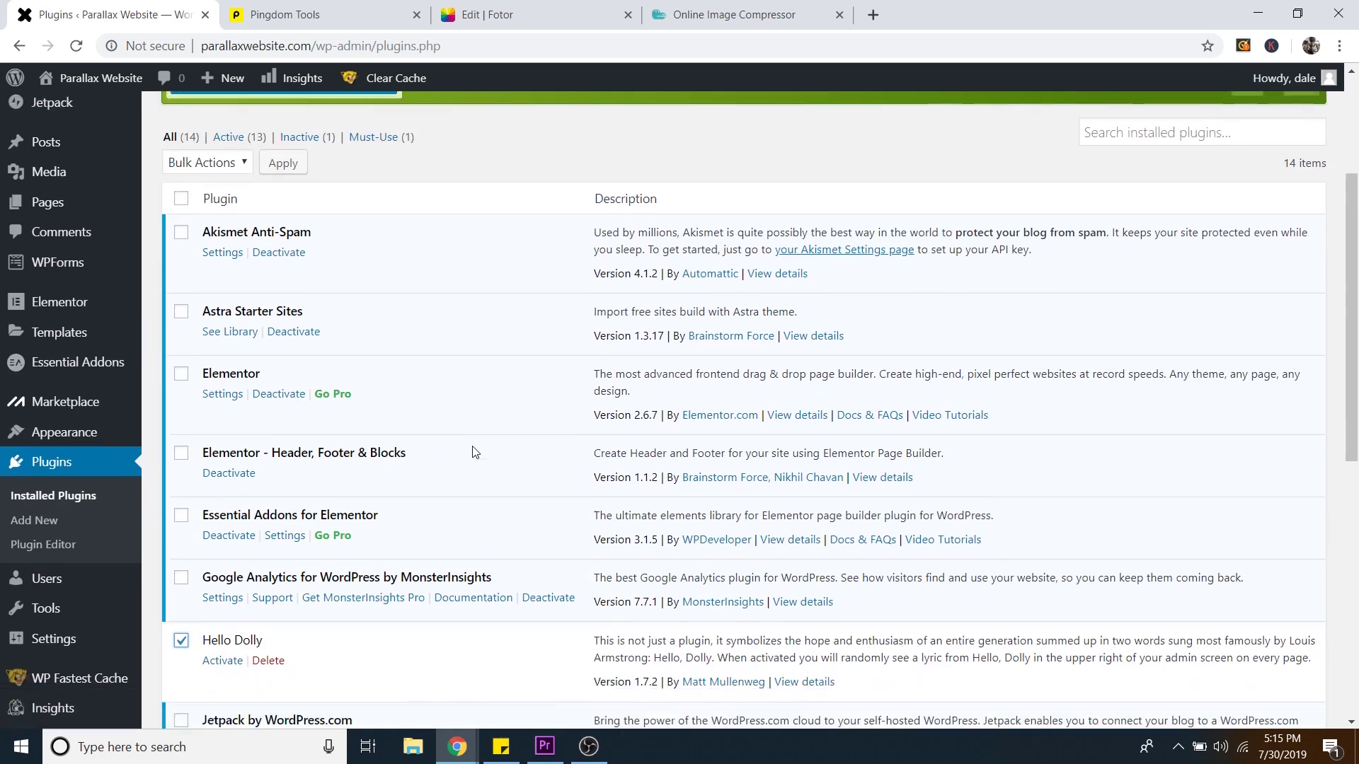
pyautogui.scroll(-1, 474, 453)
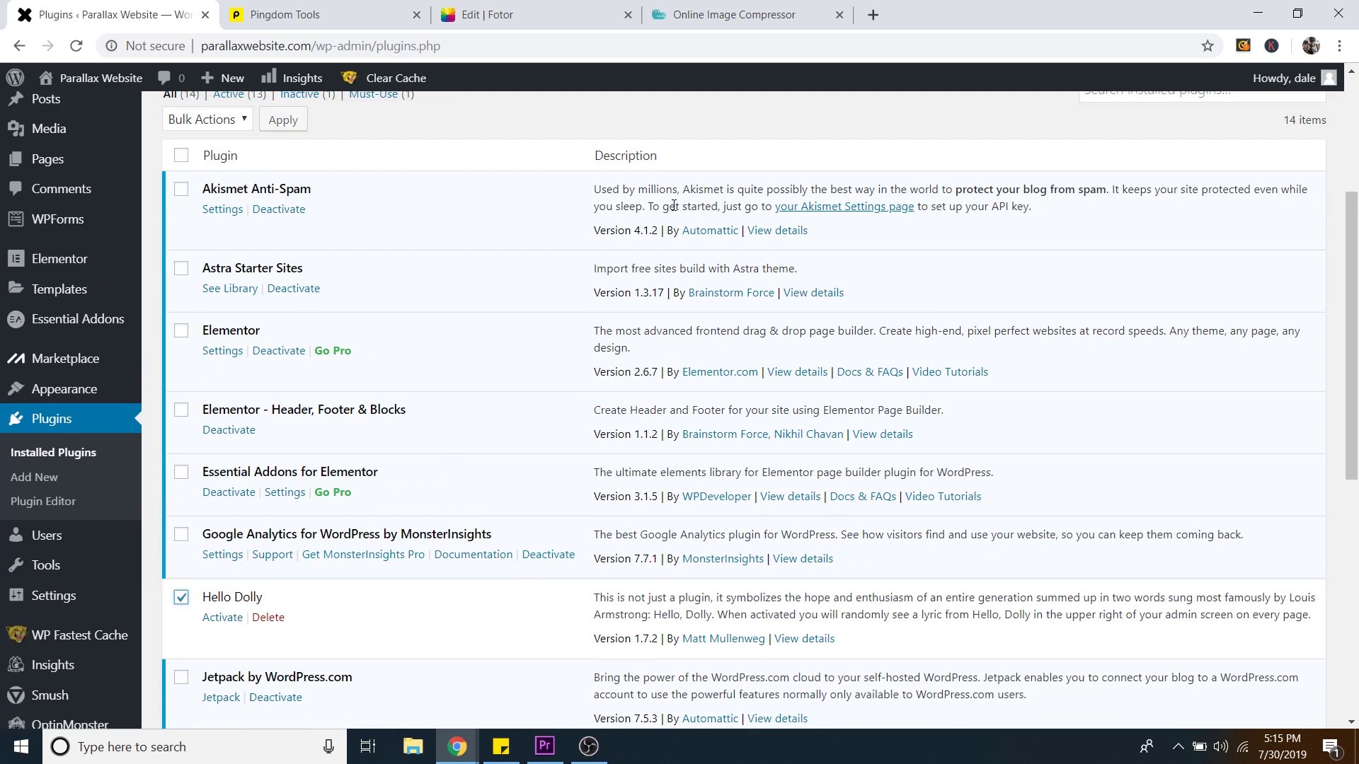
# Step: Select the Akismet Anti-Spam and Smush plugins and deactivate them with one bulk action
pyautogui.moveTo(674, 205); pyautogui.dragTo(1026, 211)
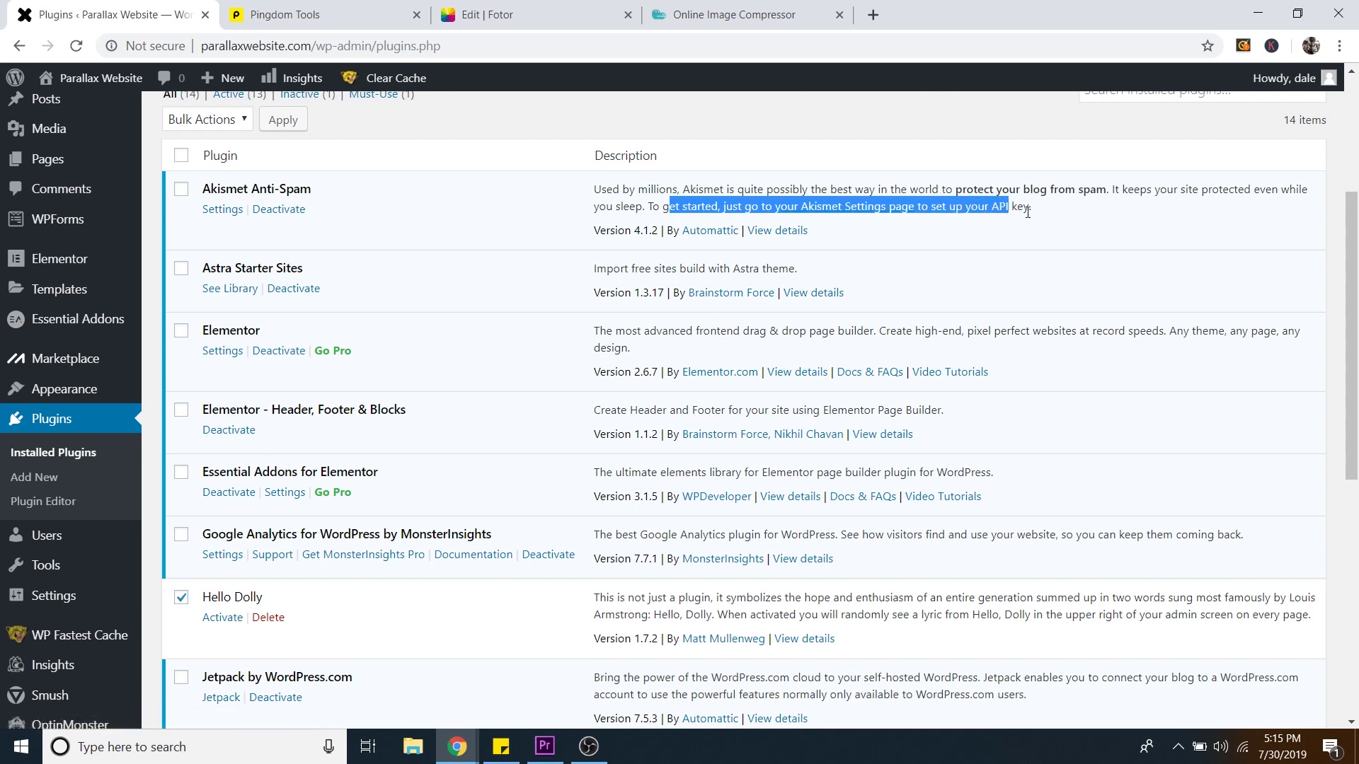
pyautogui.click(1027, 212)
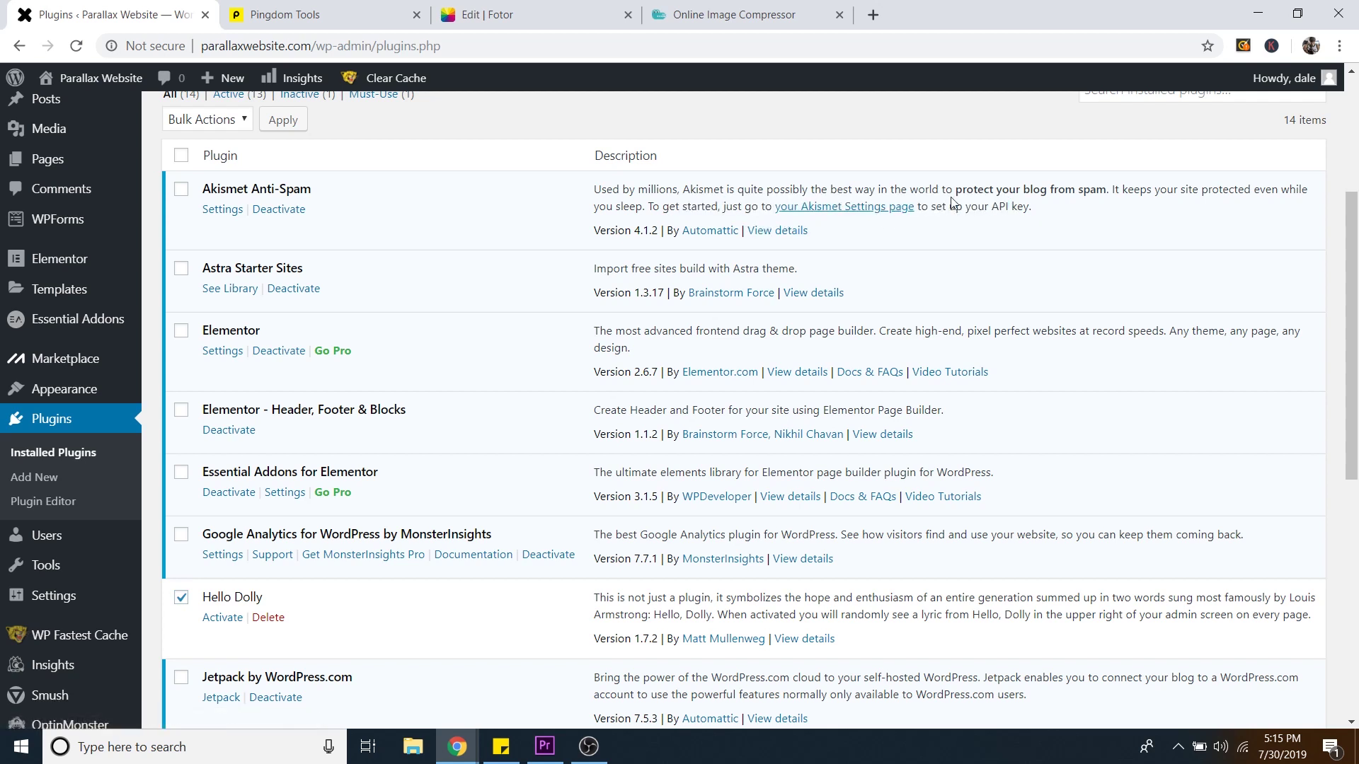
pyautogui.click(184, 194)
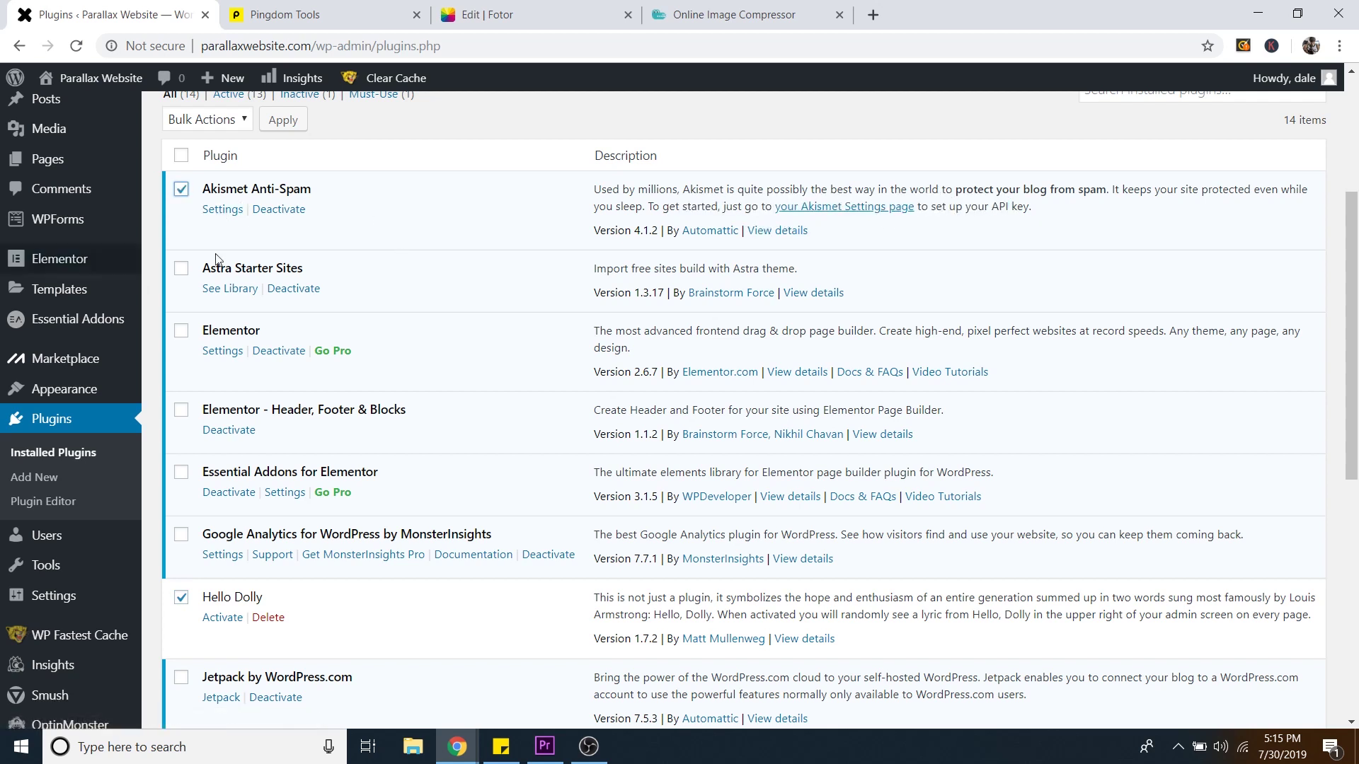
pyautogui.scroll(-6, 404, 364)
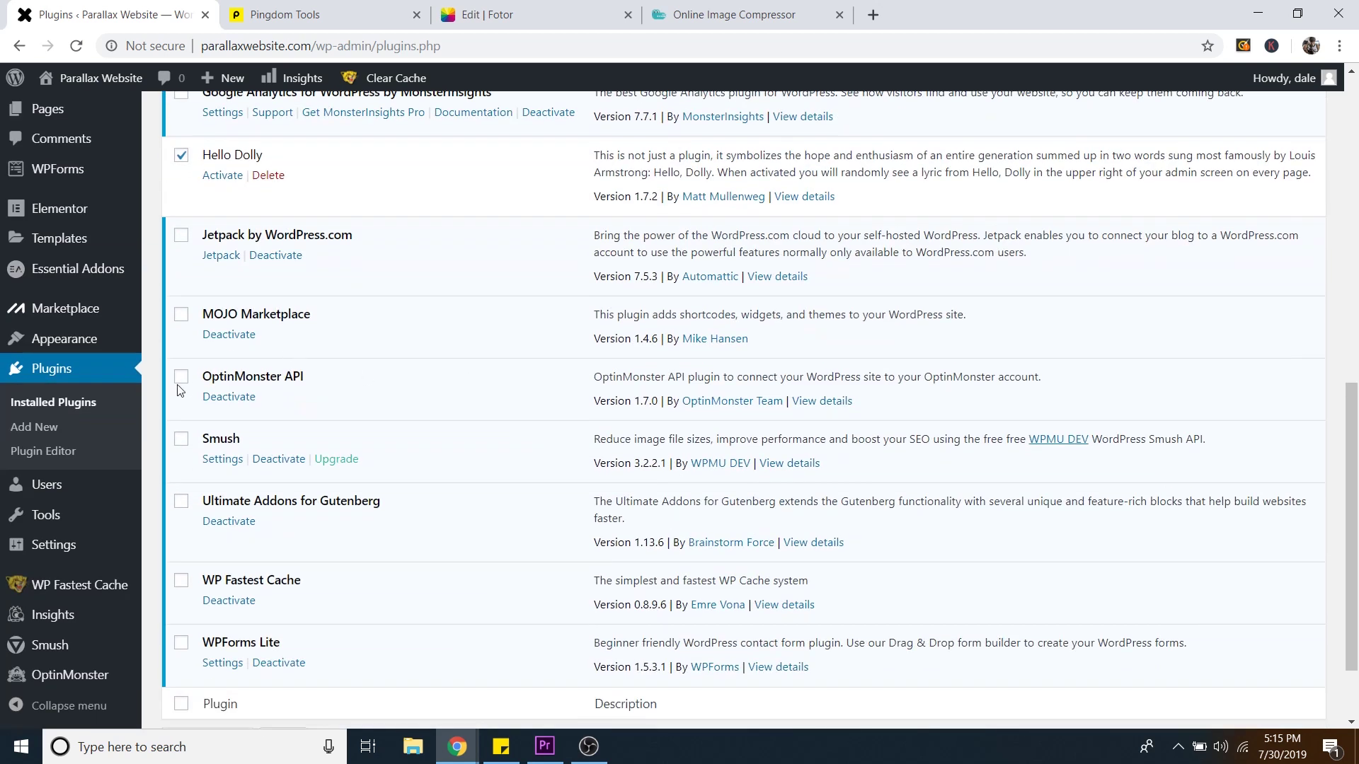
pyautogui.scroll(-2, 179, 390)
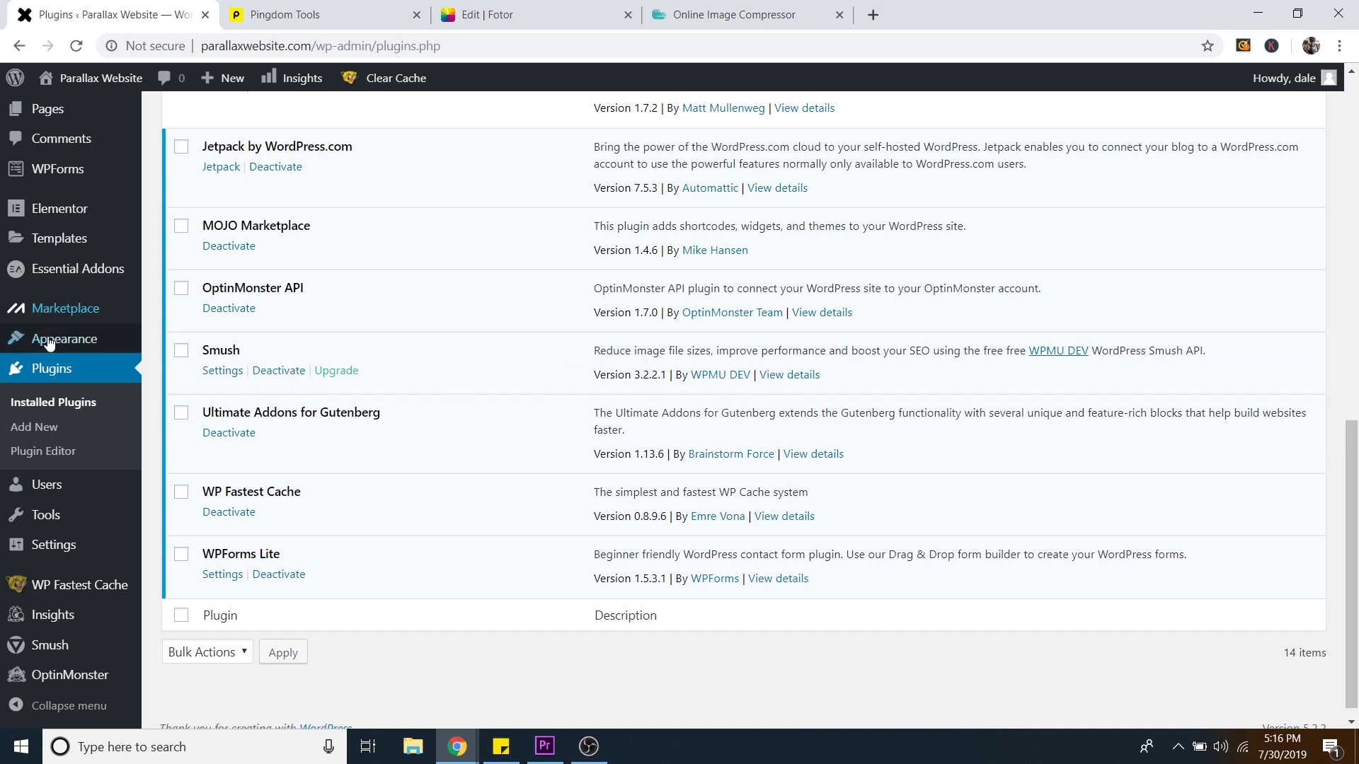
pyautogui.click(181, 350)
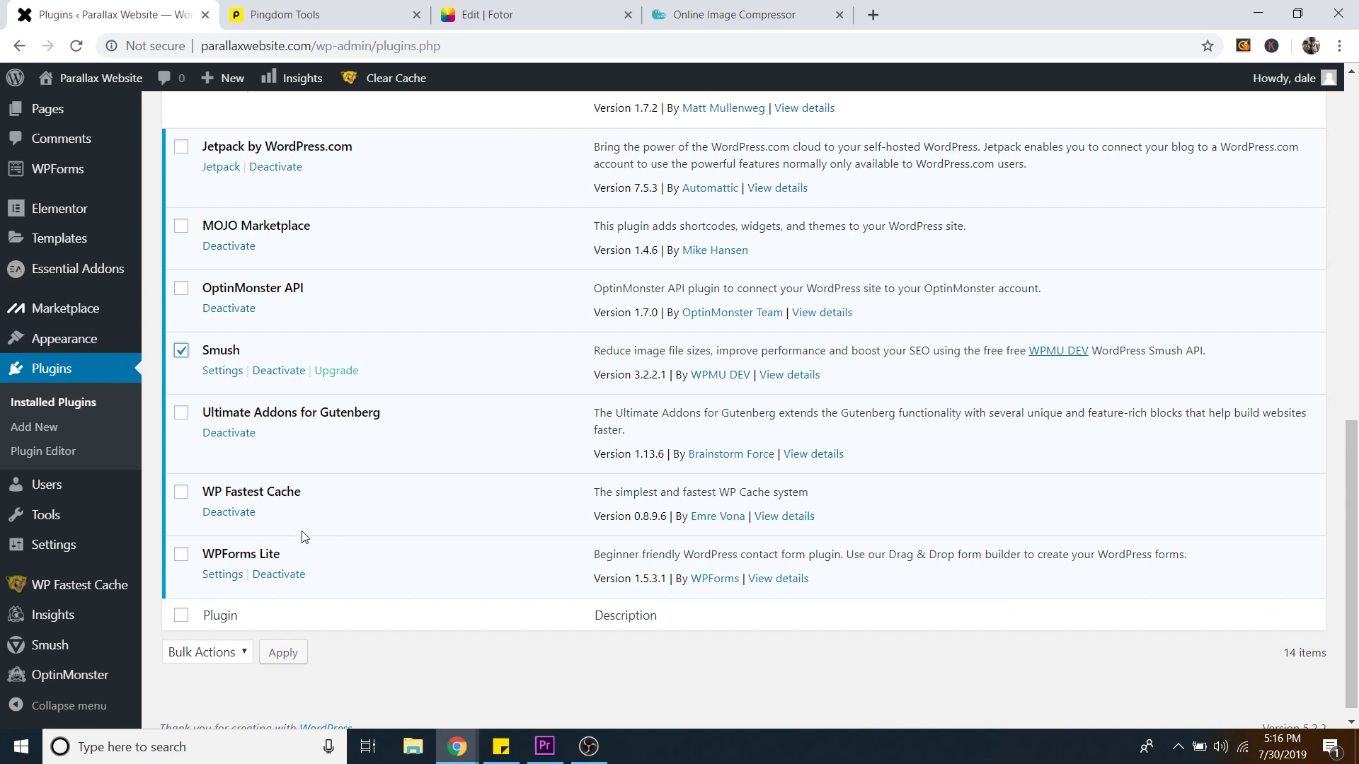
pyautogui.scroll(10, 278, 409)
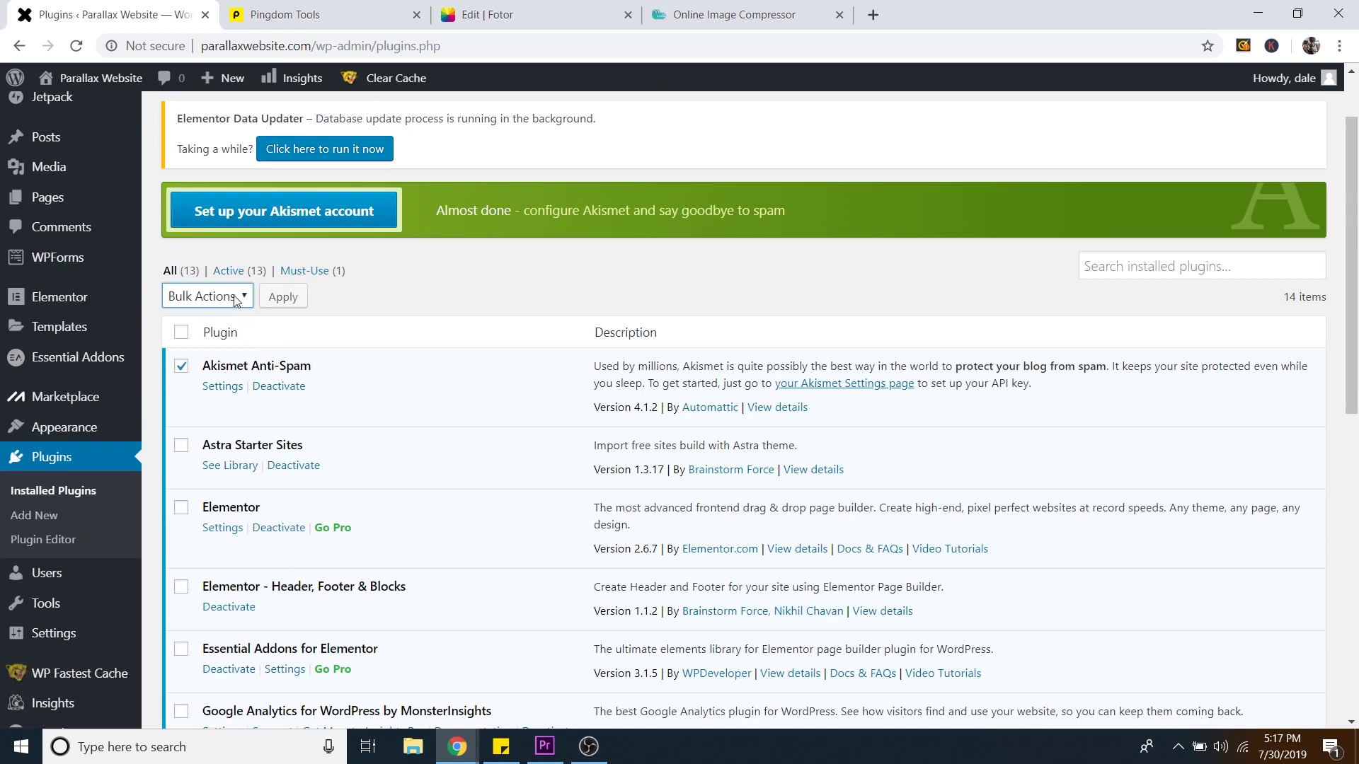
pyautogui.click(245, 300)
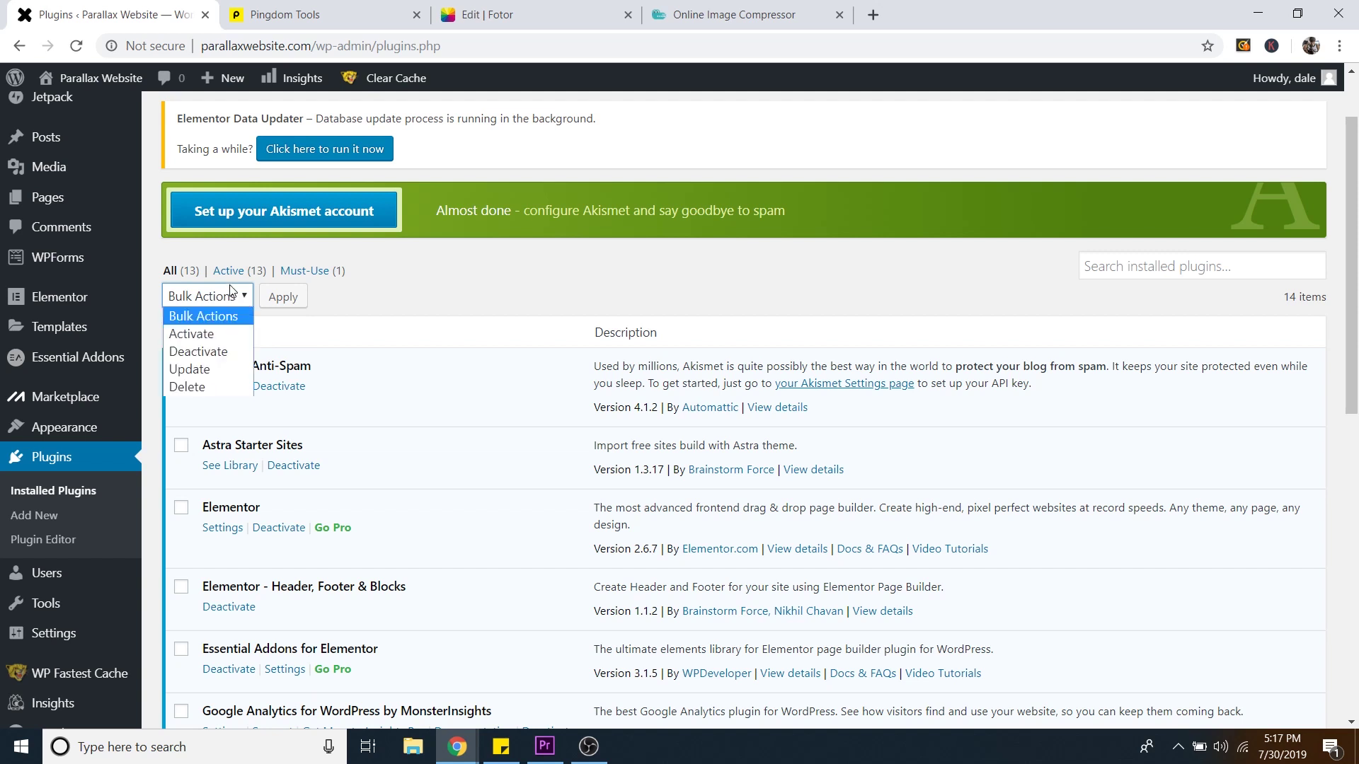
pyautogui.click(215, 352)
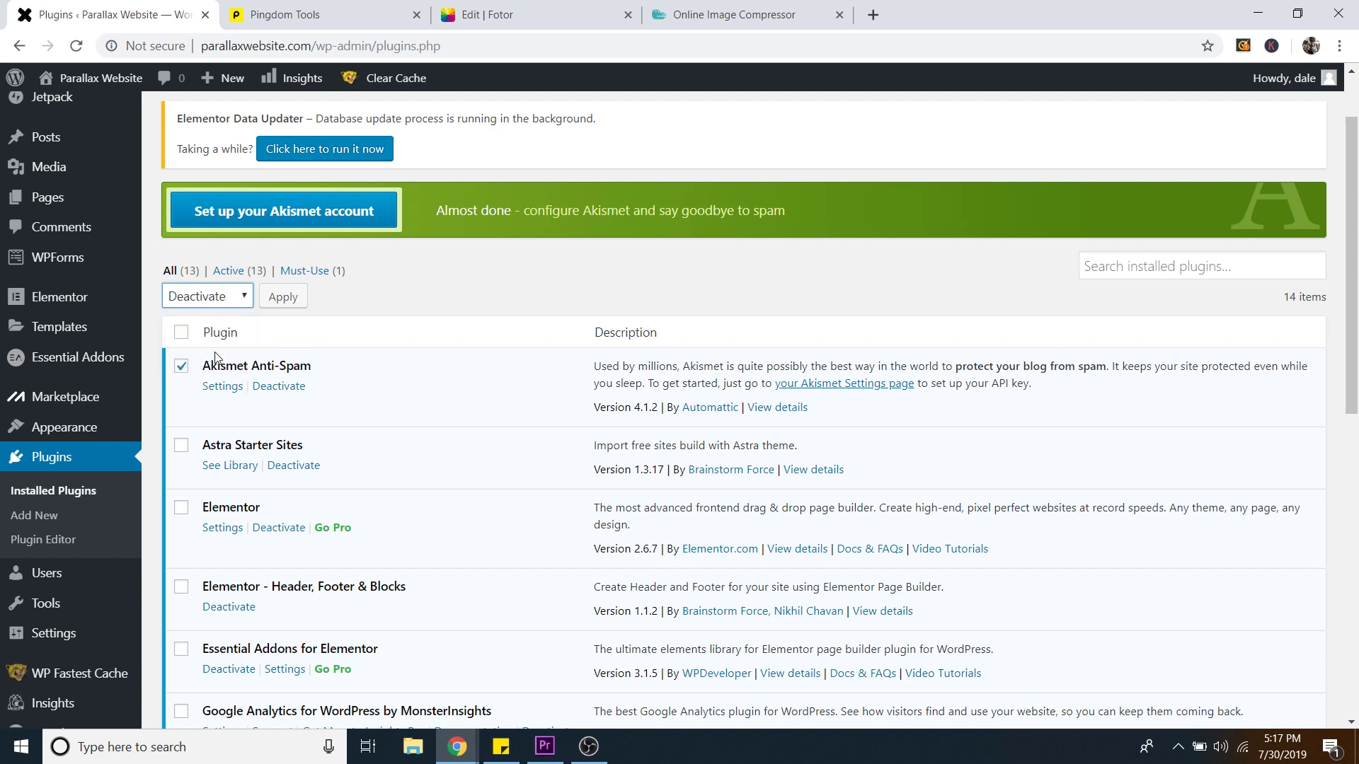
pyautogui.click(294, 297)
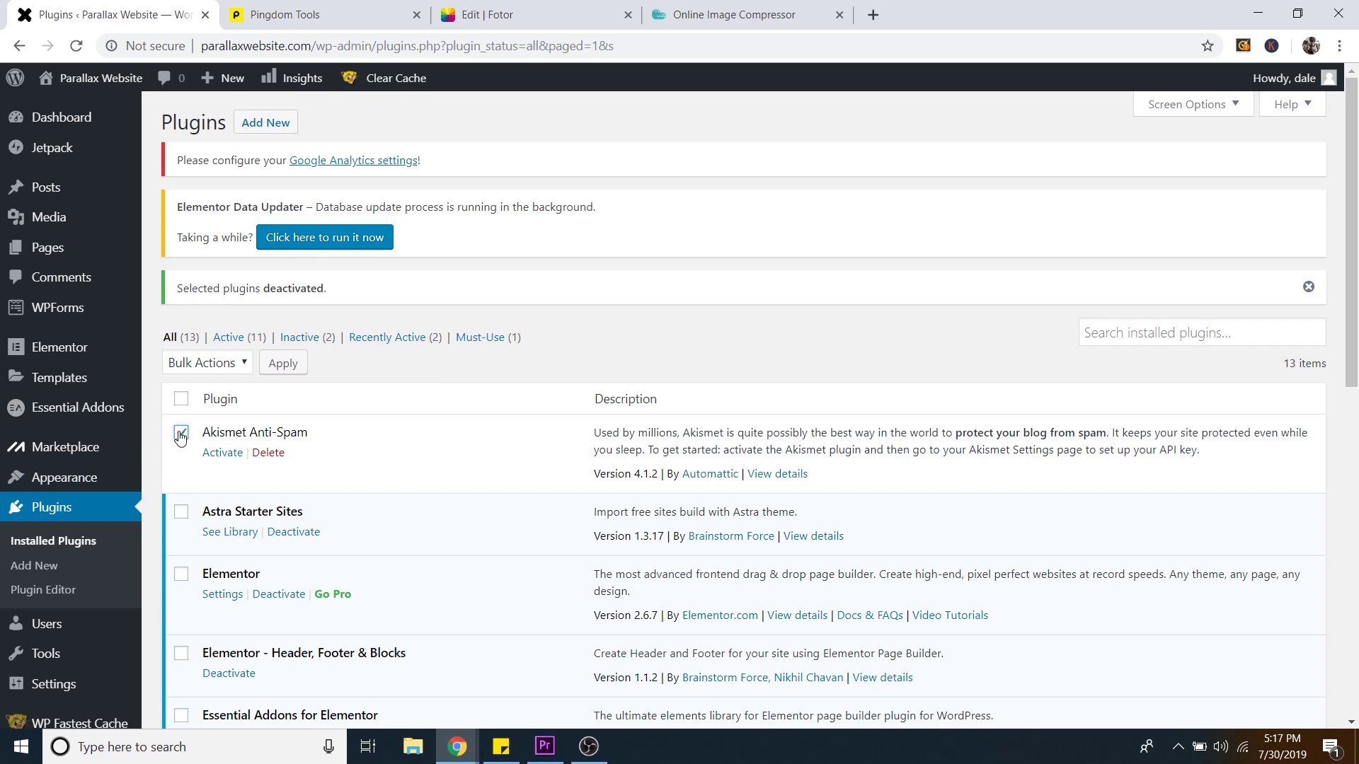
# Step: Select the deactivated Akismet Anti-Spam and Smush plugins and delete them with their data in one bulk action
pyautogui.scroll(-8, 191, 597)
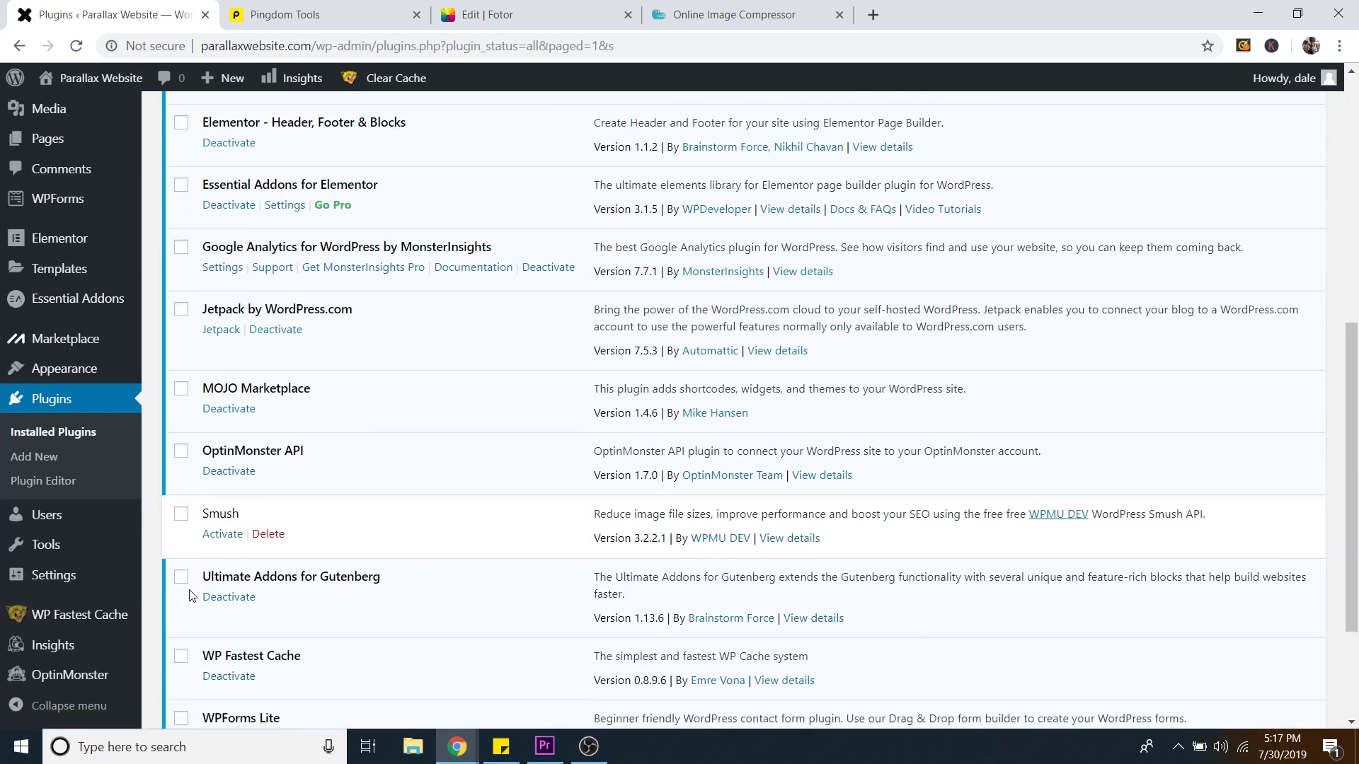
pyautogui.click(181, 512)
pyautogui.scroll(8, 418, 561)
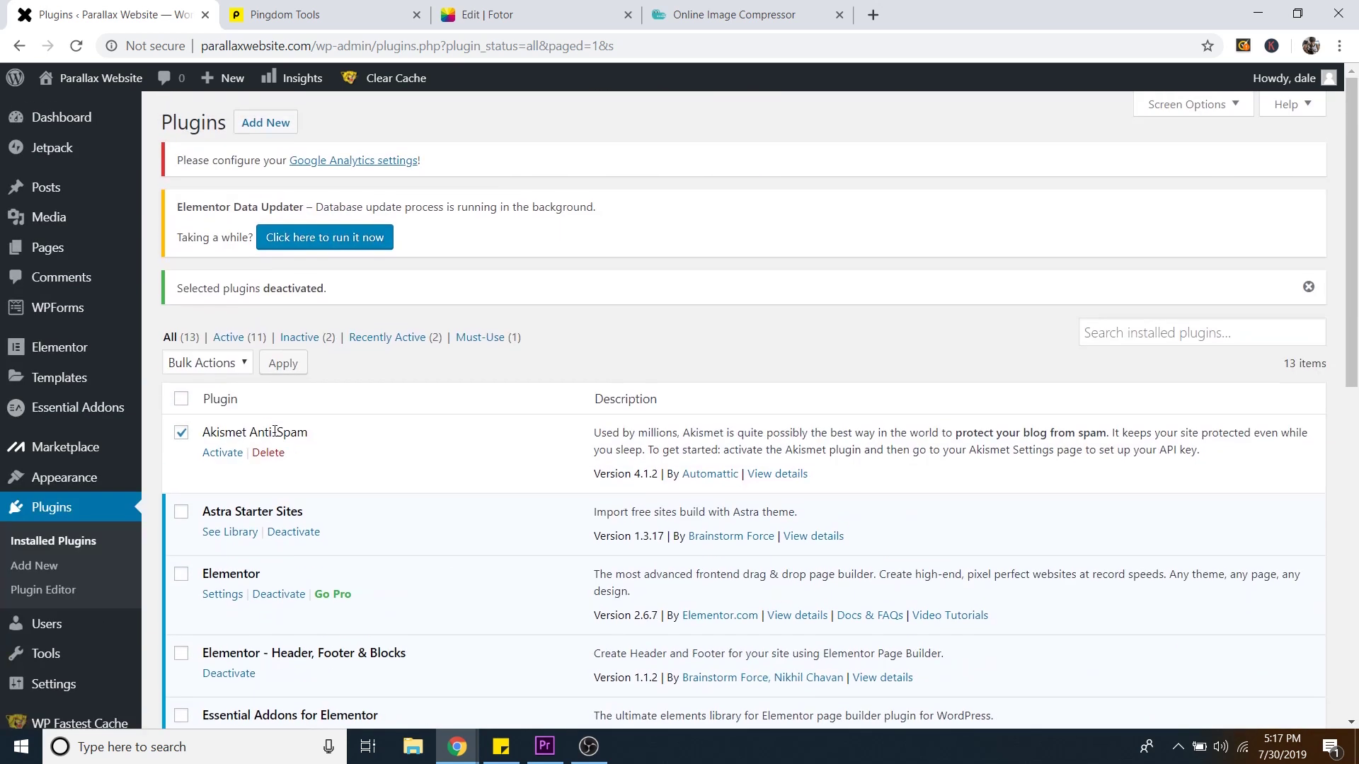
pyautogui.click(230, 373)
pyautogui.click(193, 453)
pyautogui.click(283, 364)
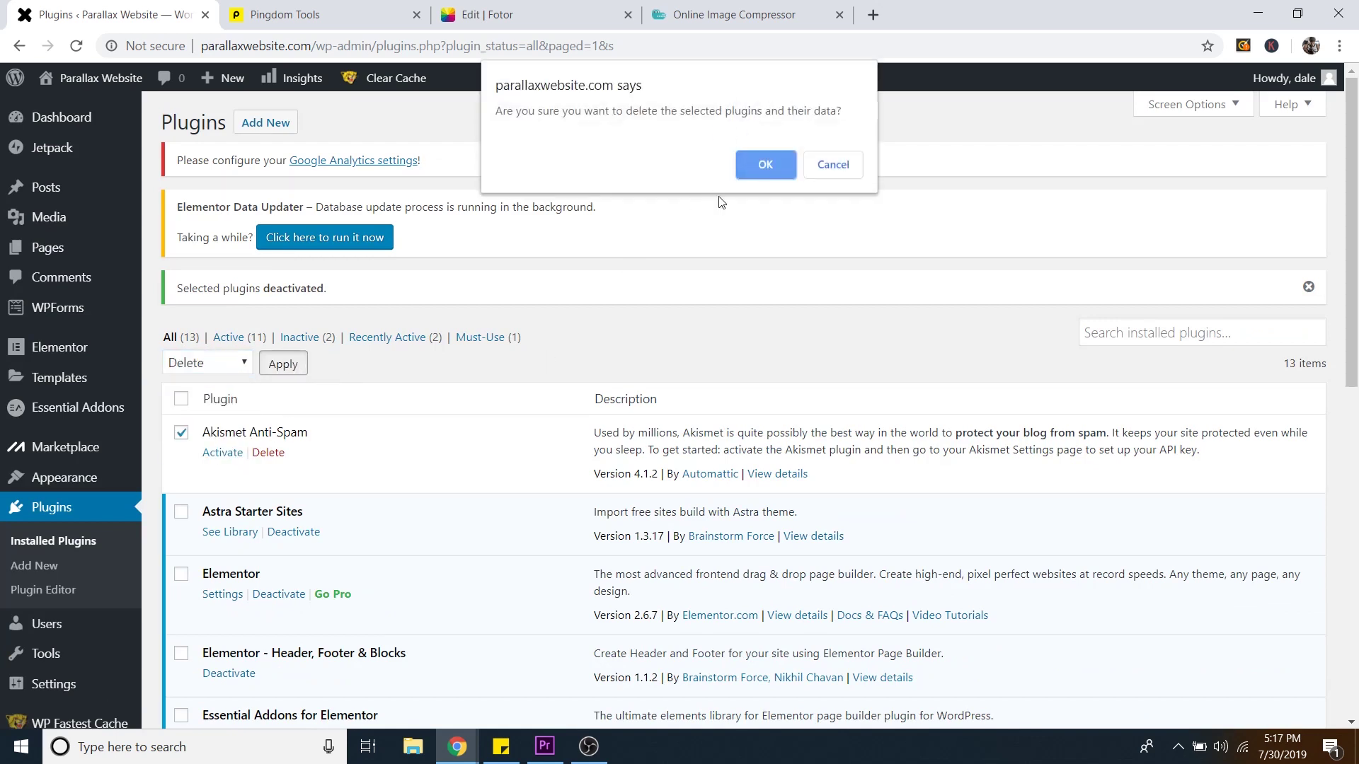
pyautogui.click(766, 165)
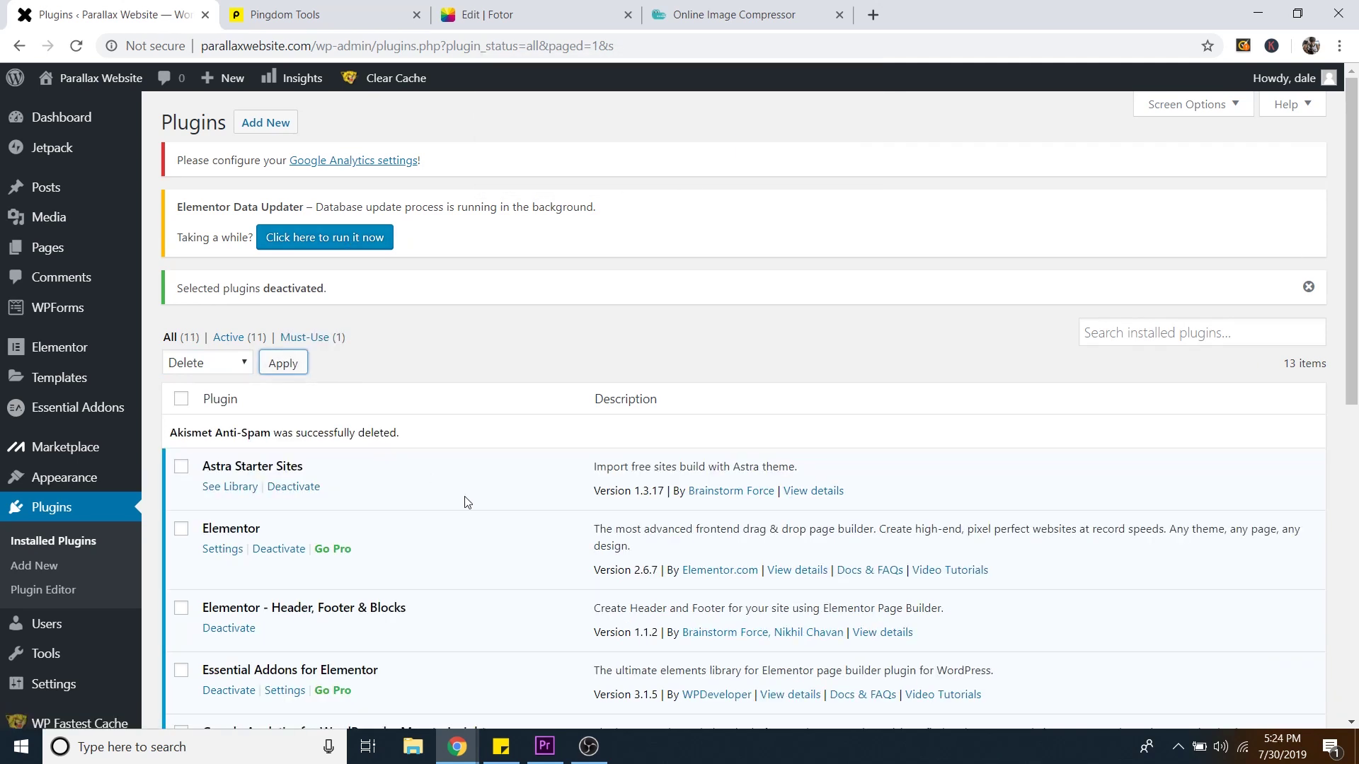
pyautogui.click(347, 14)
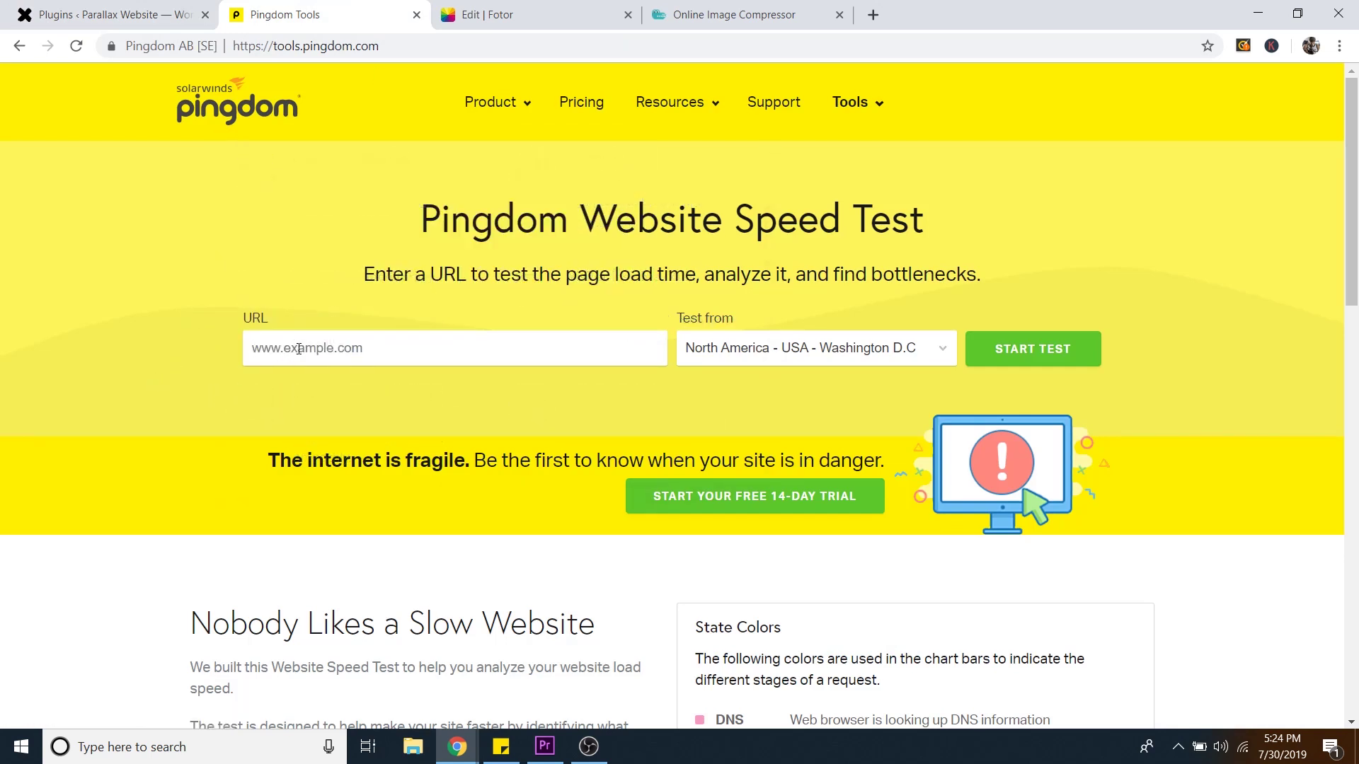
pyautogui.rightClick(299, 349)
pyautogui.click(419, 488)
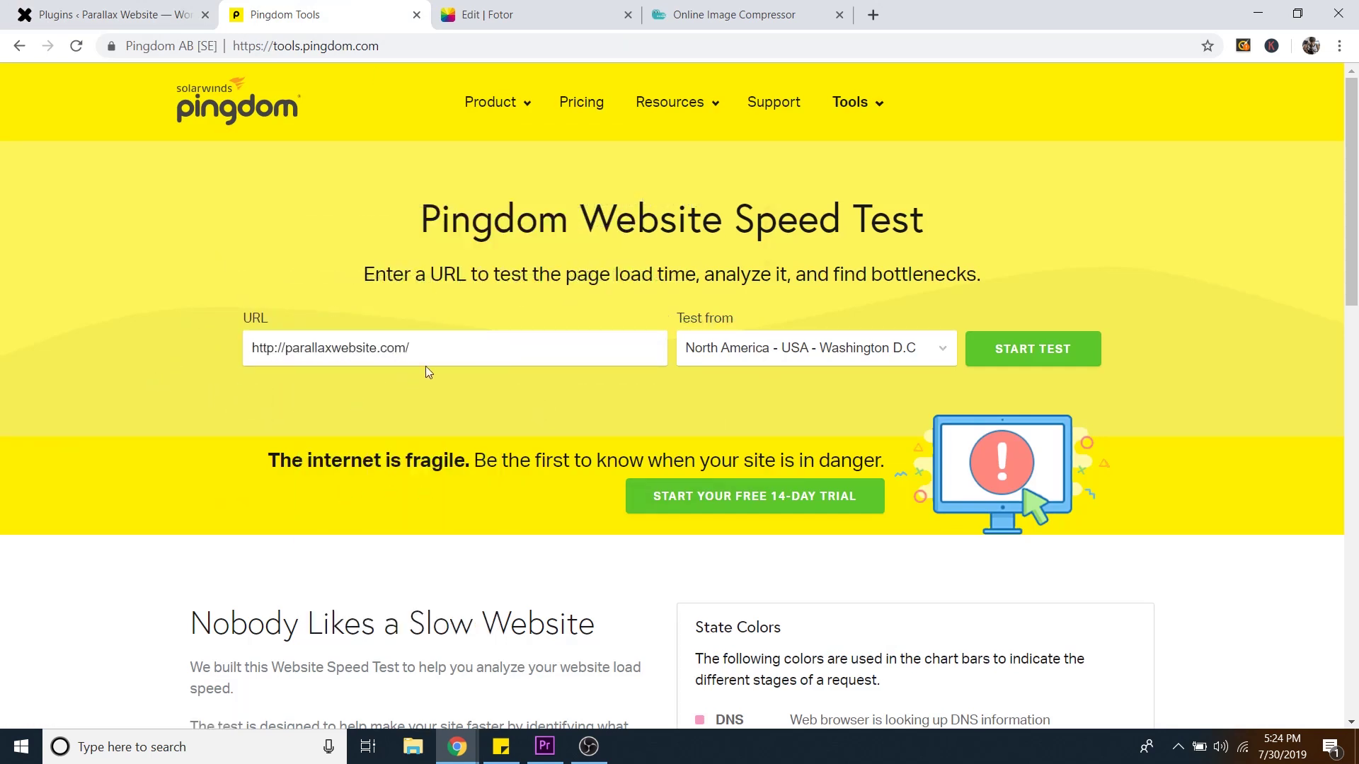
pyautogui.click(803, 352)
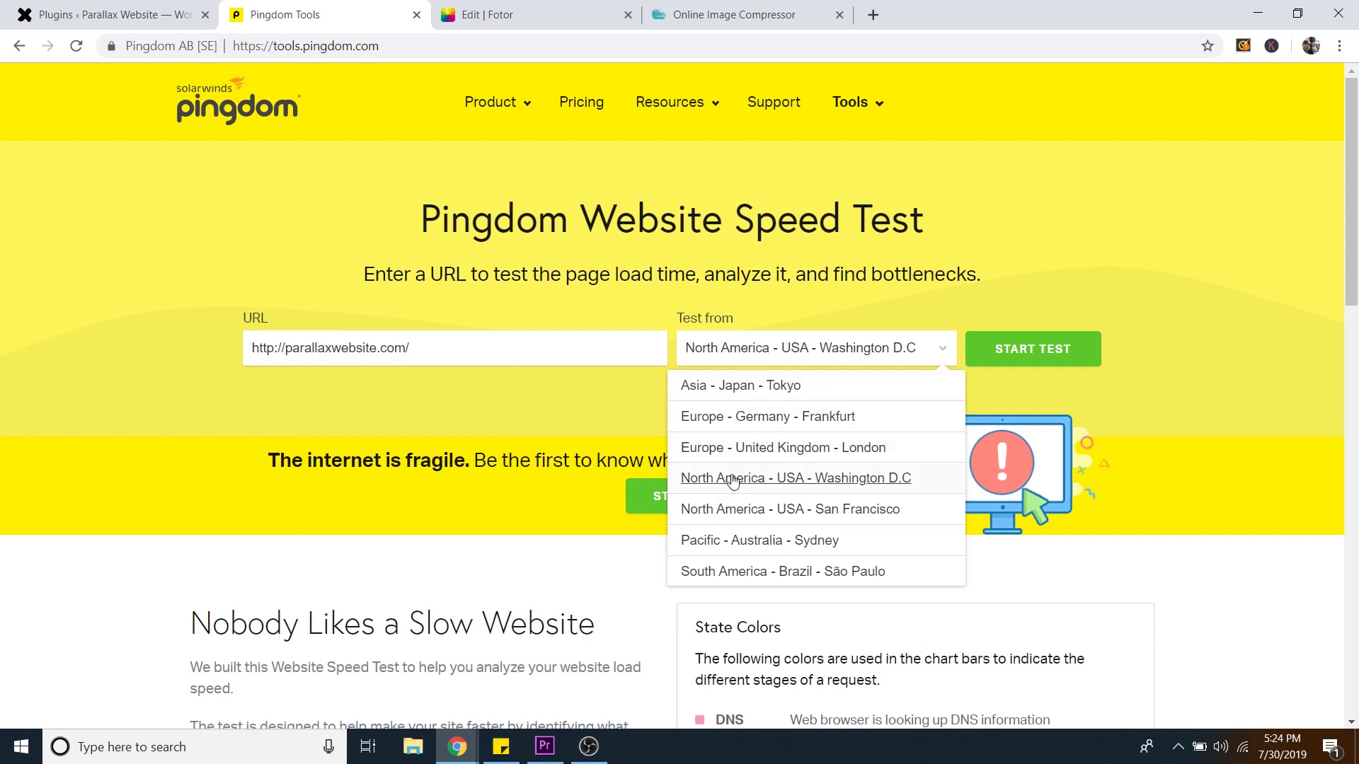
pyautogui.click(805, 484)
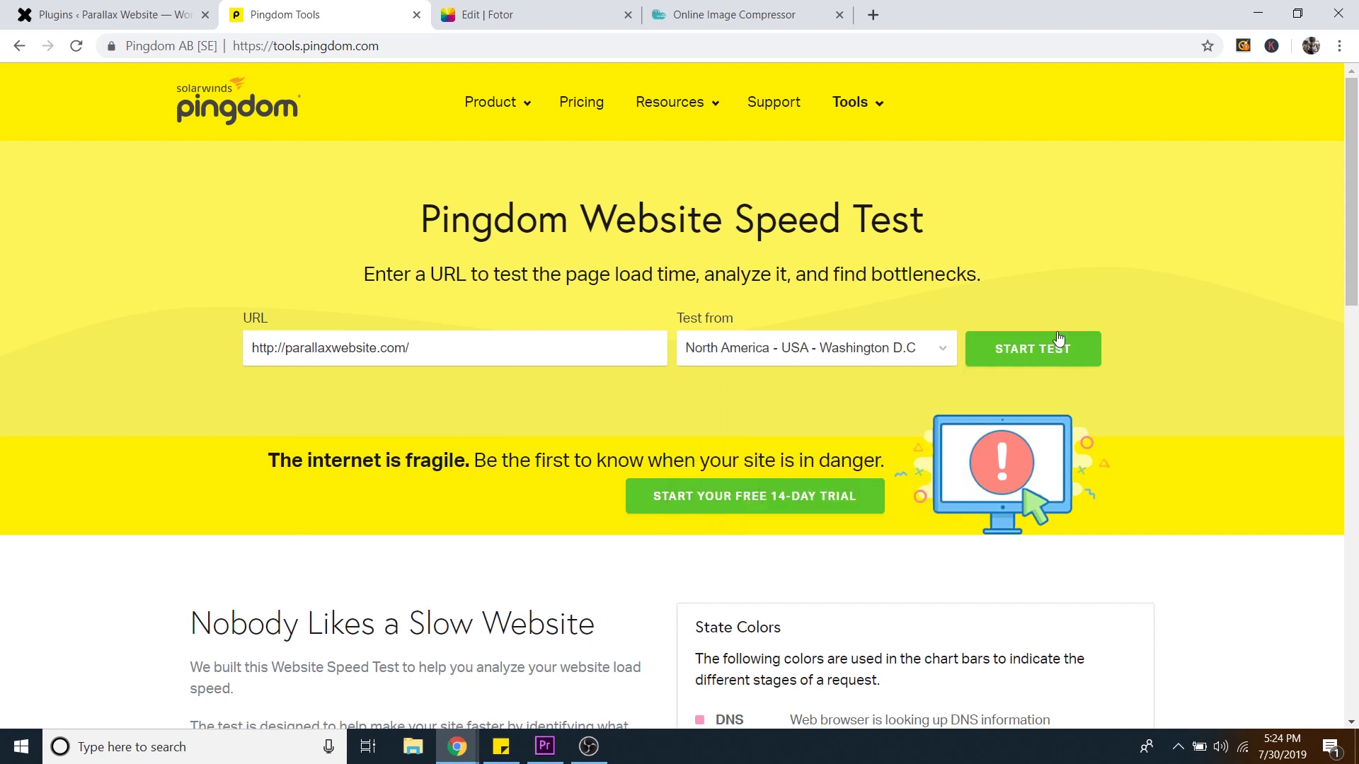
pyautogui.click(1055, 359)
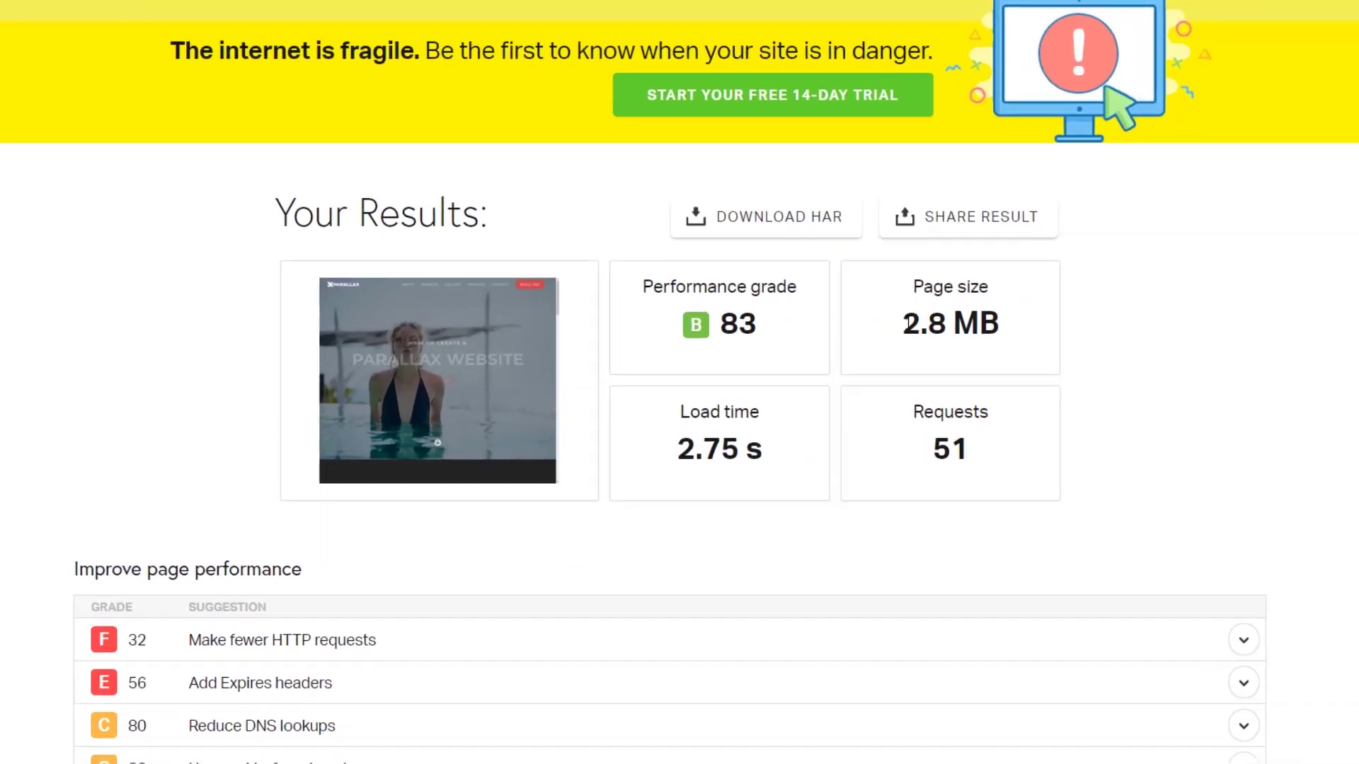
pyautogui.moveTo(859, 326); pyautogui.dragTo(943, 327)
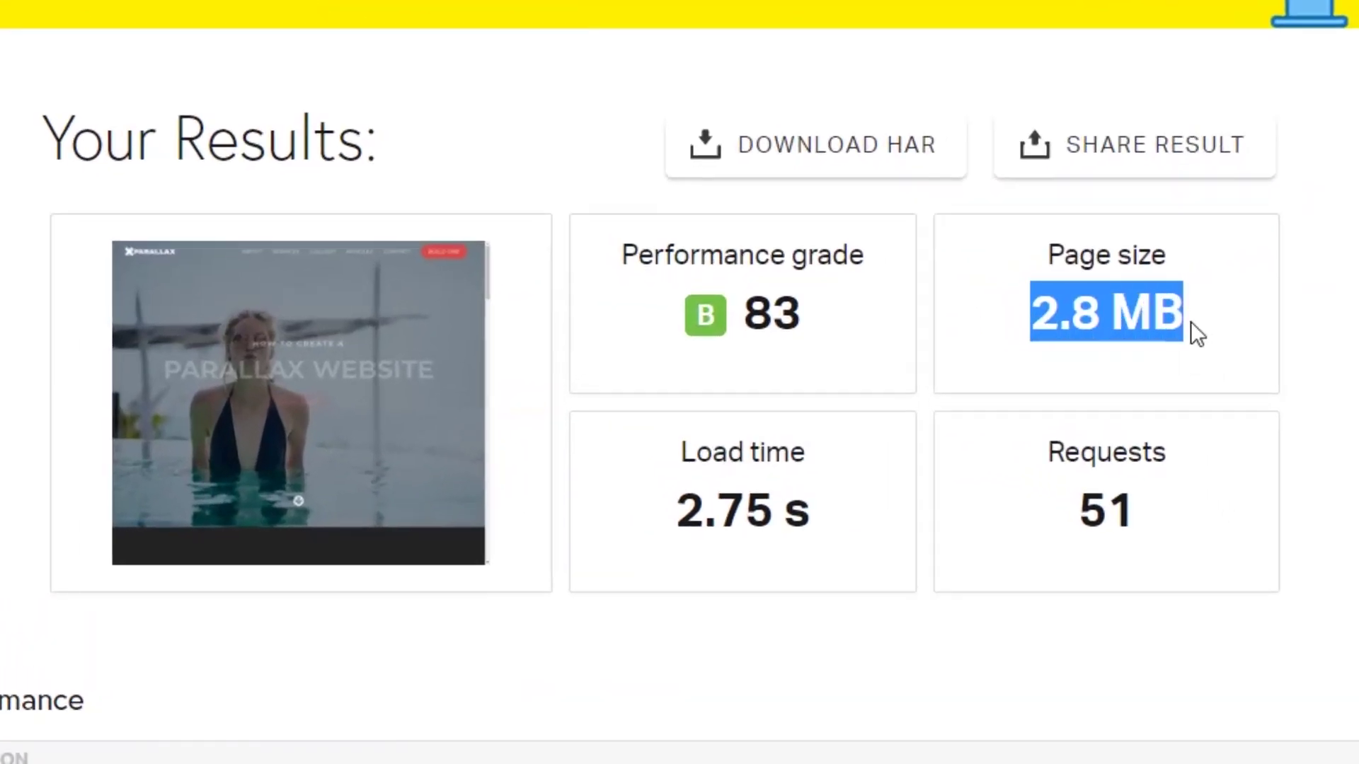
pyautogui.click(683, 506)
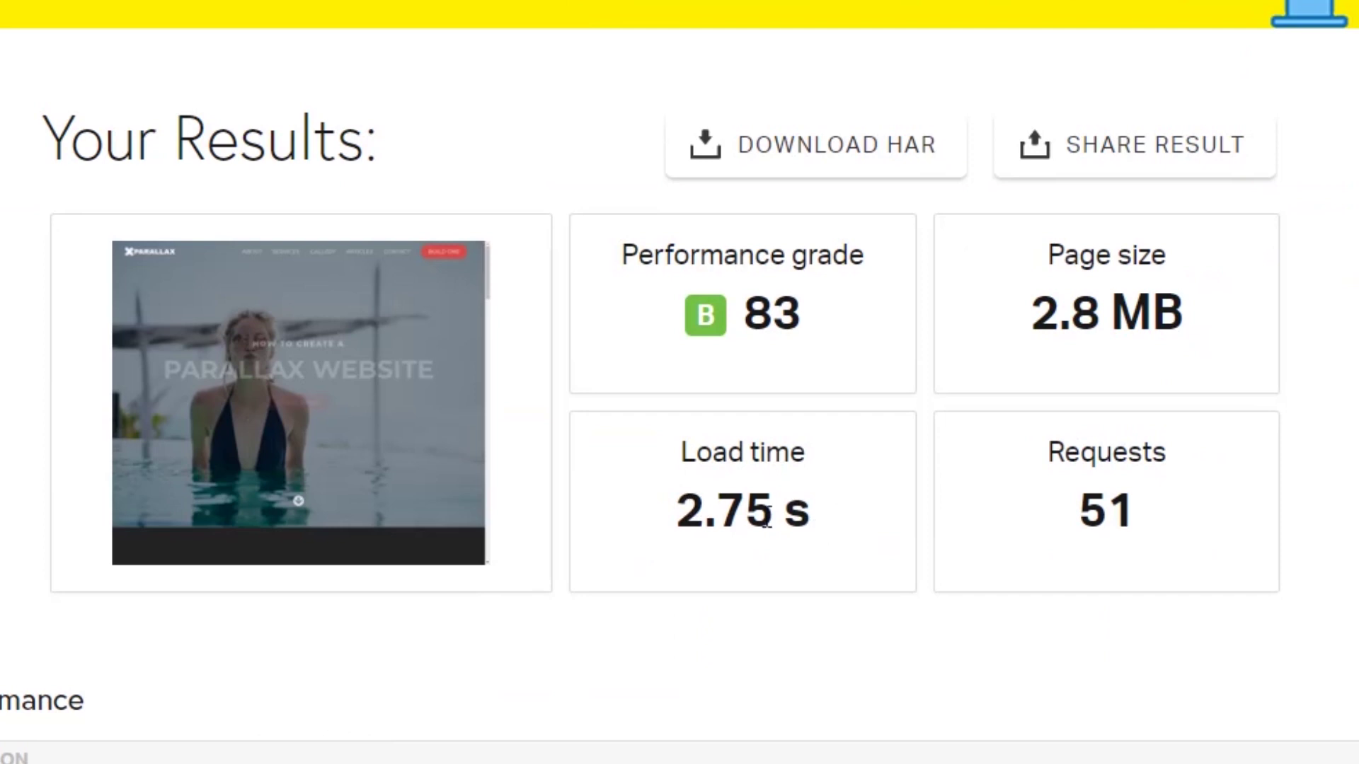